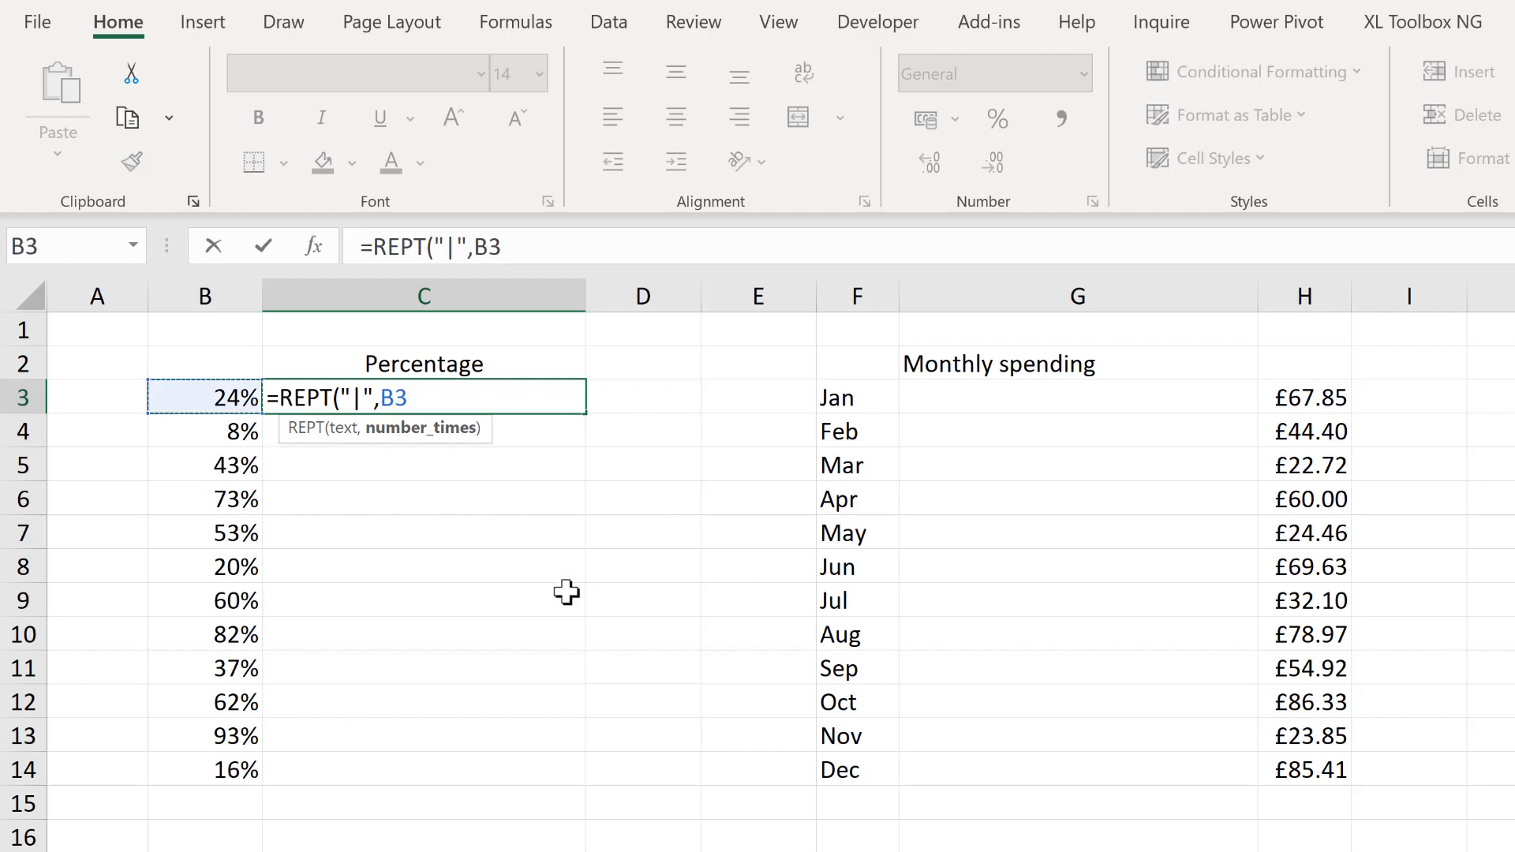
Enter =REPT("|",B3) in C3, and apply the percentage number format to B3 after viewing its decimal value
key(Return)
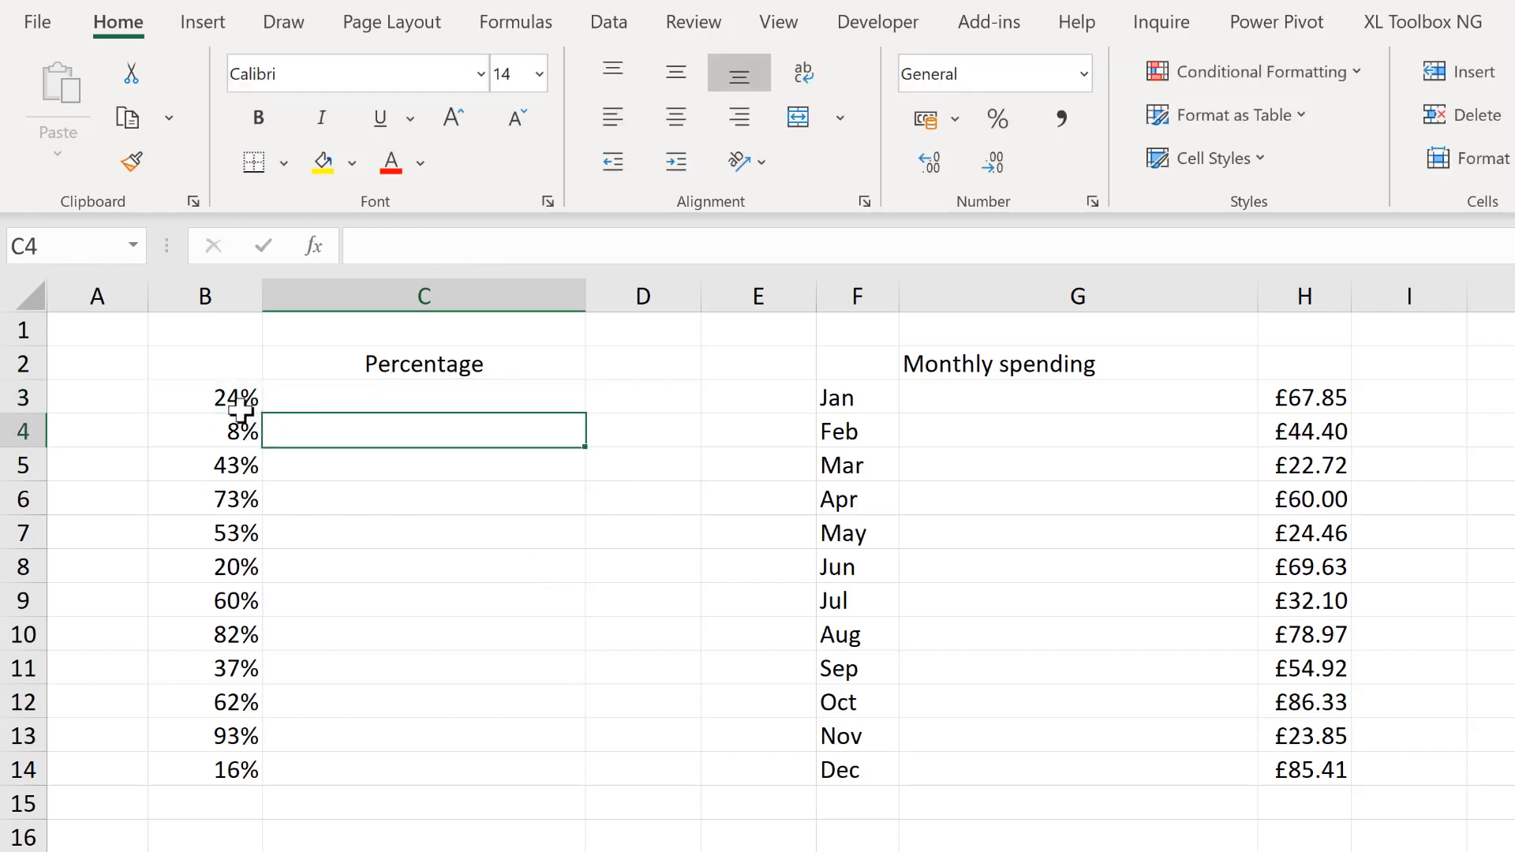
click(217, 391)
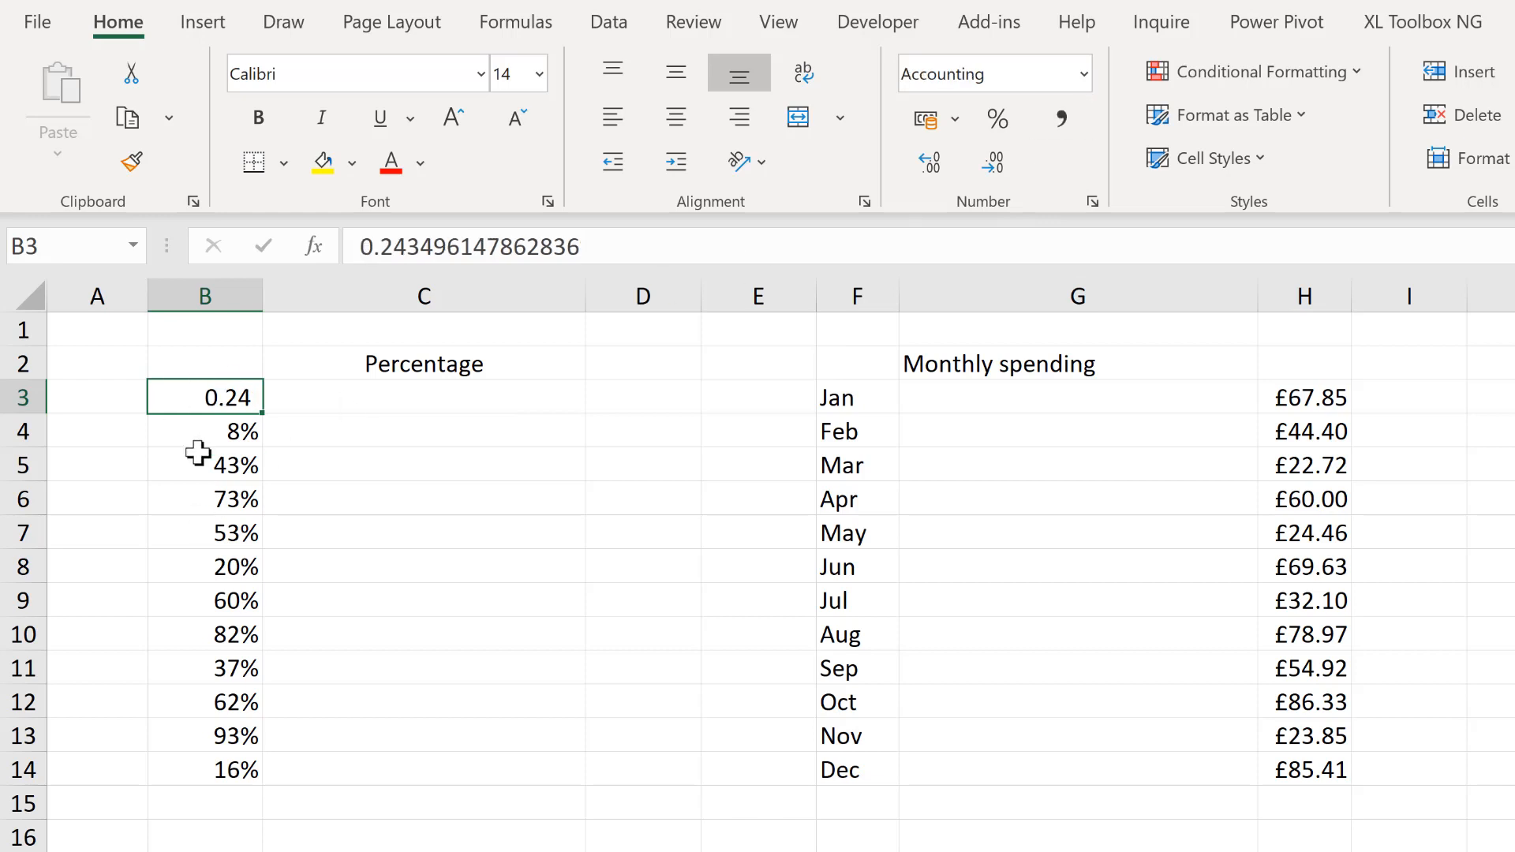
click(997, 118)
Change the formula in C3 to =REPT("|",B3*100) and fill it down to C14
click(463, 401)
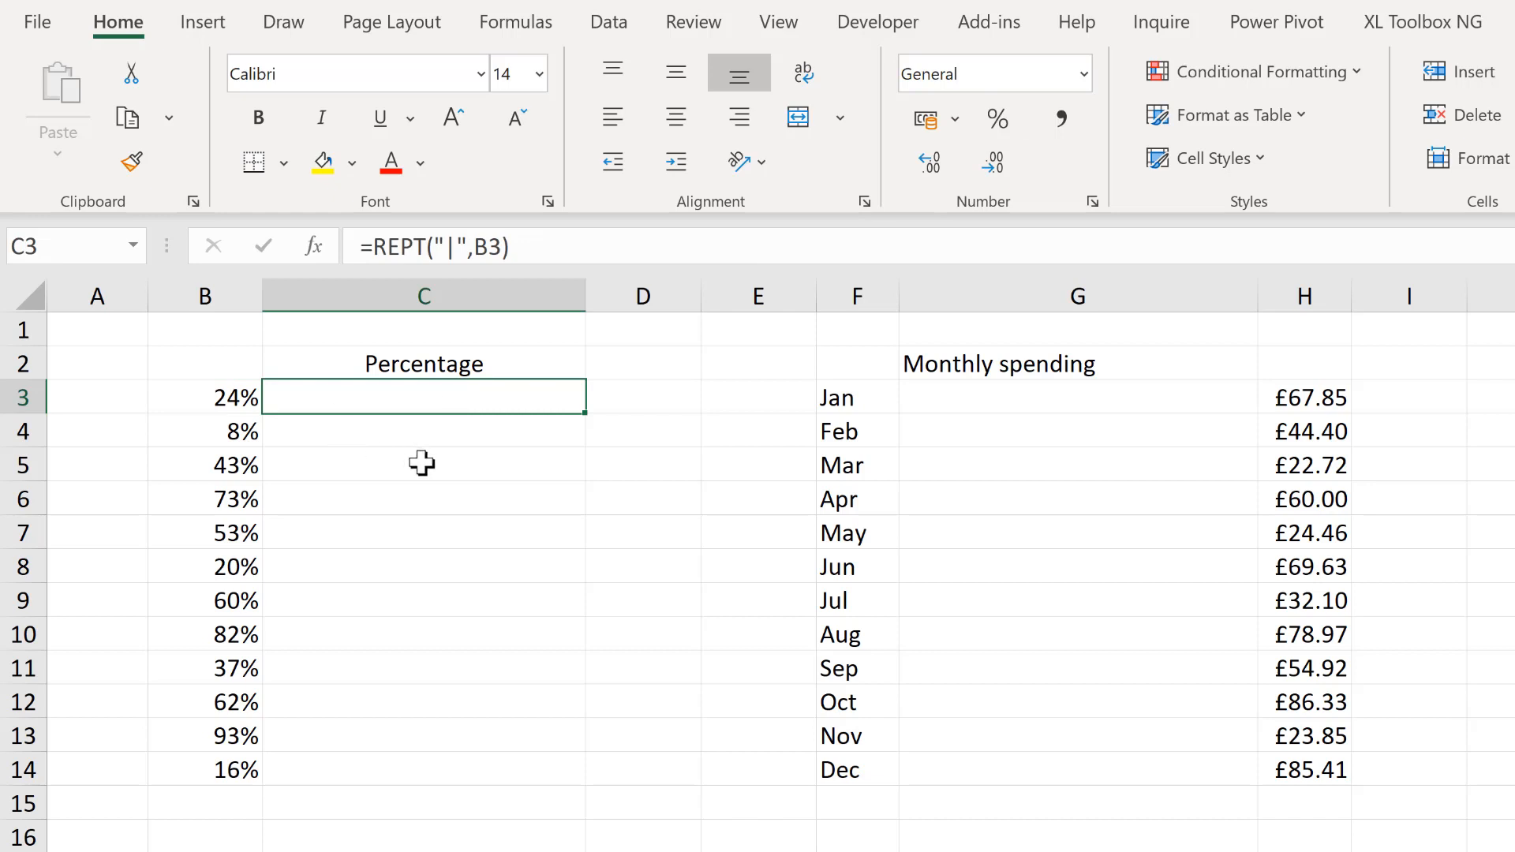
click(505, 247)
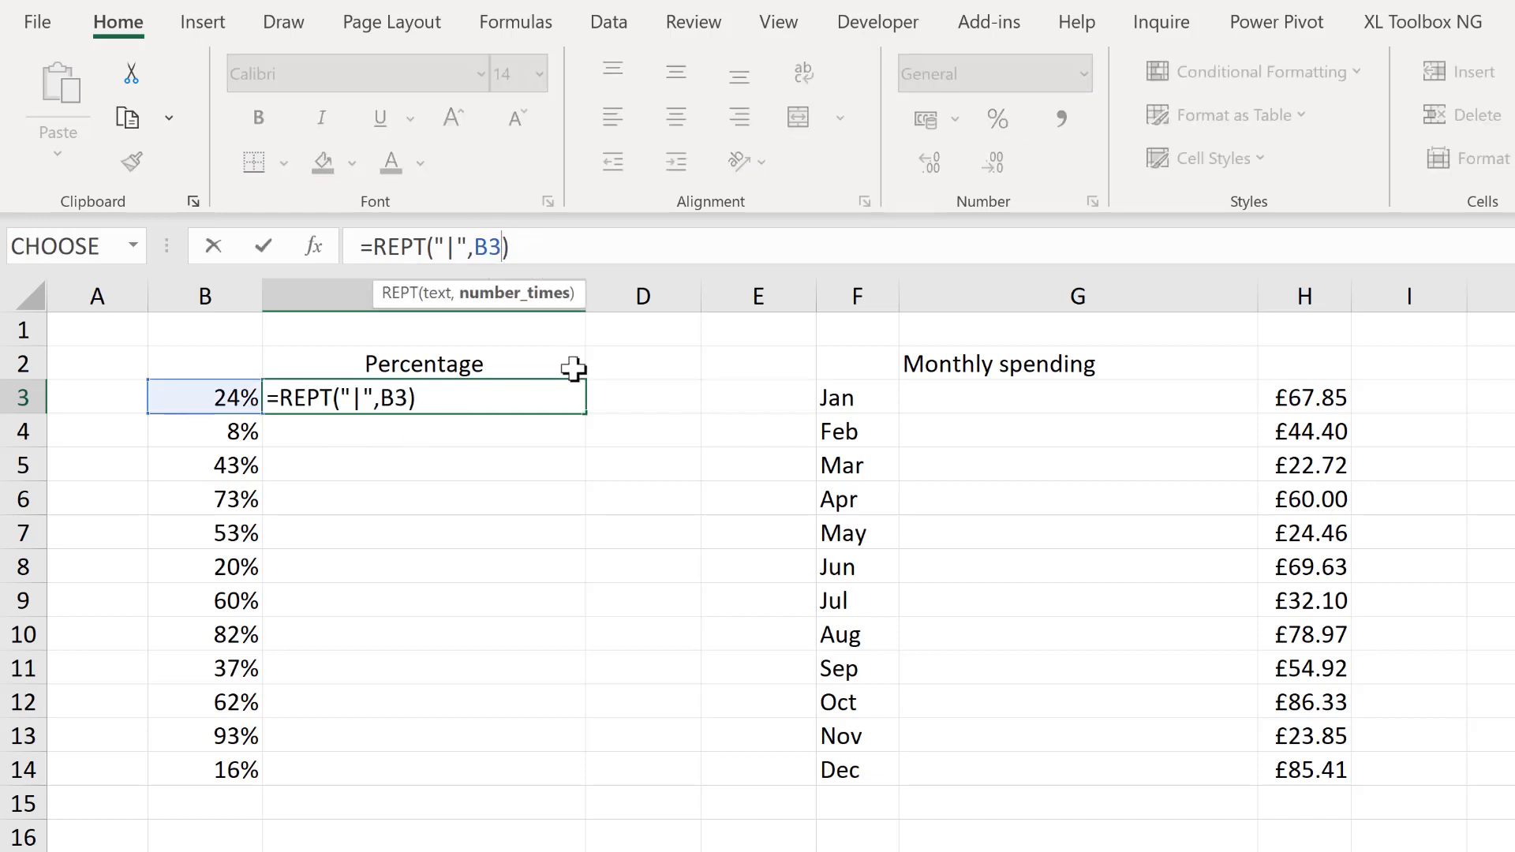
text(*100)
key(Return)
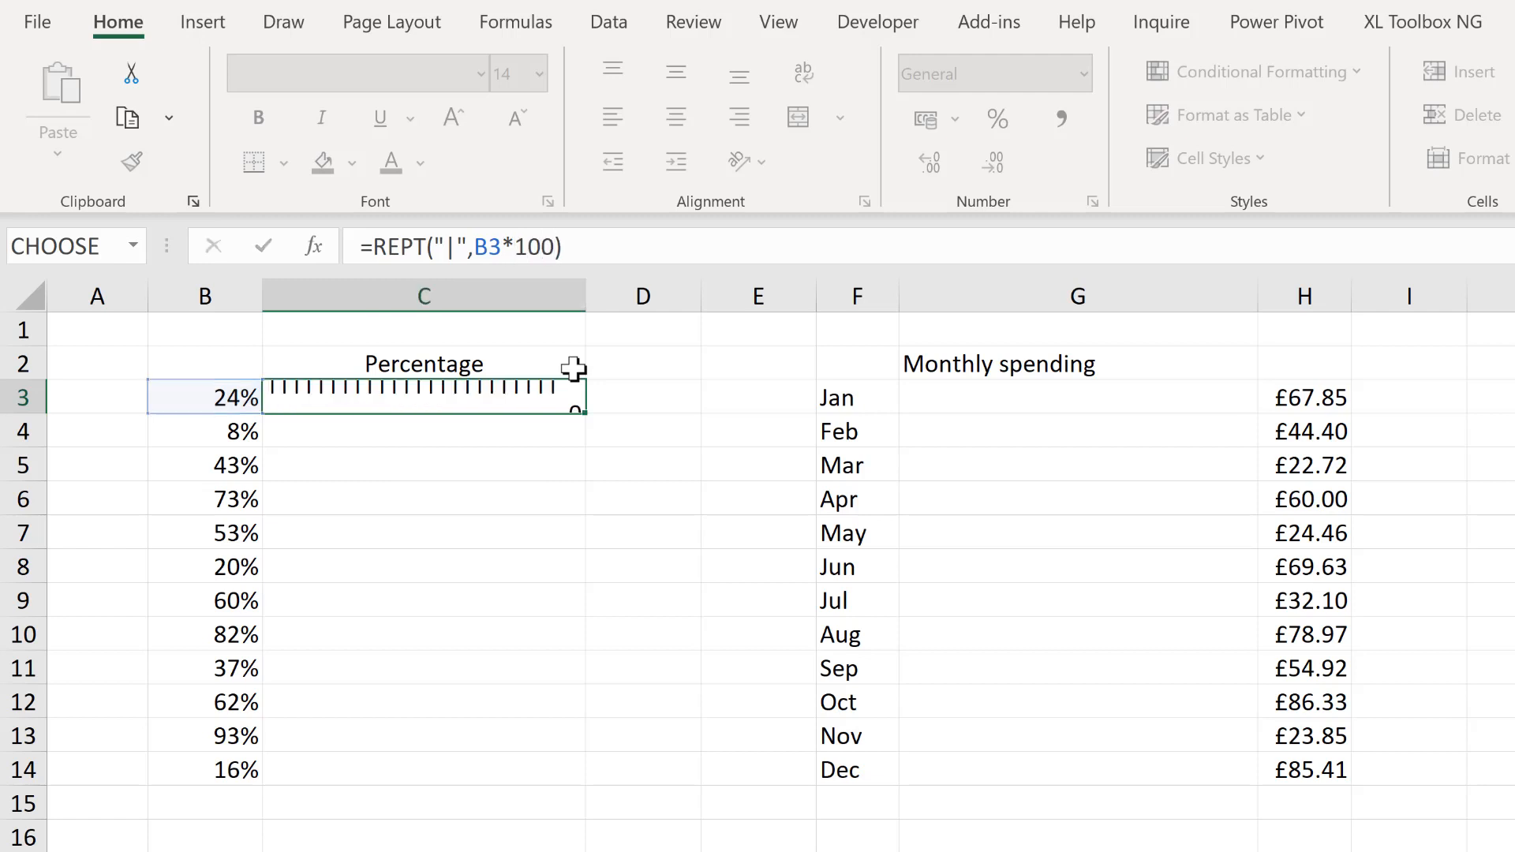
click(560, 403)
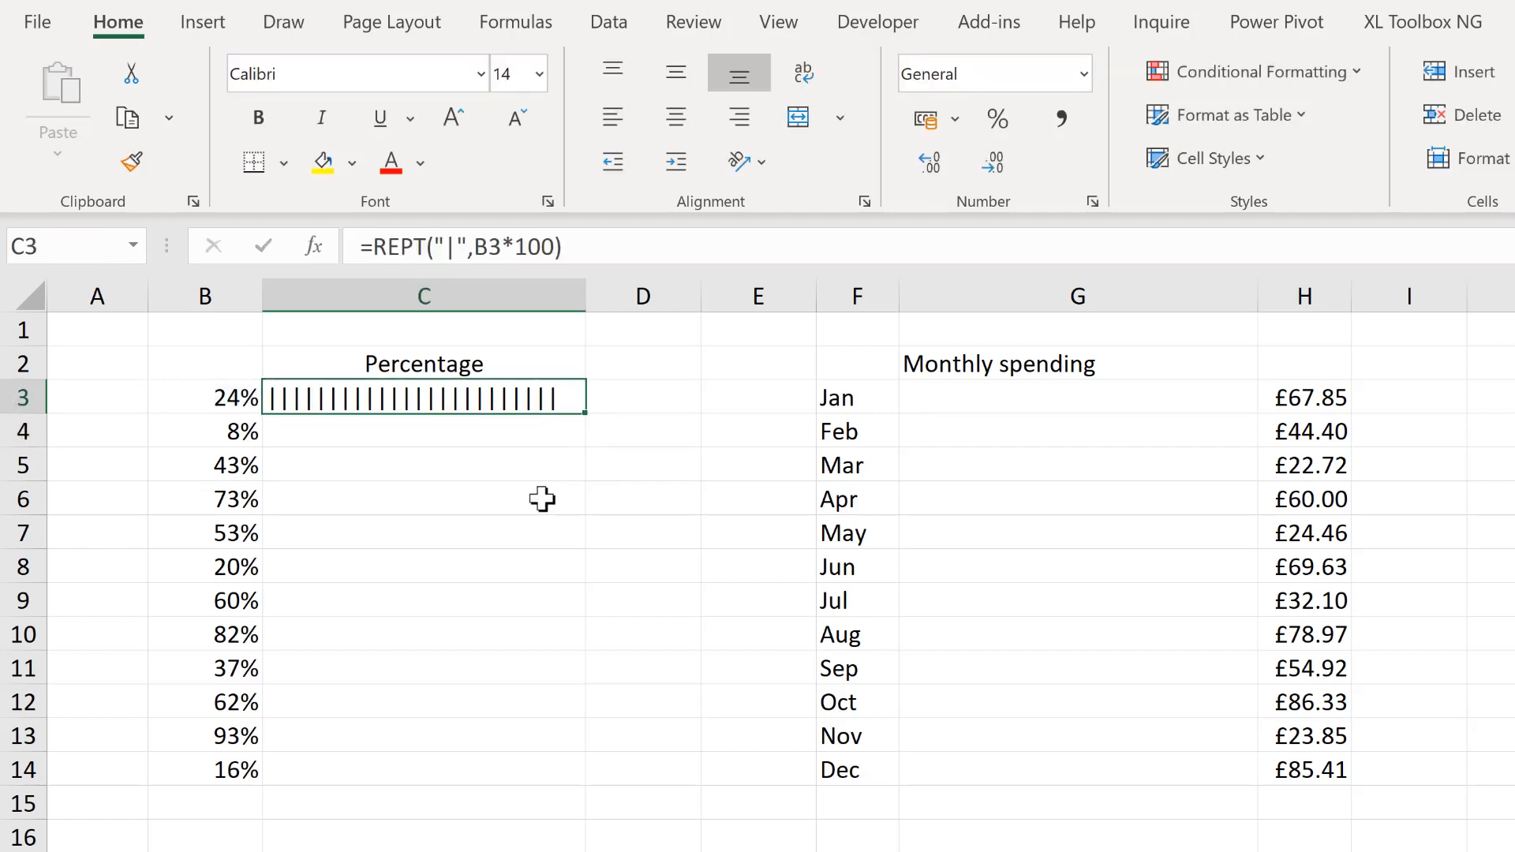
double_click(586, 418)
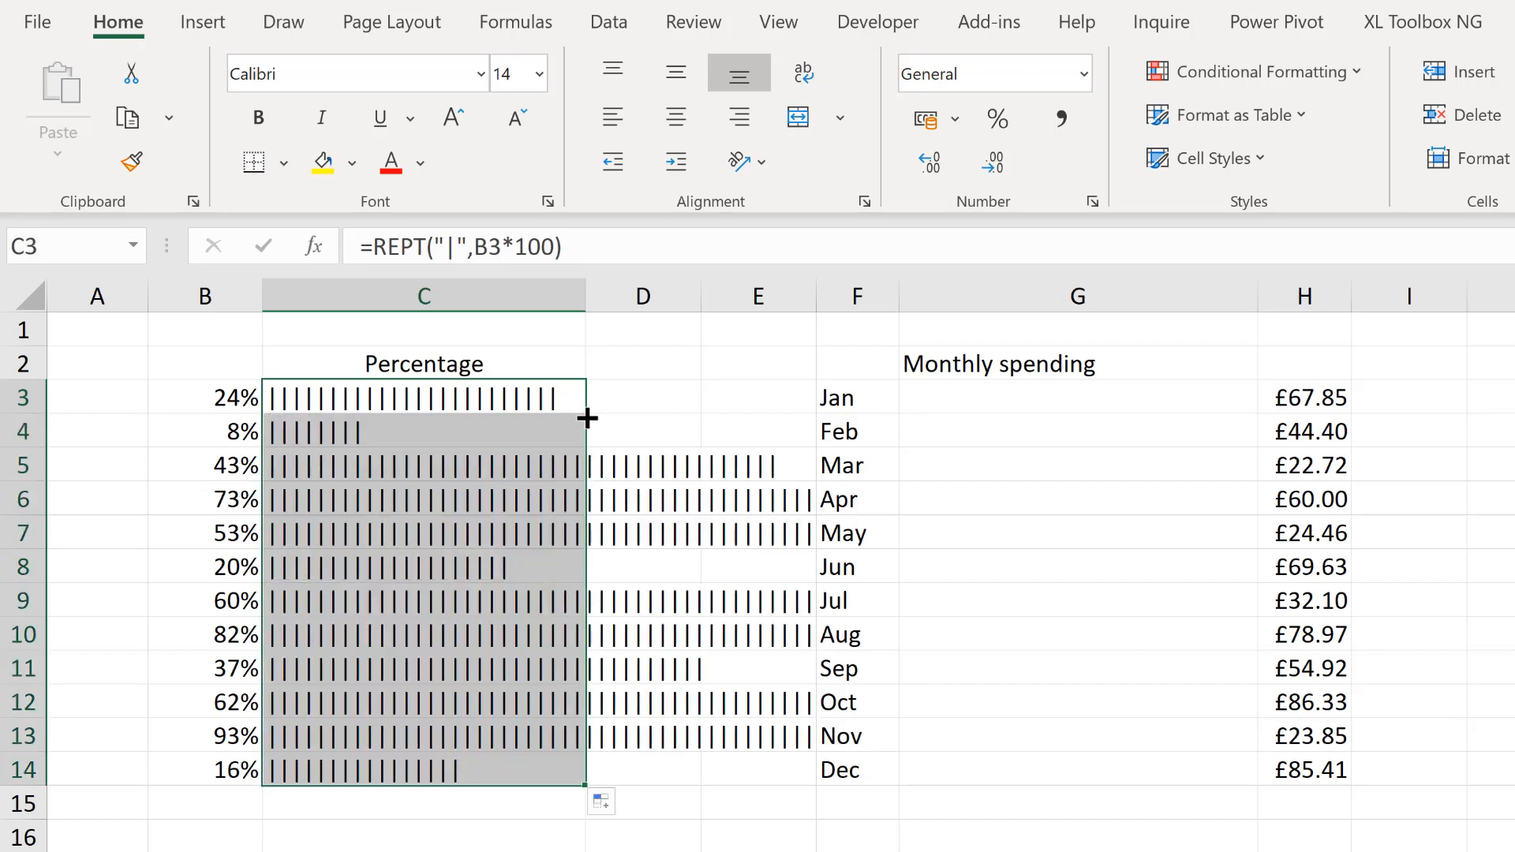
Set the font of the repeated-bar cells C3:C14 to Stencil
click(291, 77)
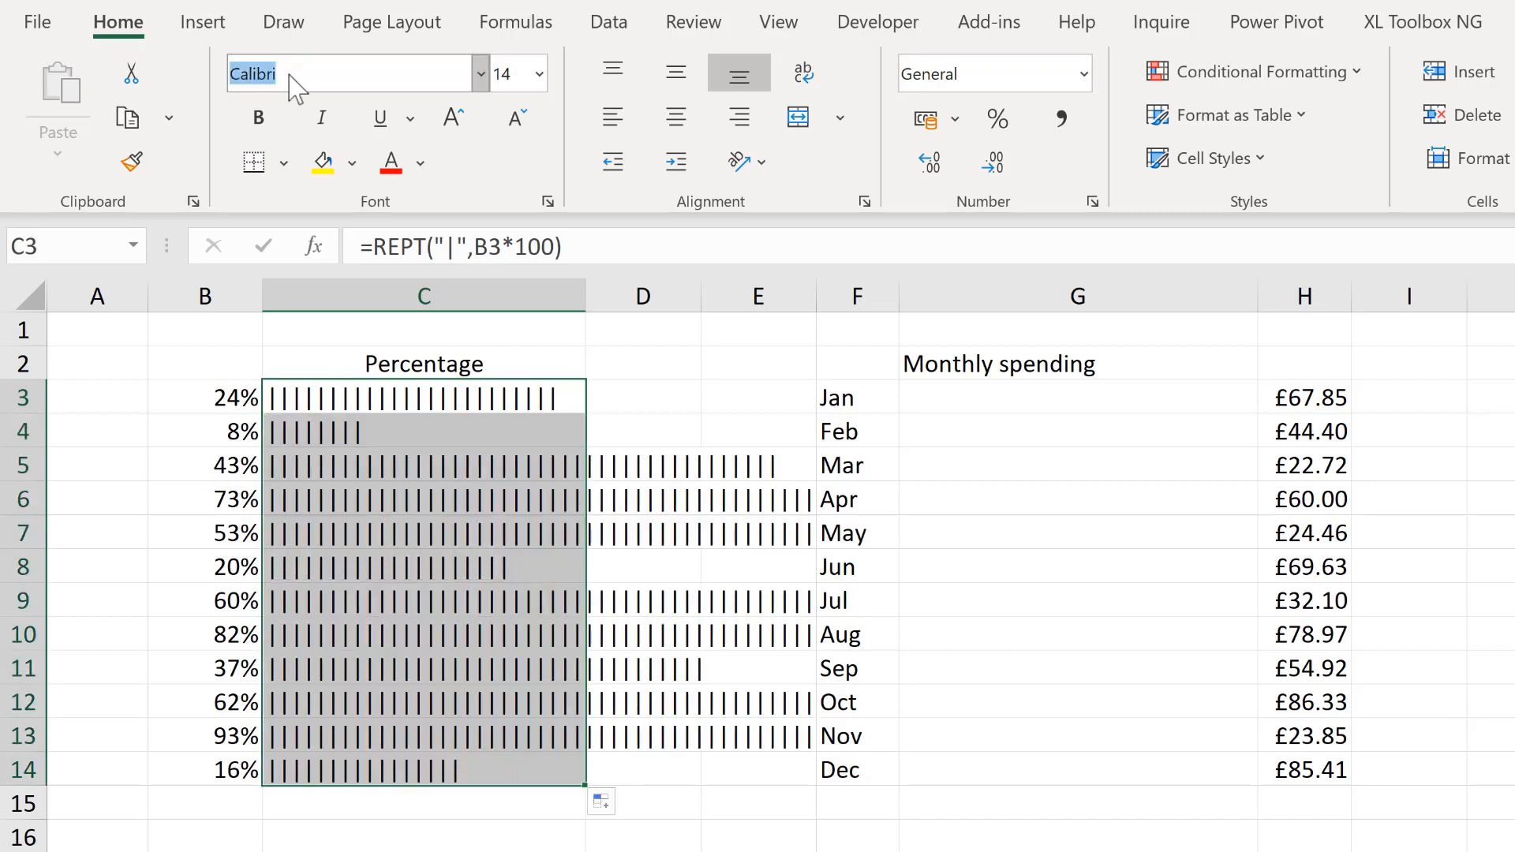
text(Stencil)
key(Return)
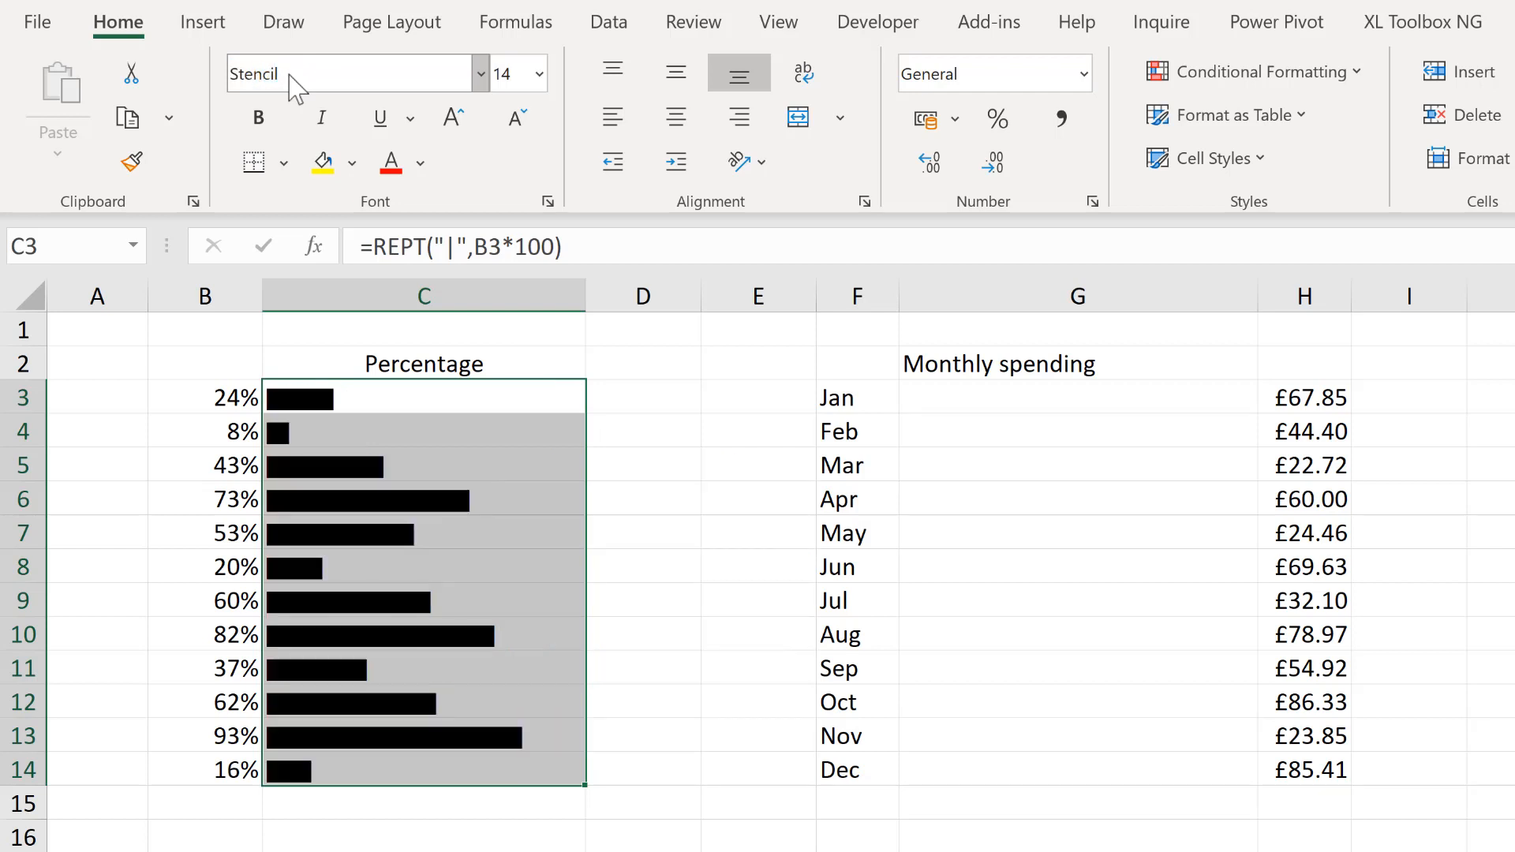
click(688, 397)
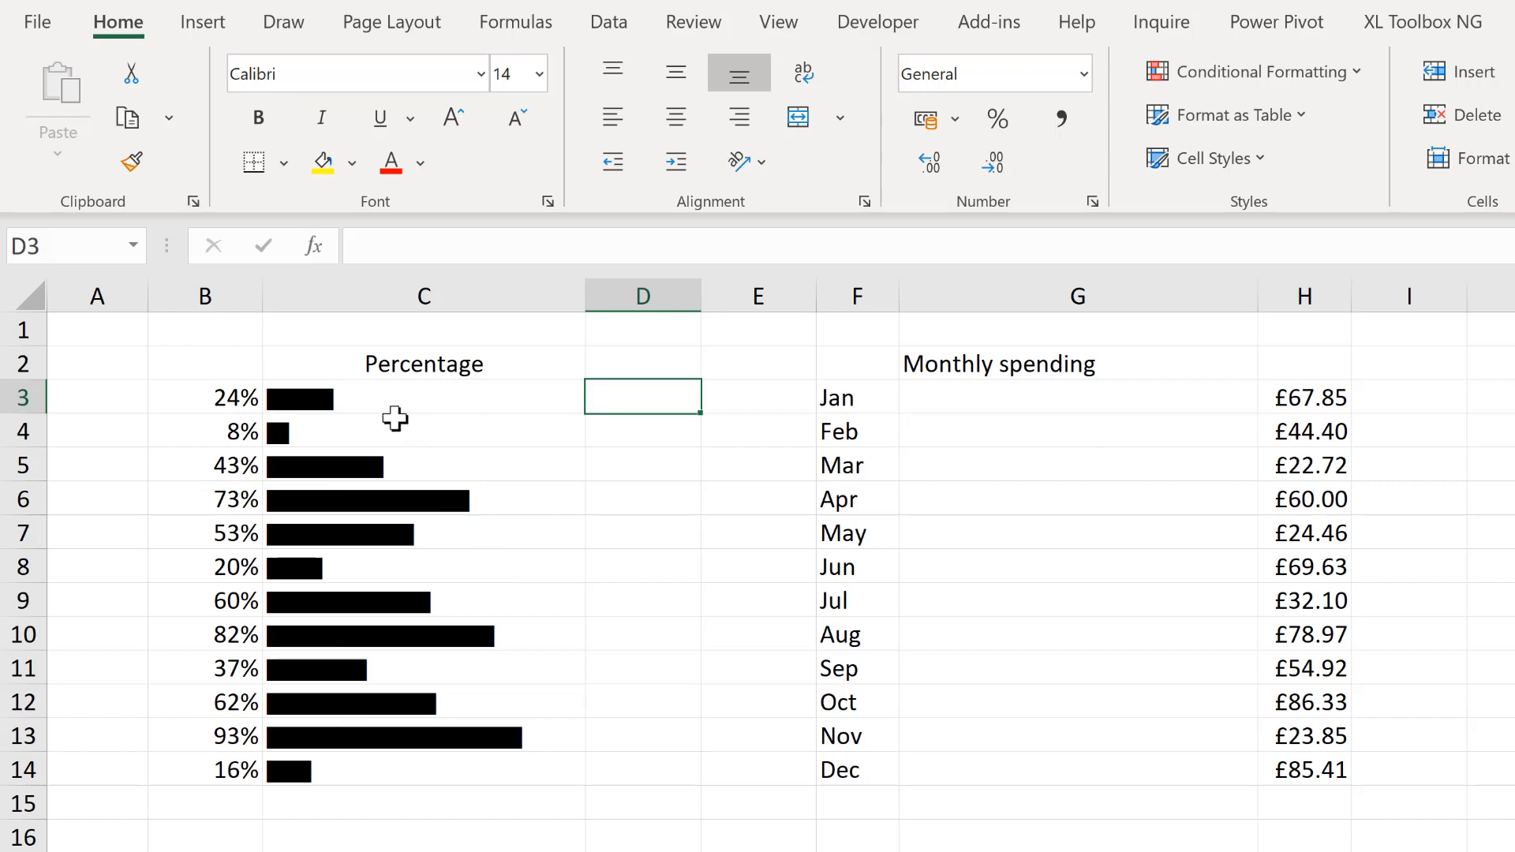
Append the B3 value to the bar in C3 by extending its formula to =REPT("|",B3*100)&B3
click(388, 405)
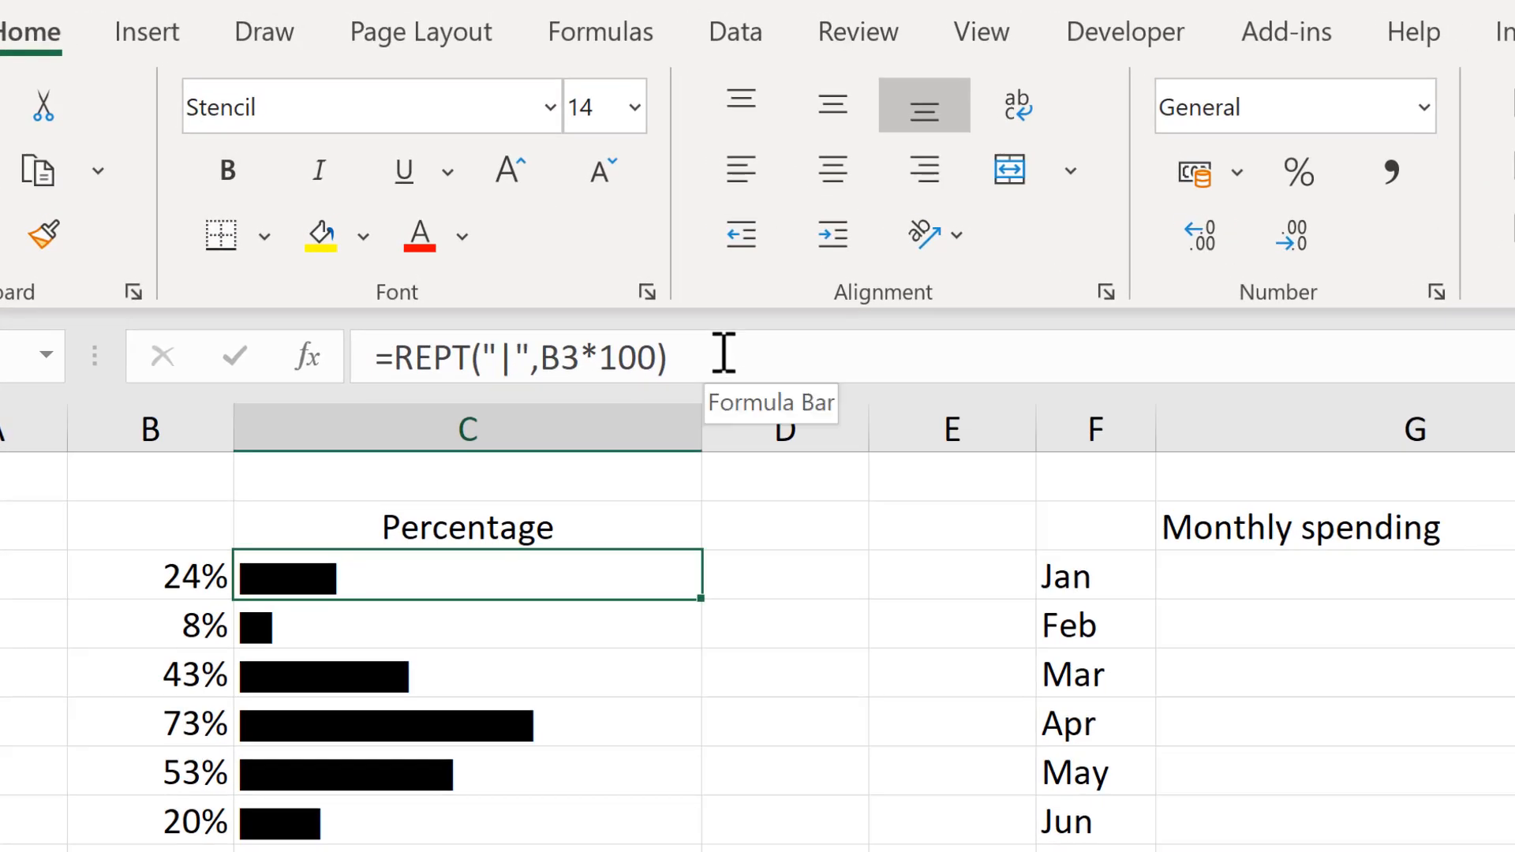
click(723, 355)
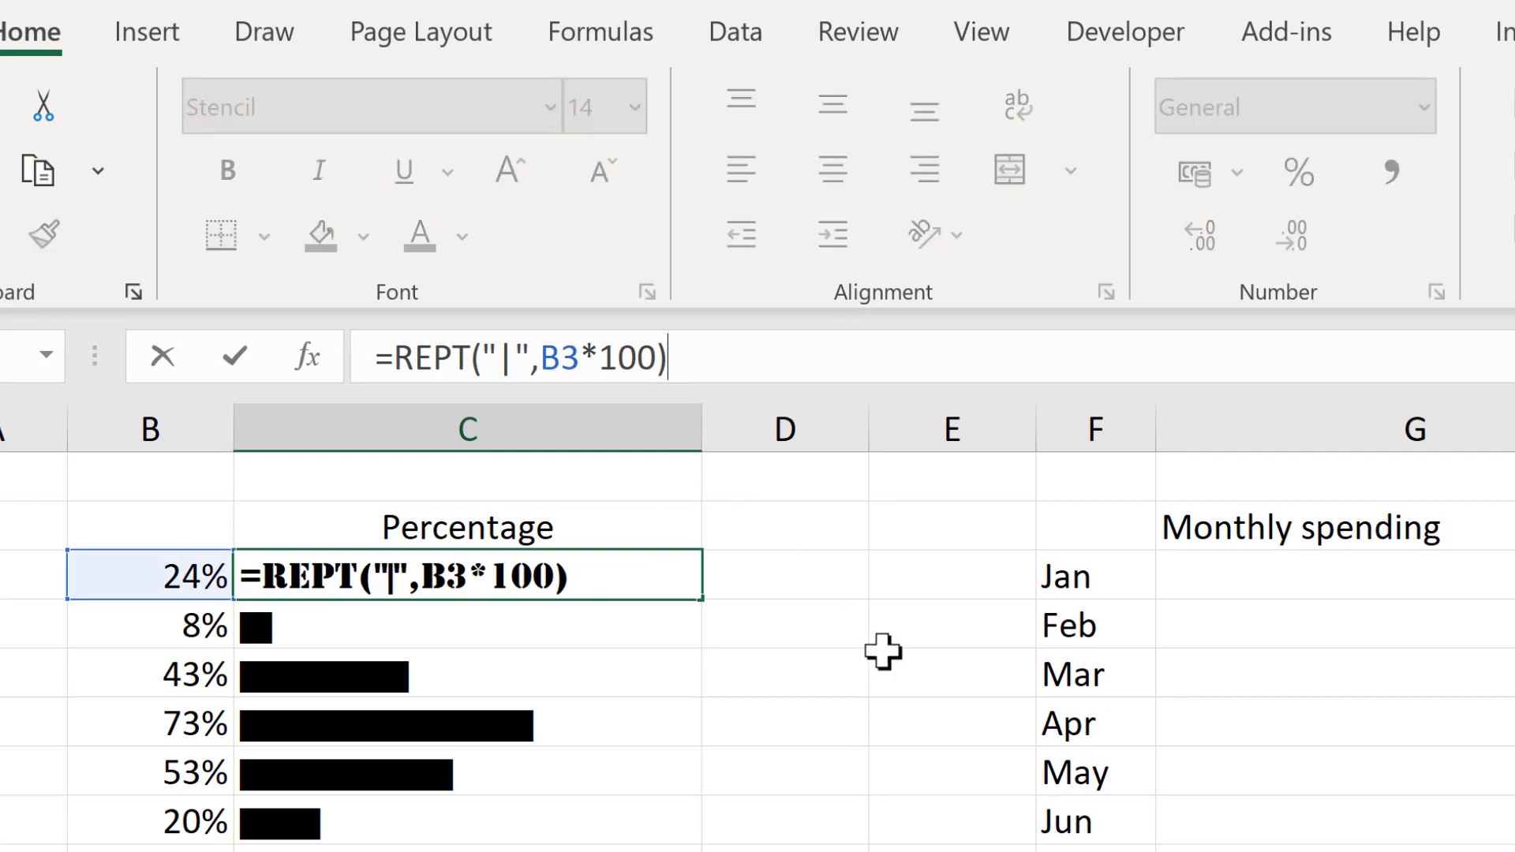
text(&)
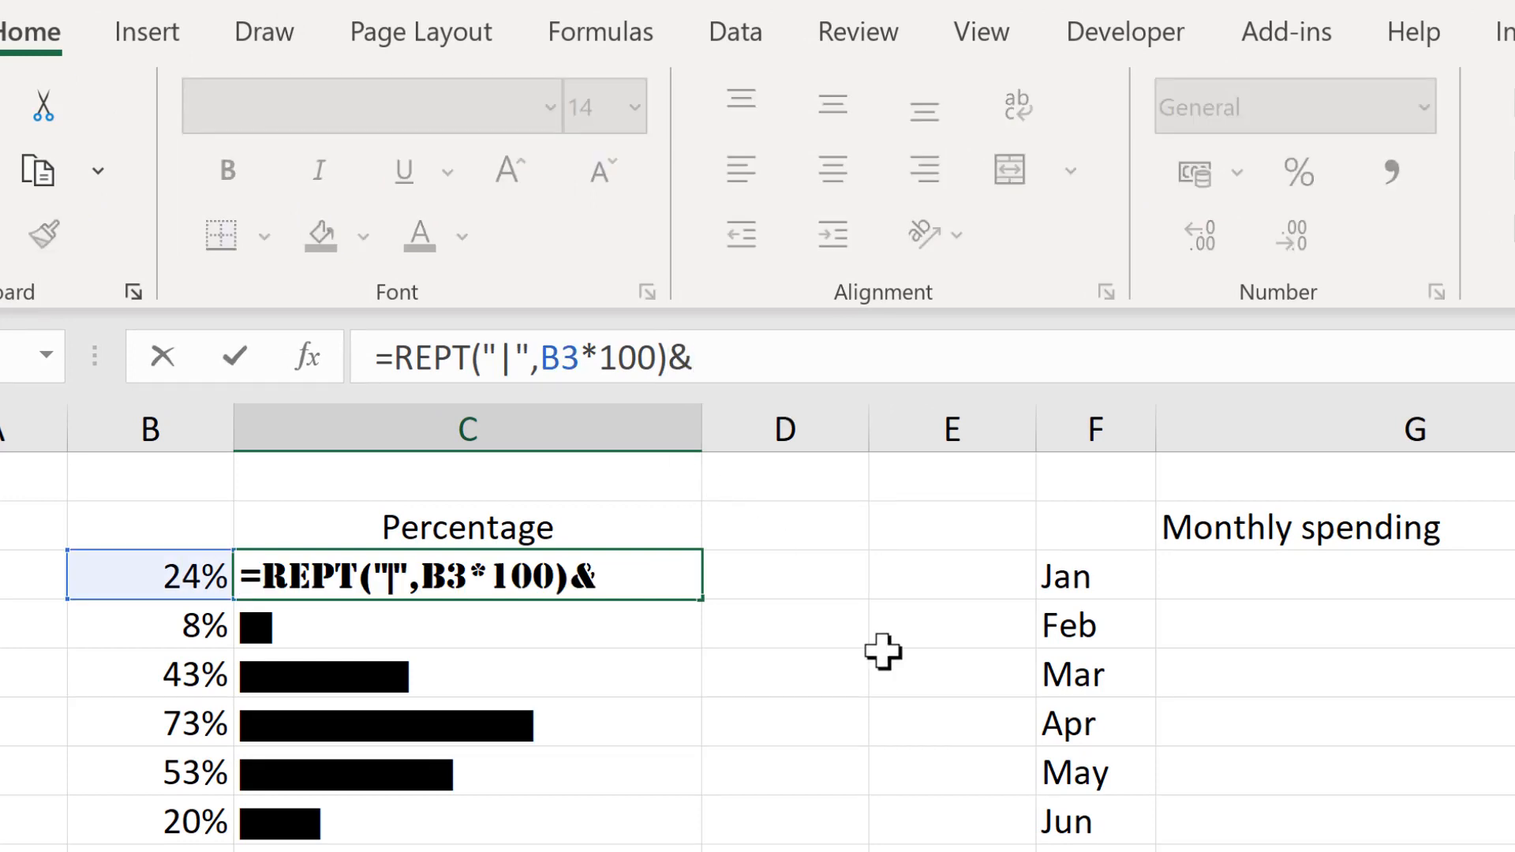
click(131, 573)
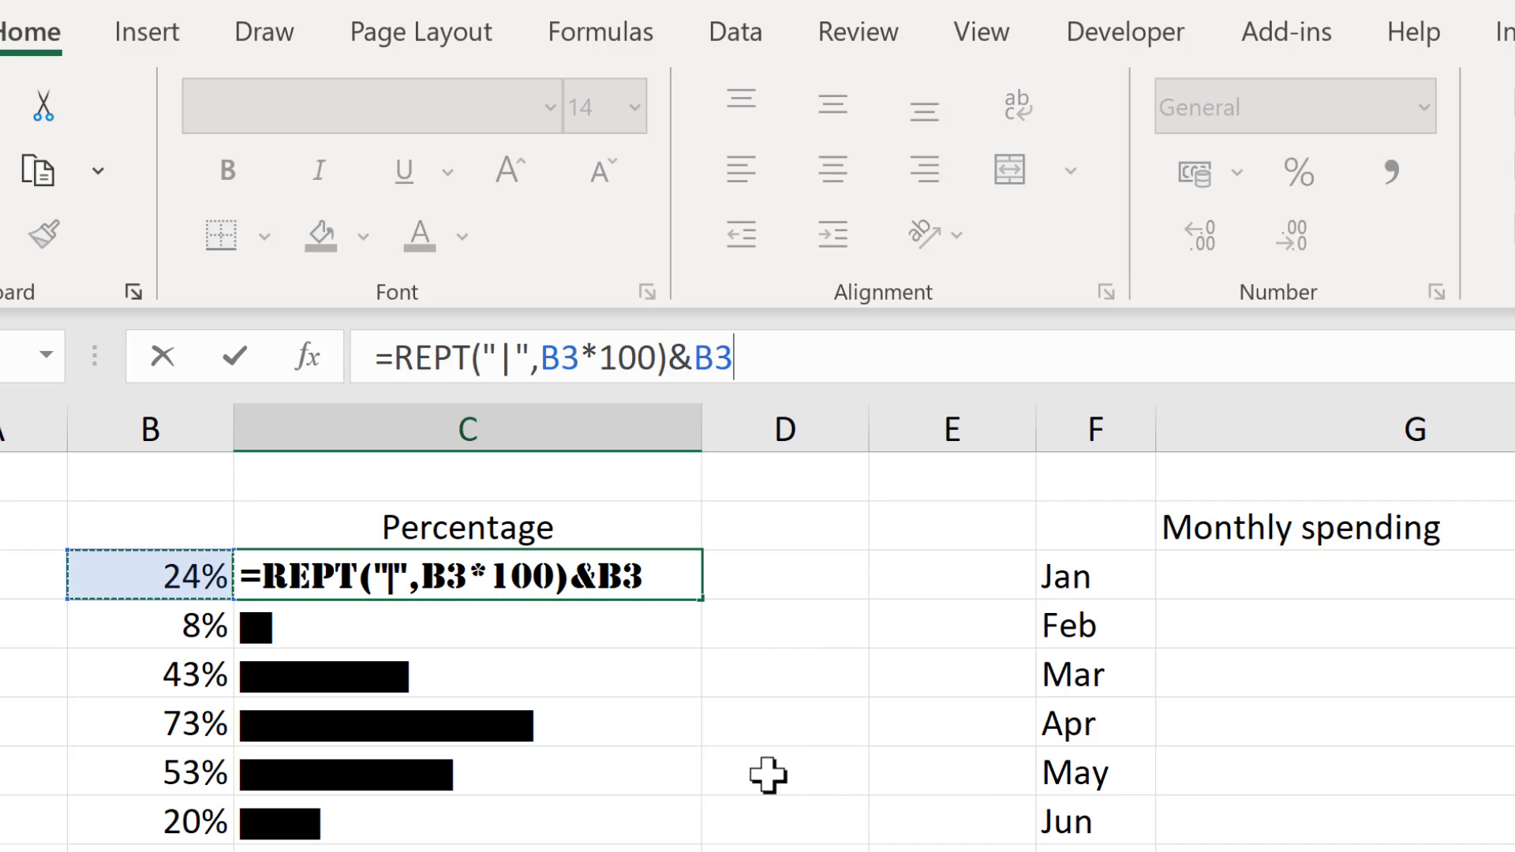
key(Return)
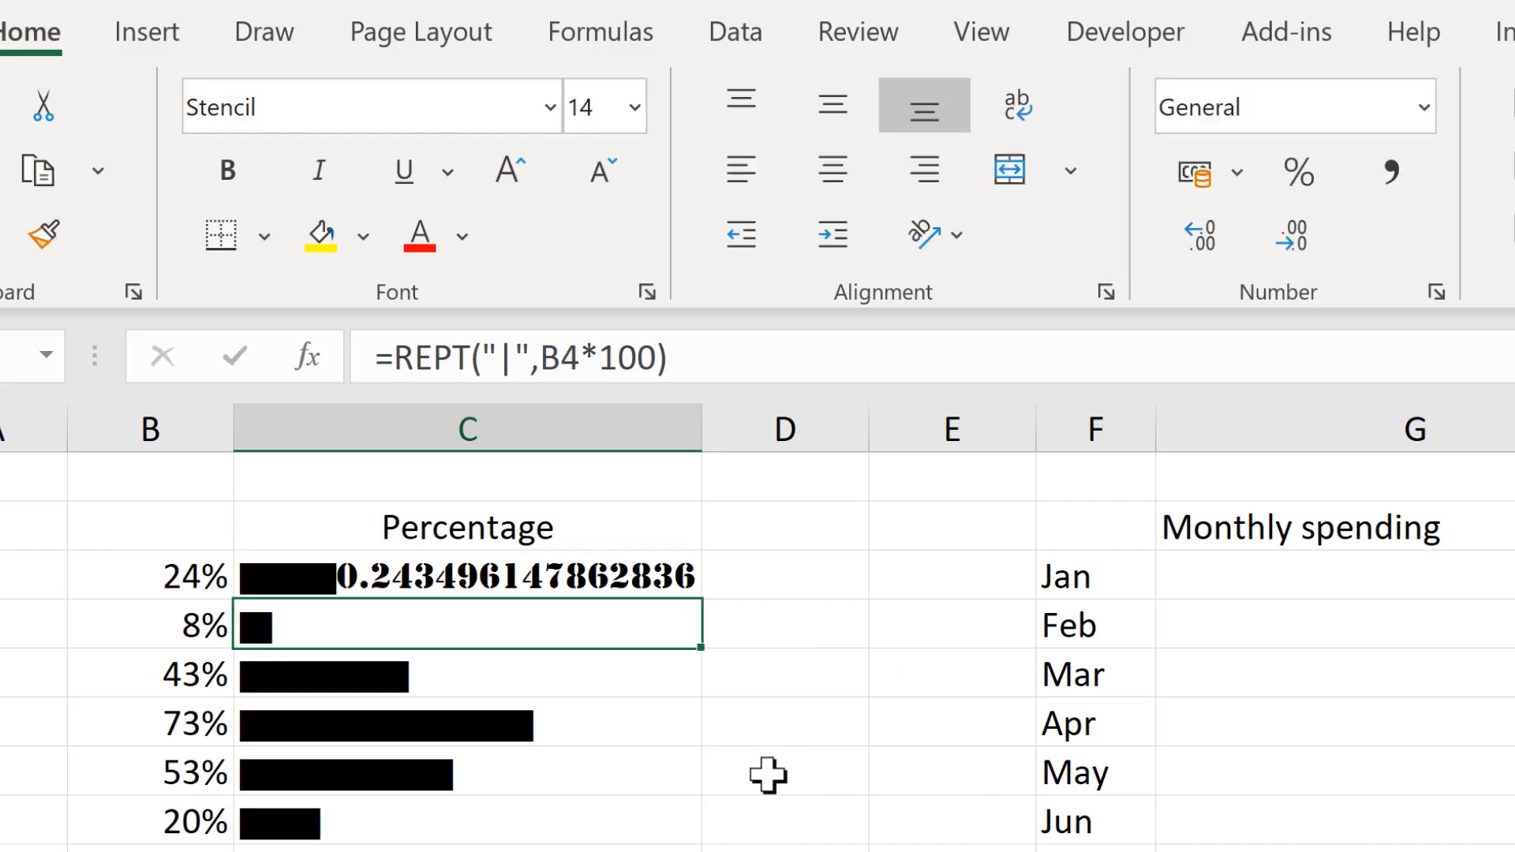
Compare C3 with the source value in B3 and apply the Percentage number format to C3
click(623, 562)
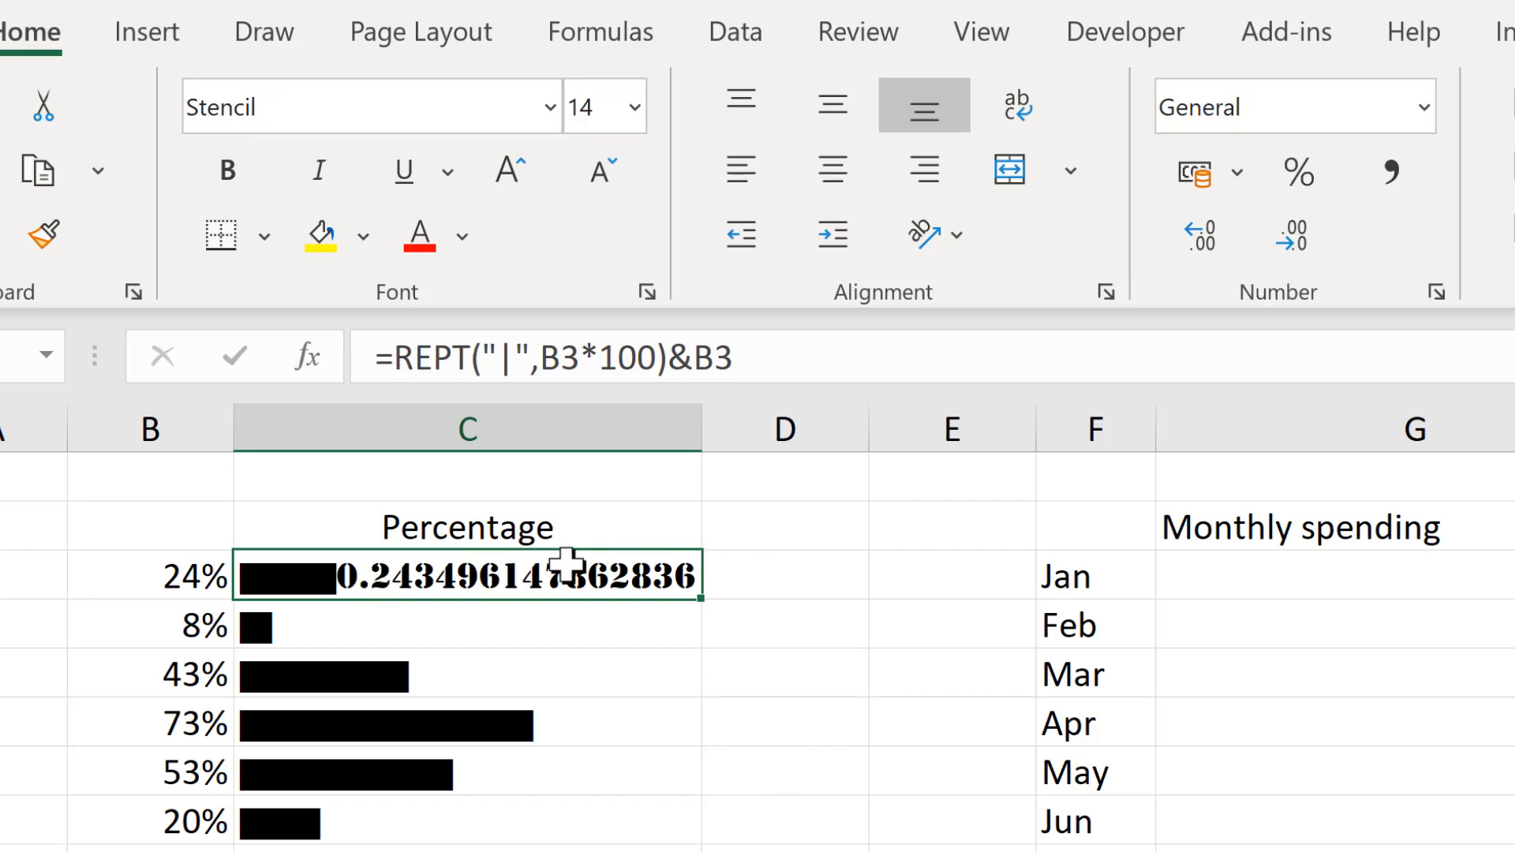
click(175, 567)
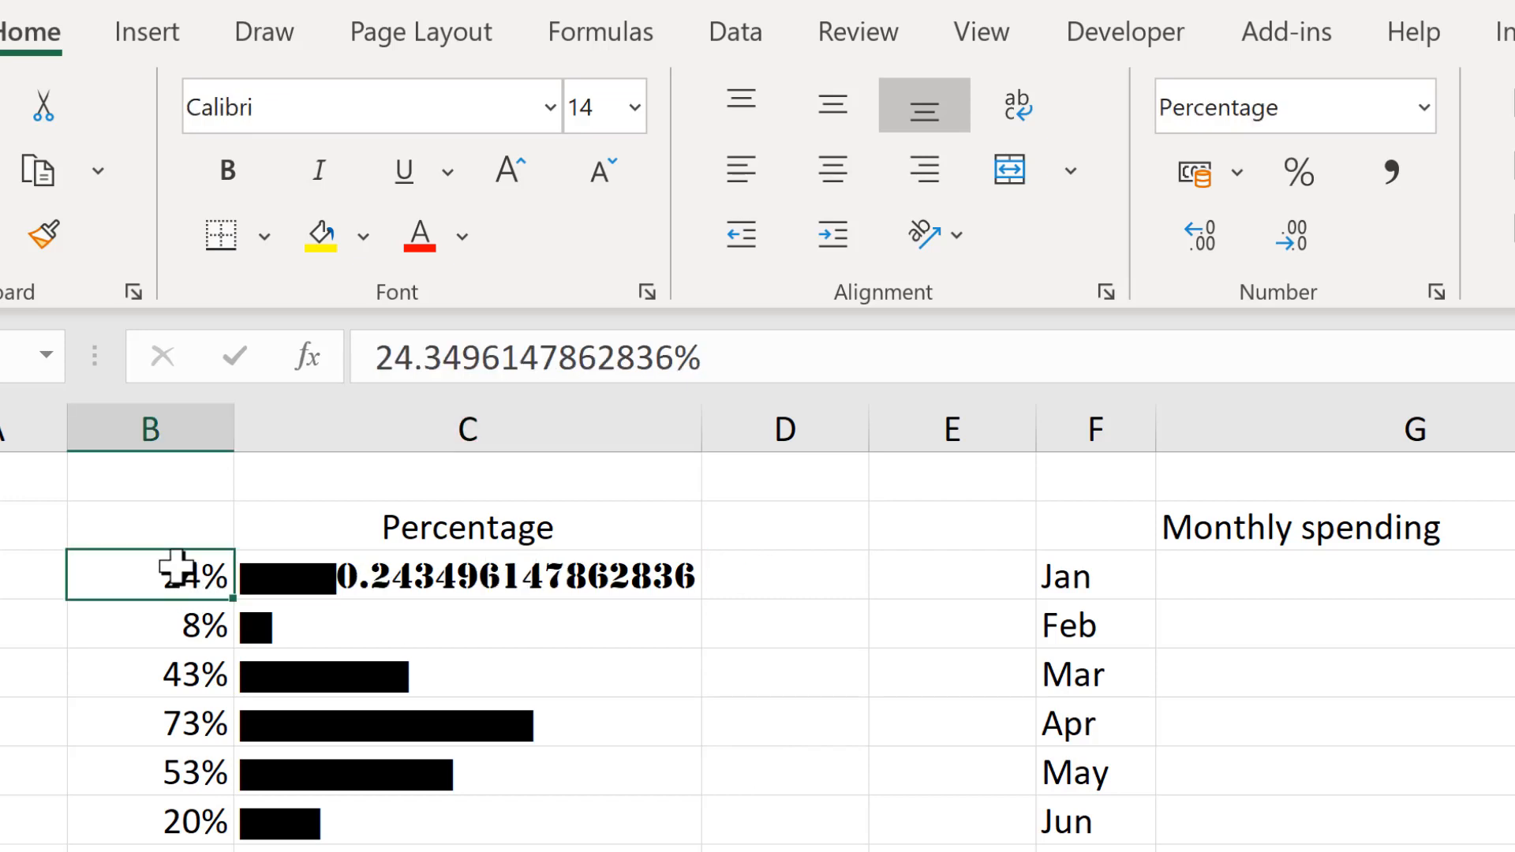
click(594, 570)
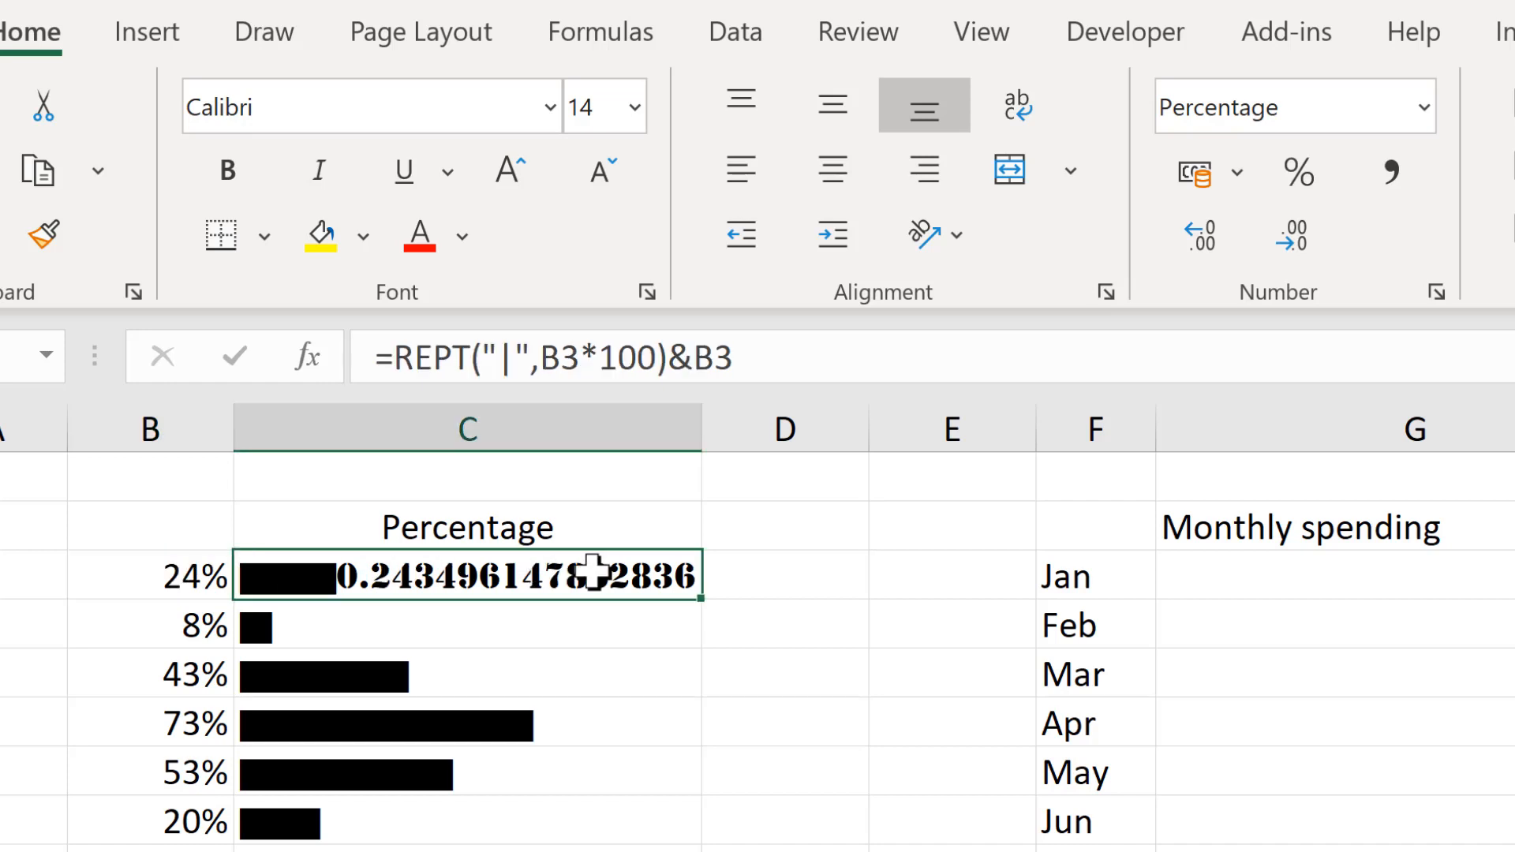
click(1300, 189)
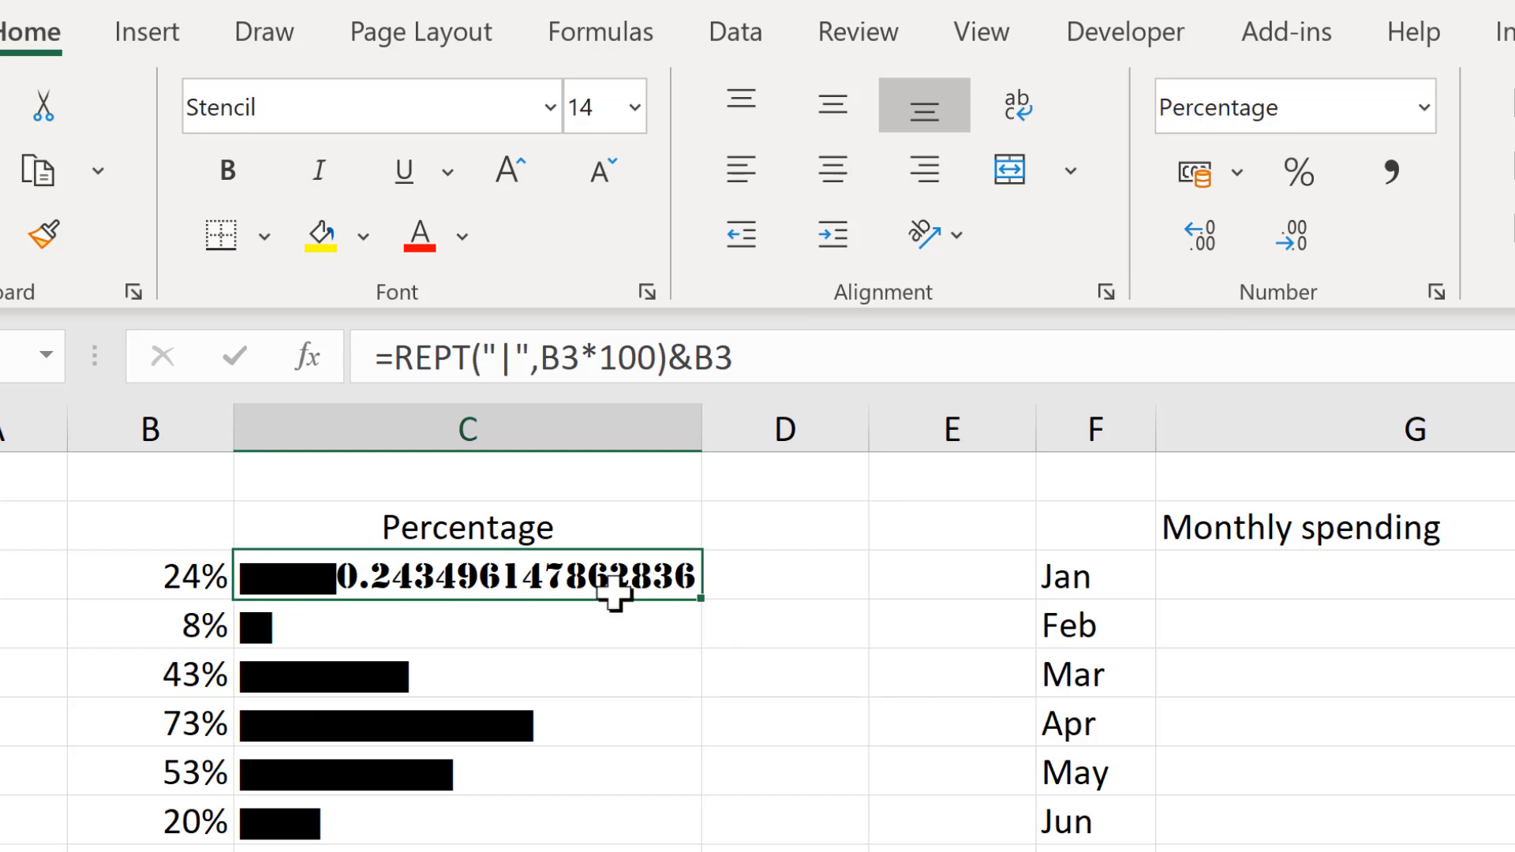
Wrap the appended B3 in a TEXT function so C3 contains =REPT("|",B3*100)&TEXT(B3,"#%")
click(693, 356)
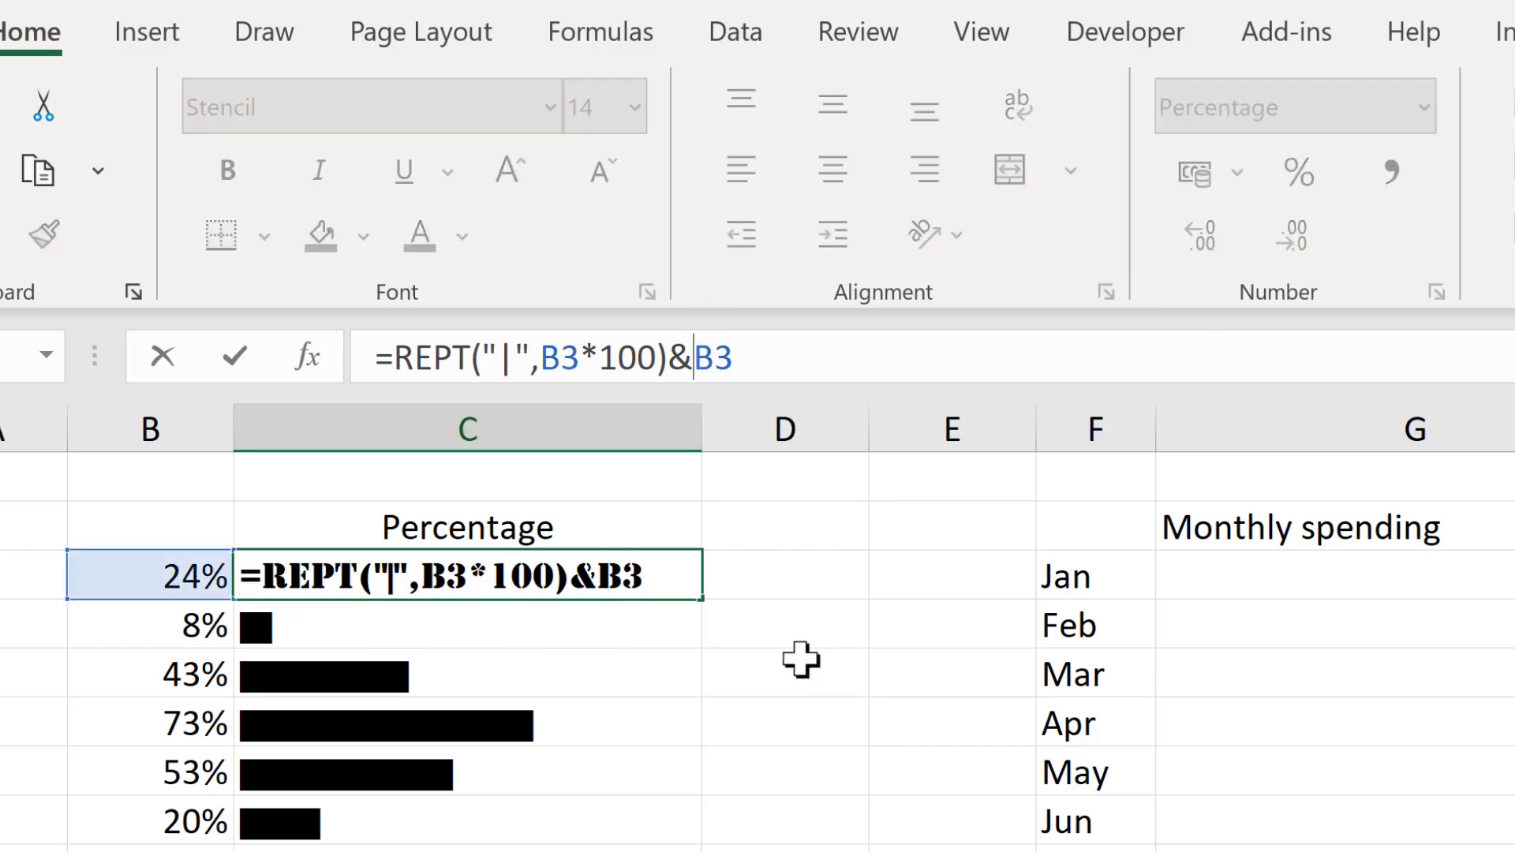
text(tex)
key(Tab)
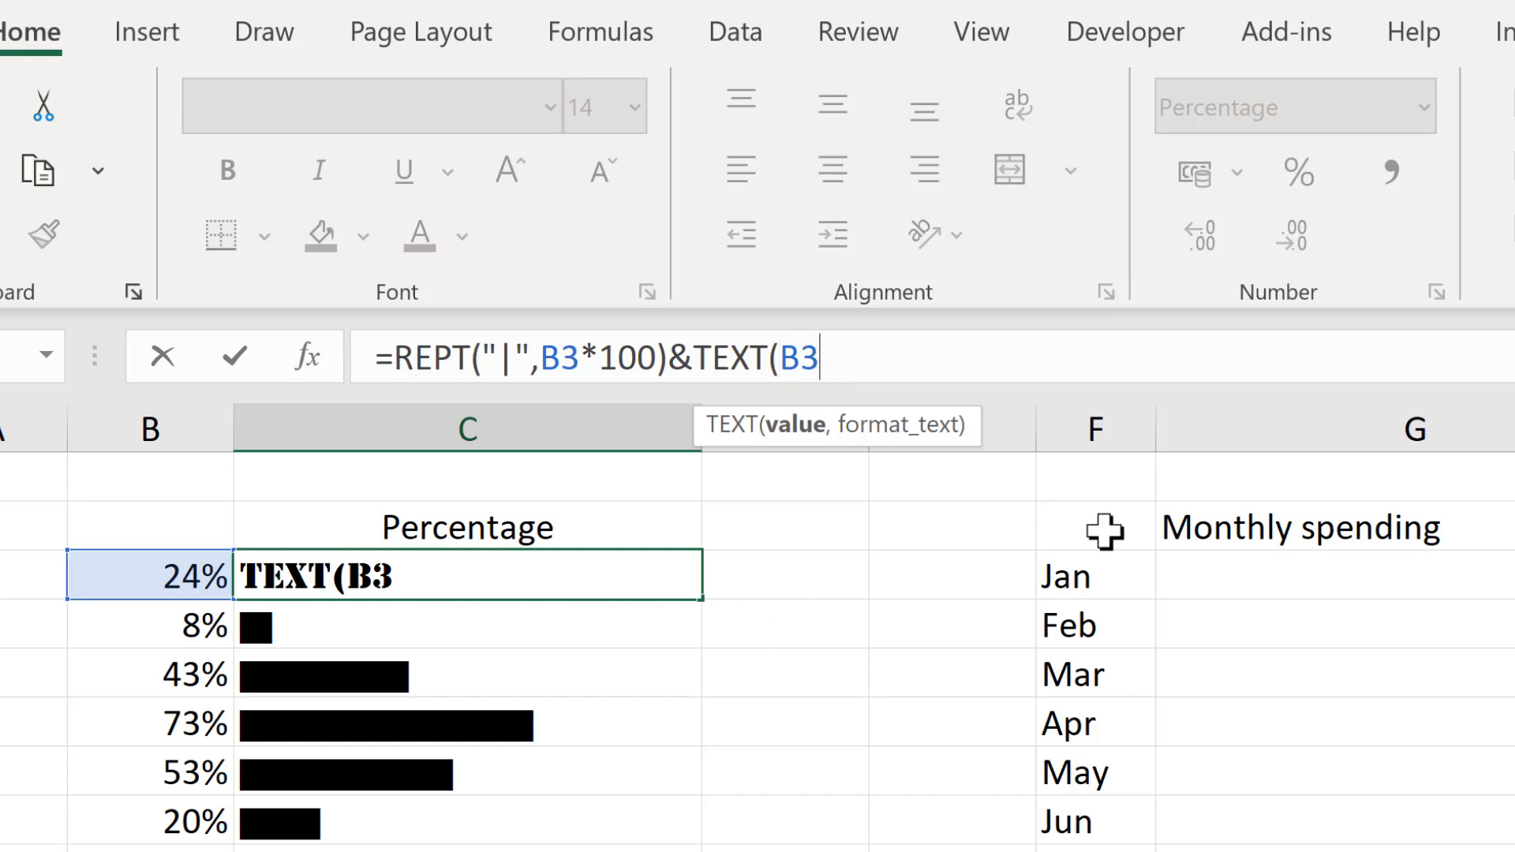
text(,")
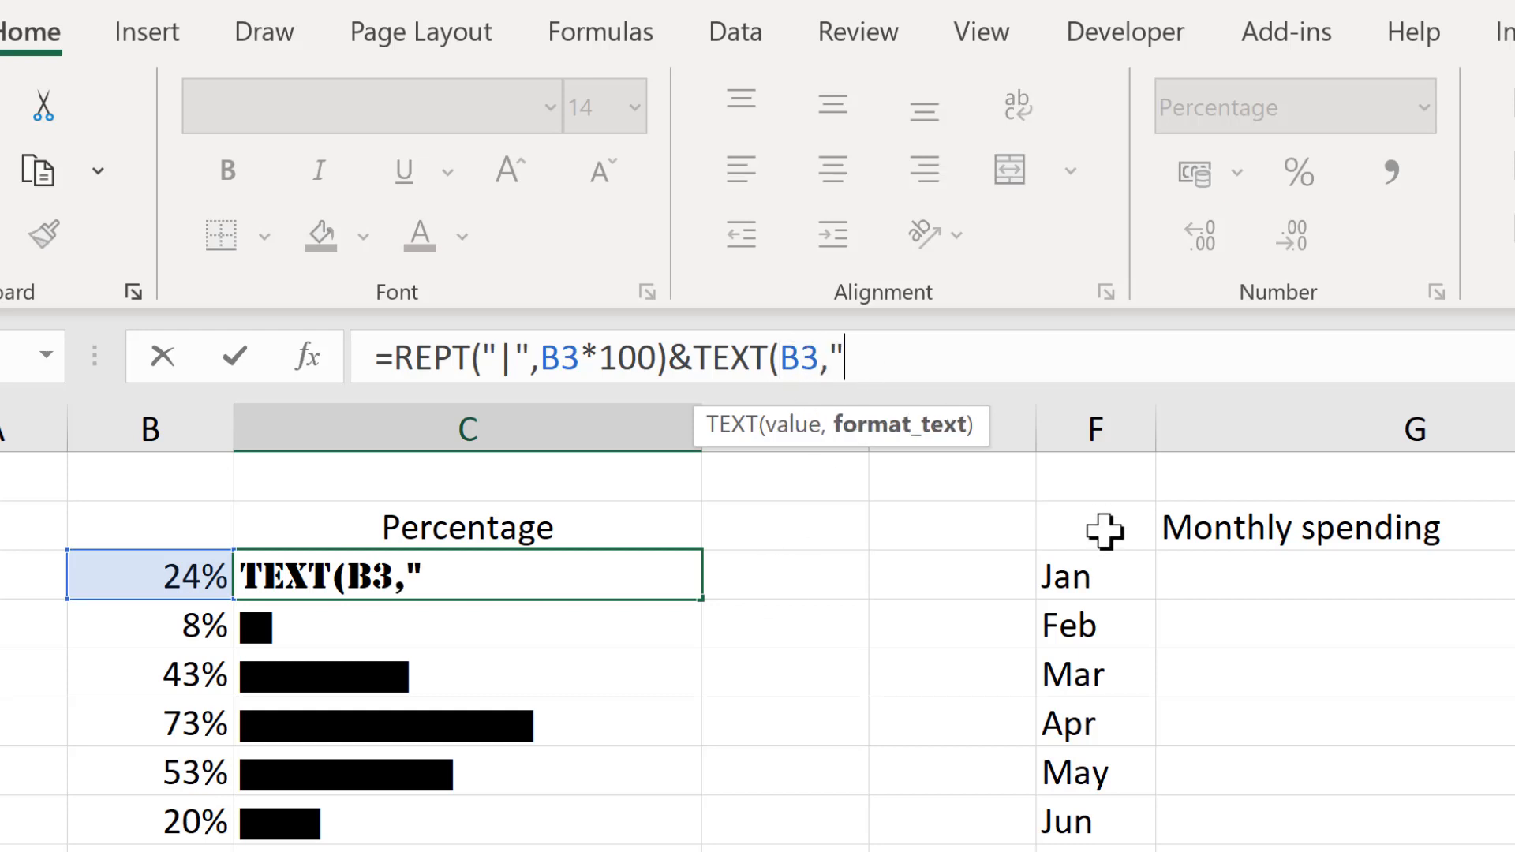
text(#%)
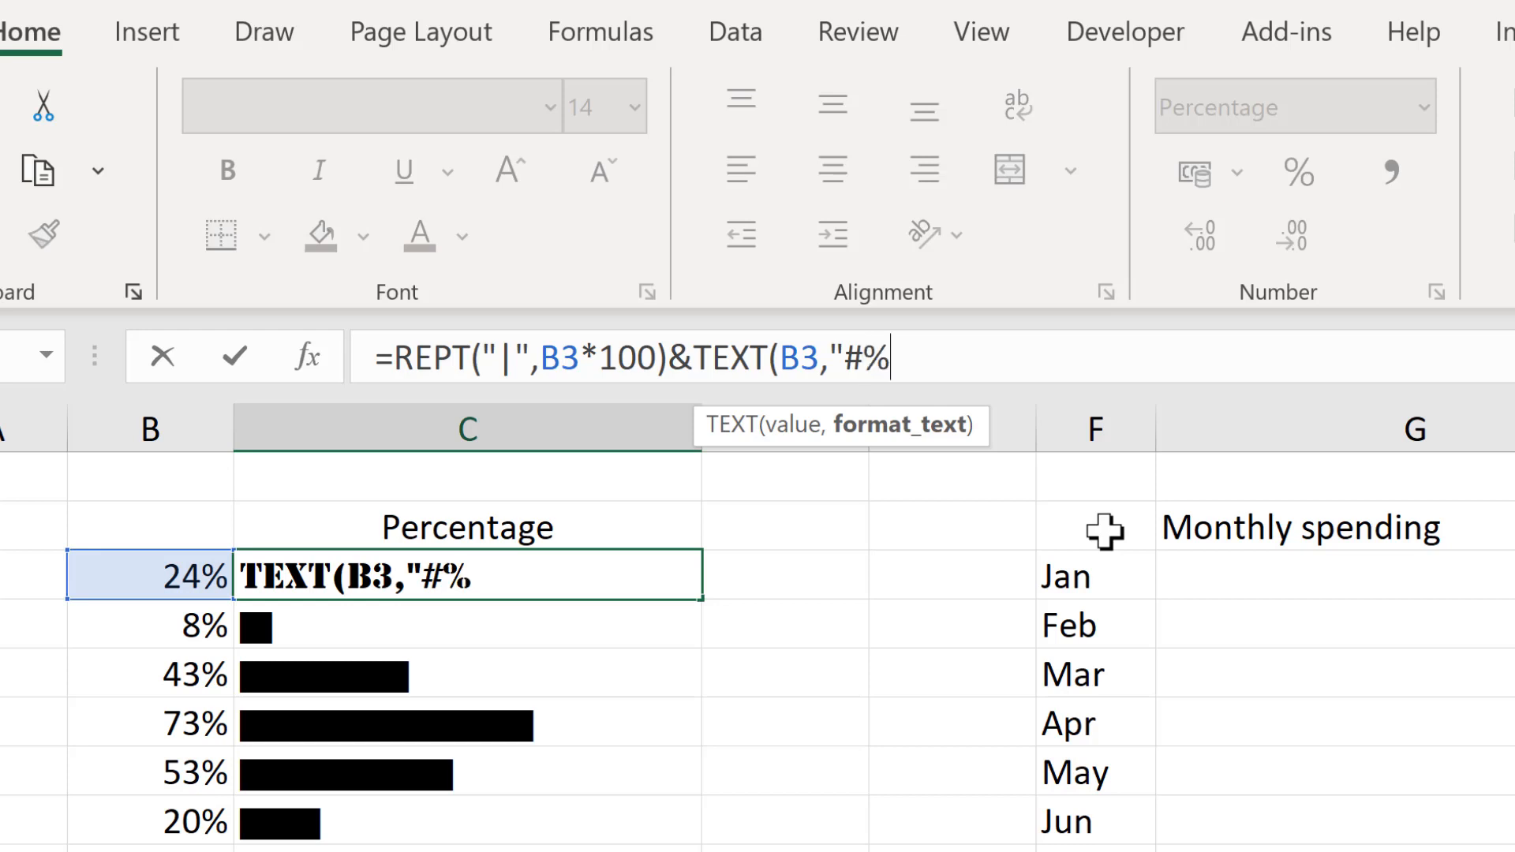
text("))
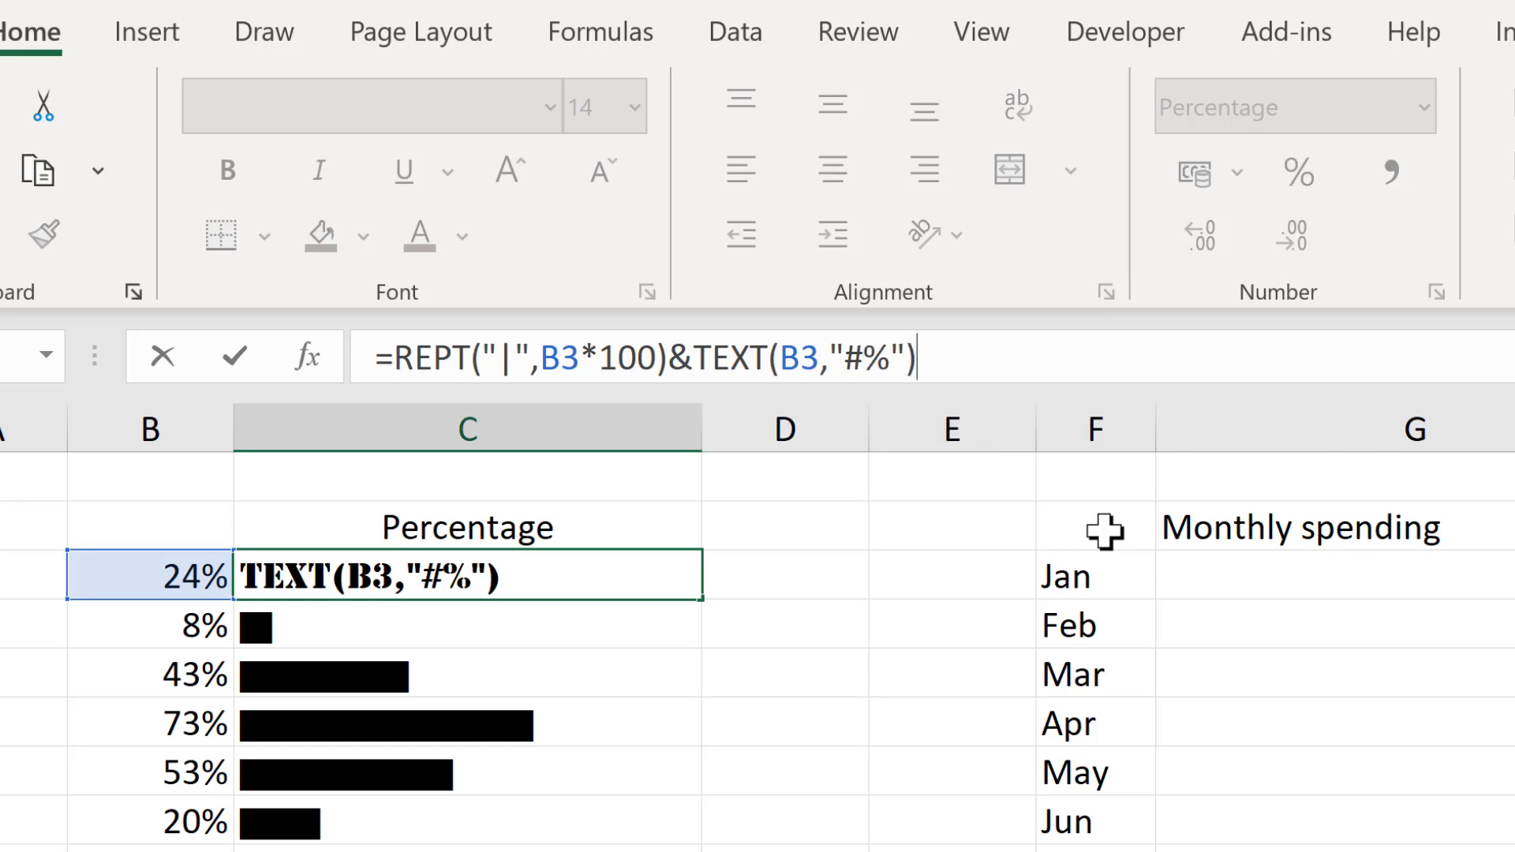
key(Return)
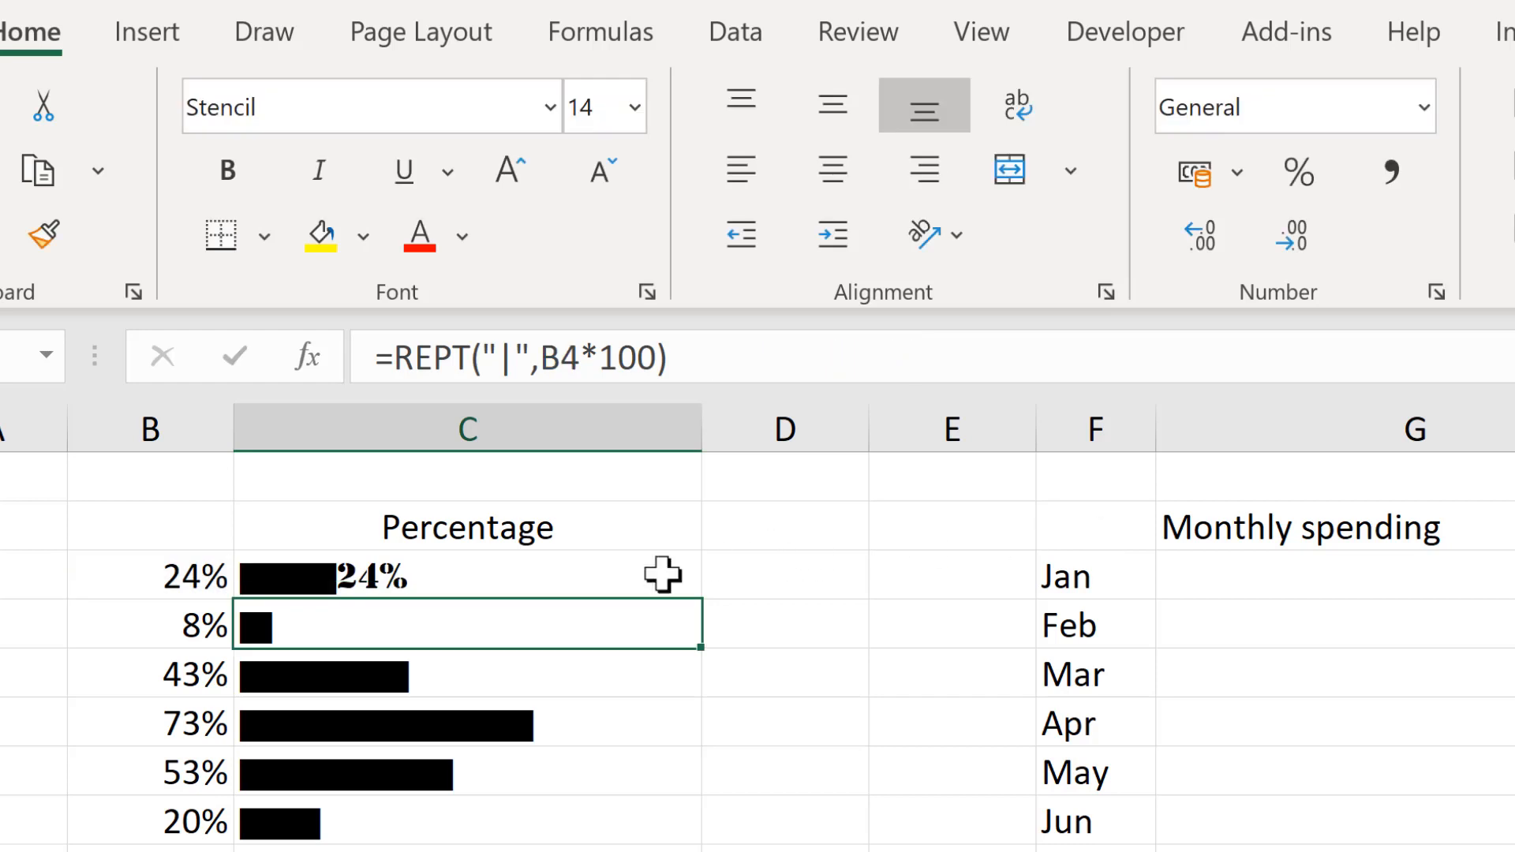
Add a space before #% in C3's TEXT format, giving " #%", and fill the formula down to C14
click(543, 574)
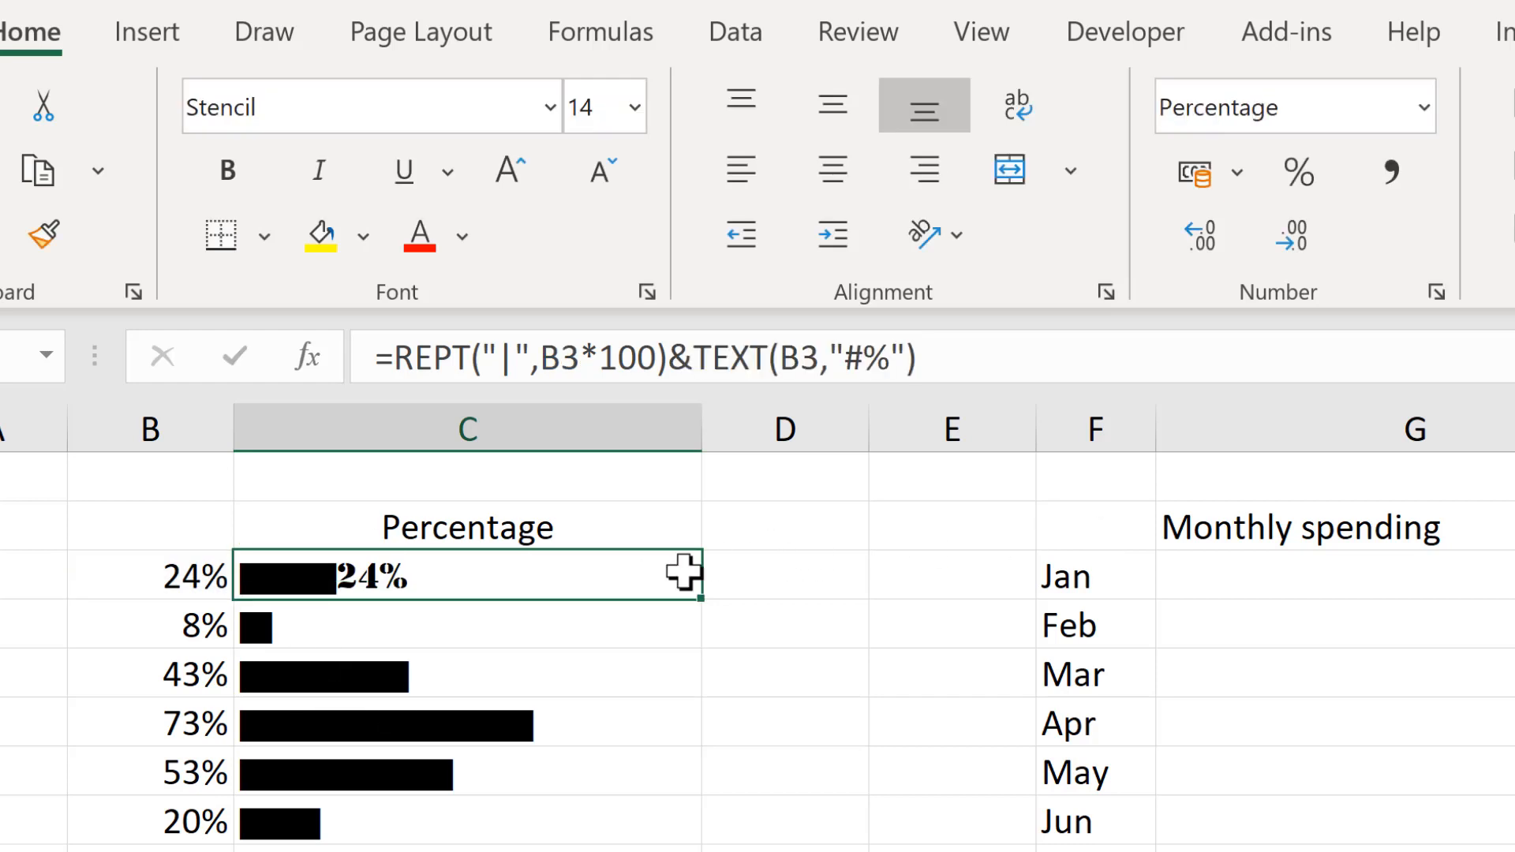
click(399, 676)
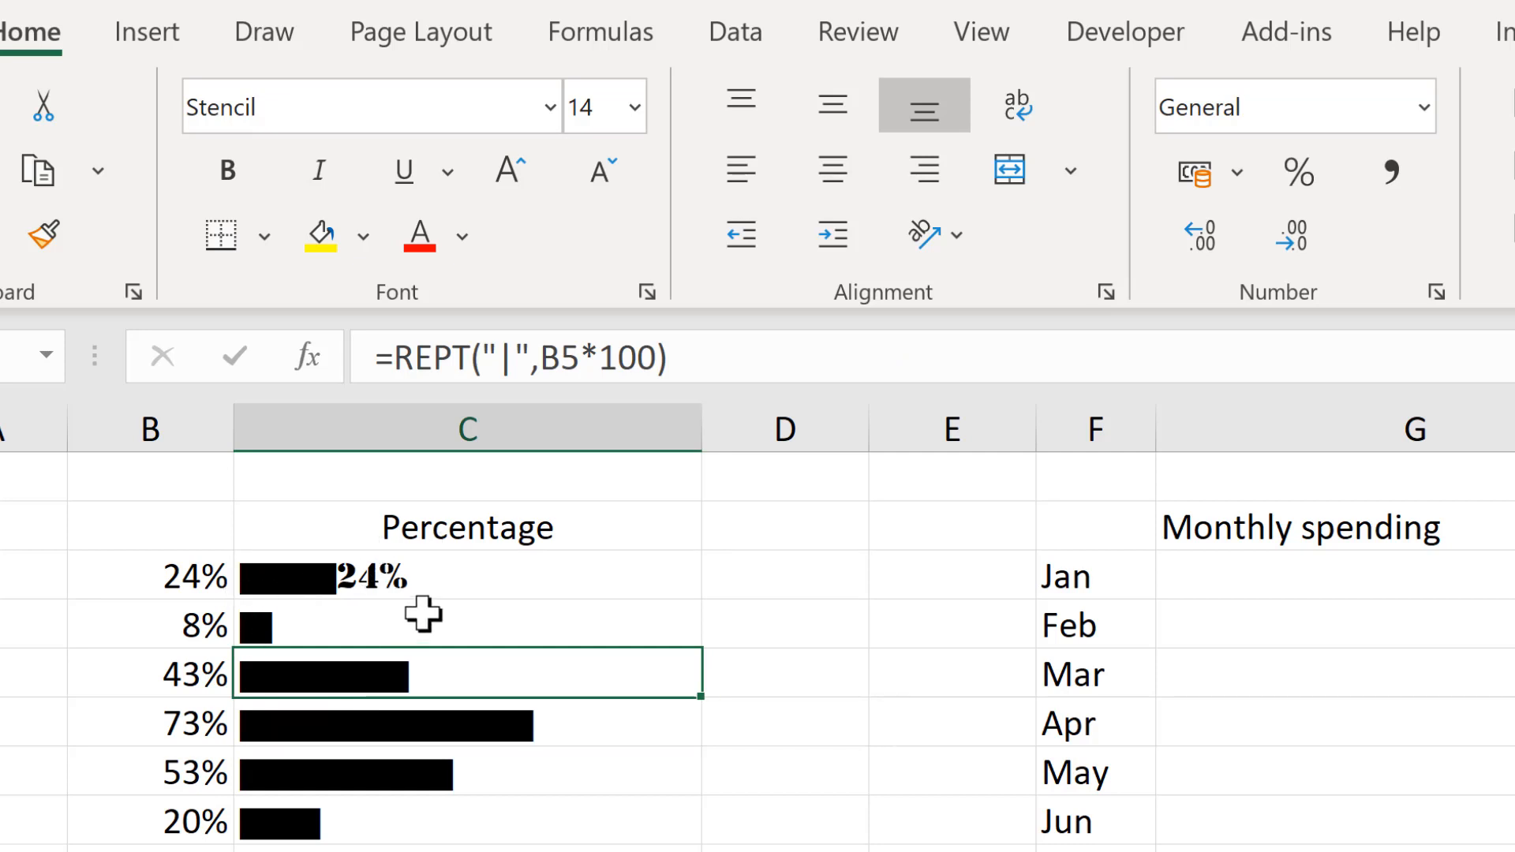
click(432, 576)
click(849, 353)
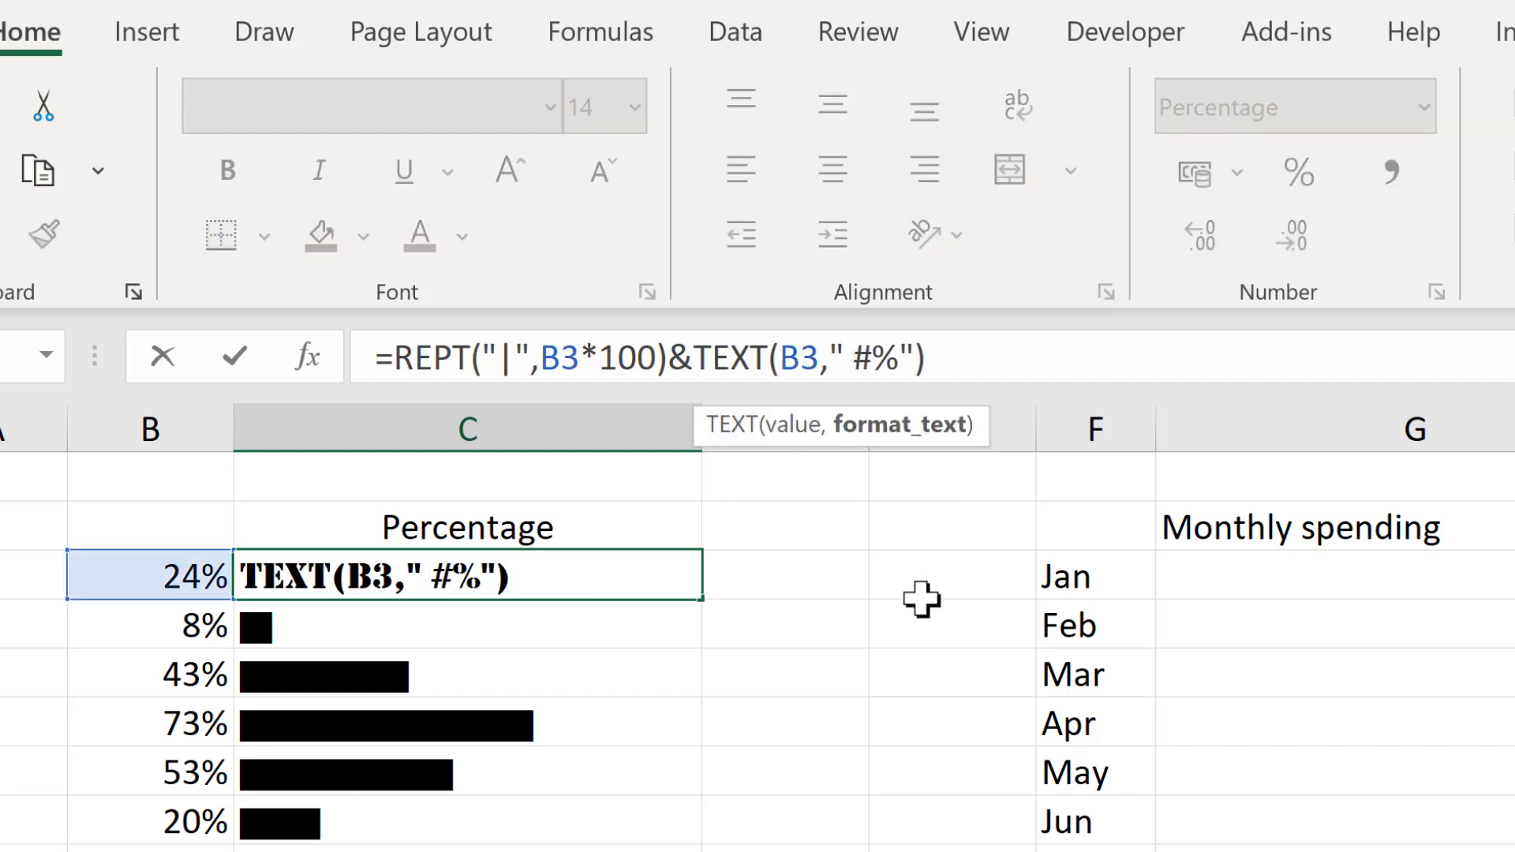
key(Return)
click(608, 571)
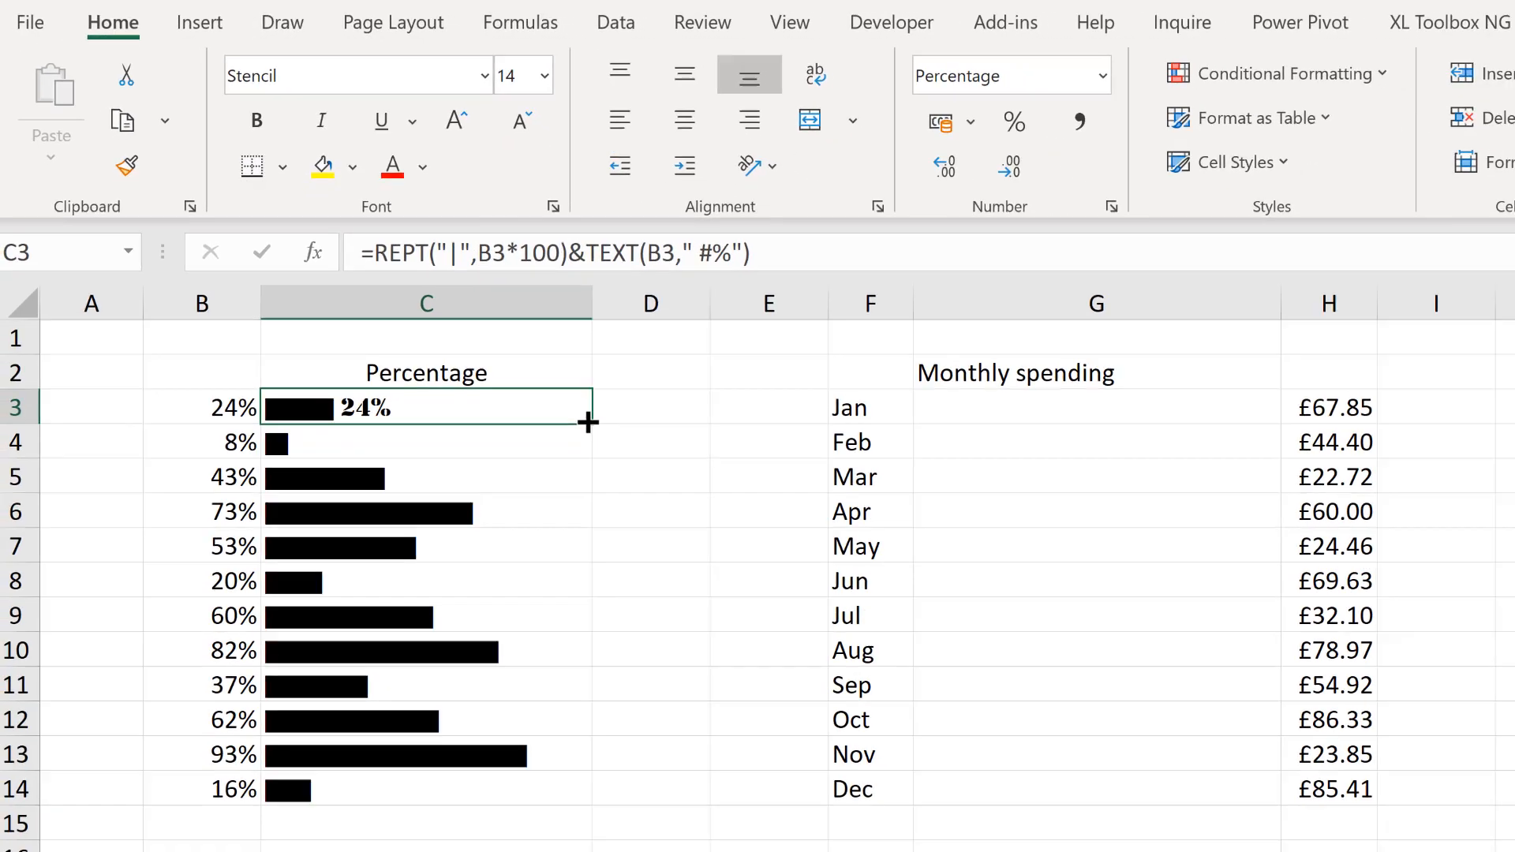
double_click(587, 423)
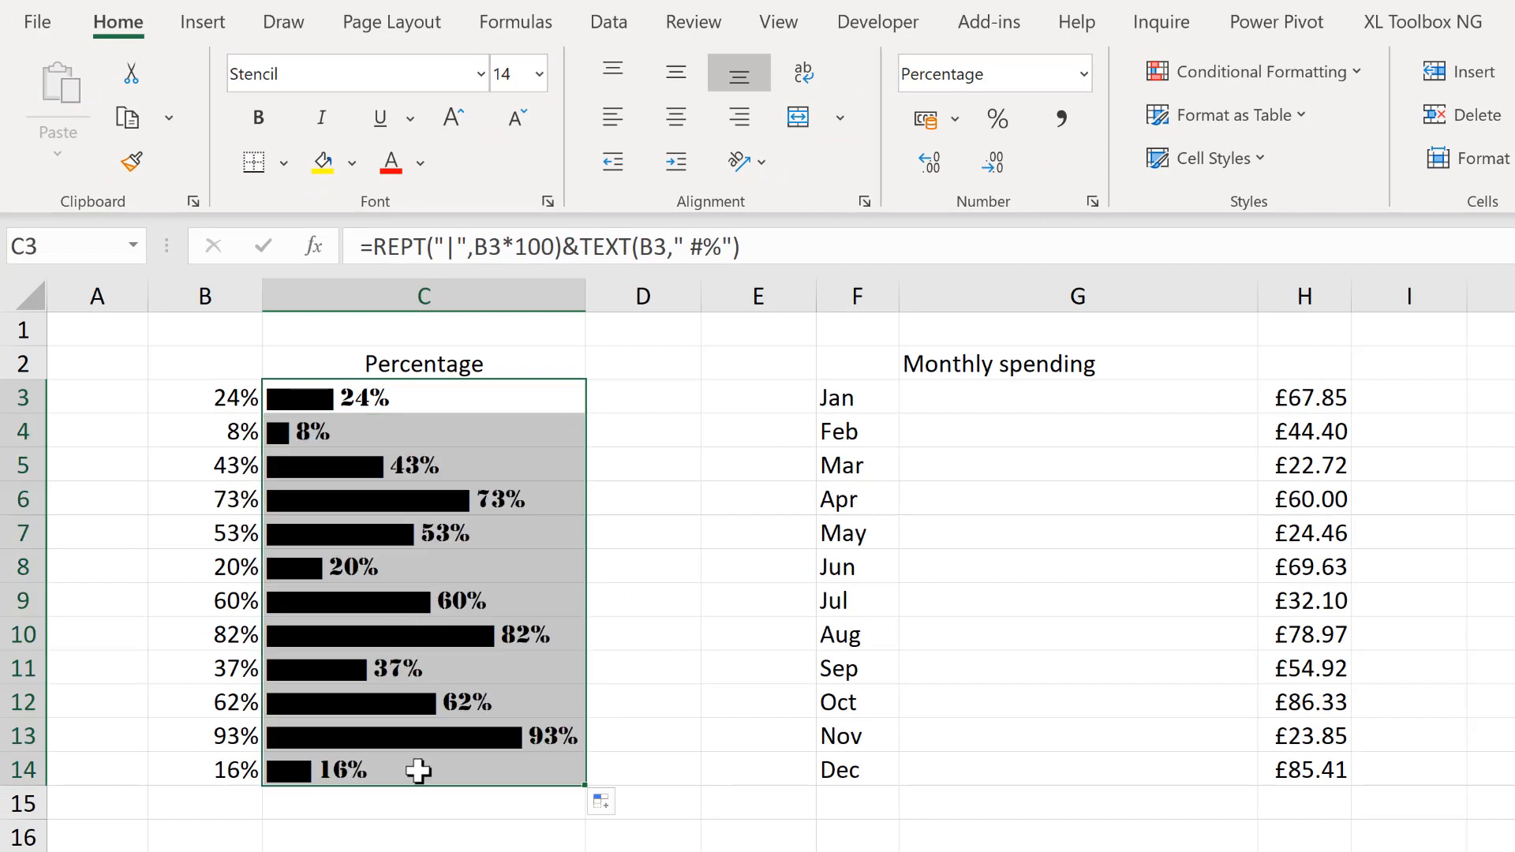
Change the font colour of C3:C14 to the dark blue-grey theme colour and deselect the range
click(423, 165)
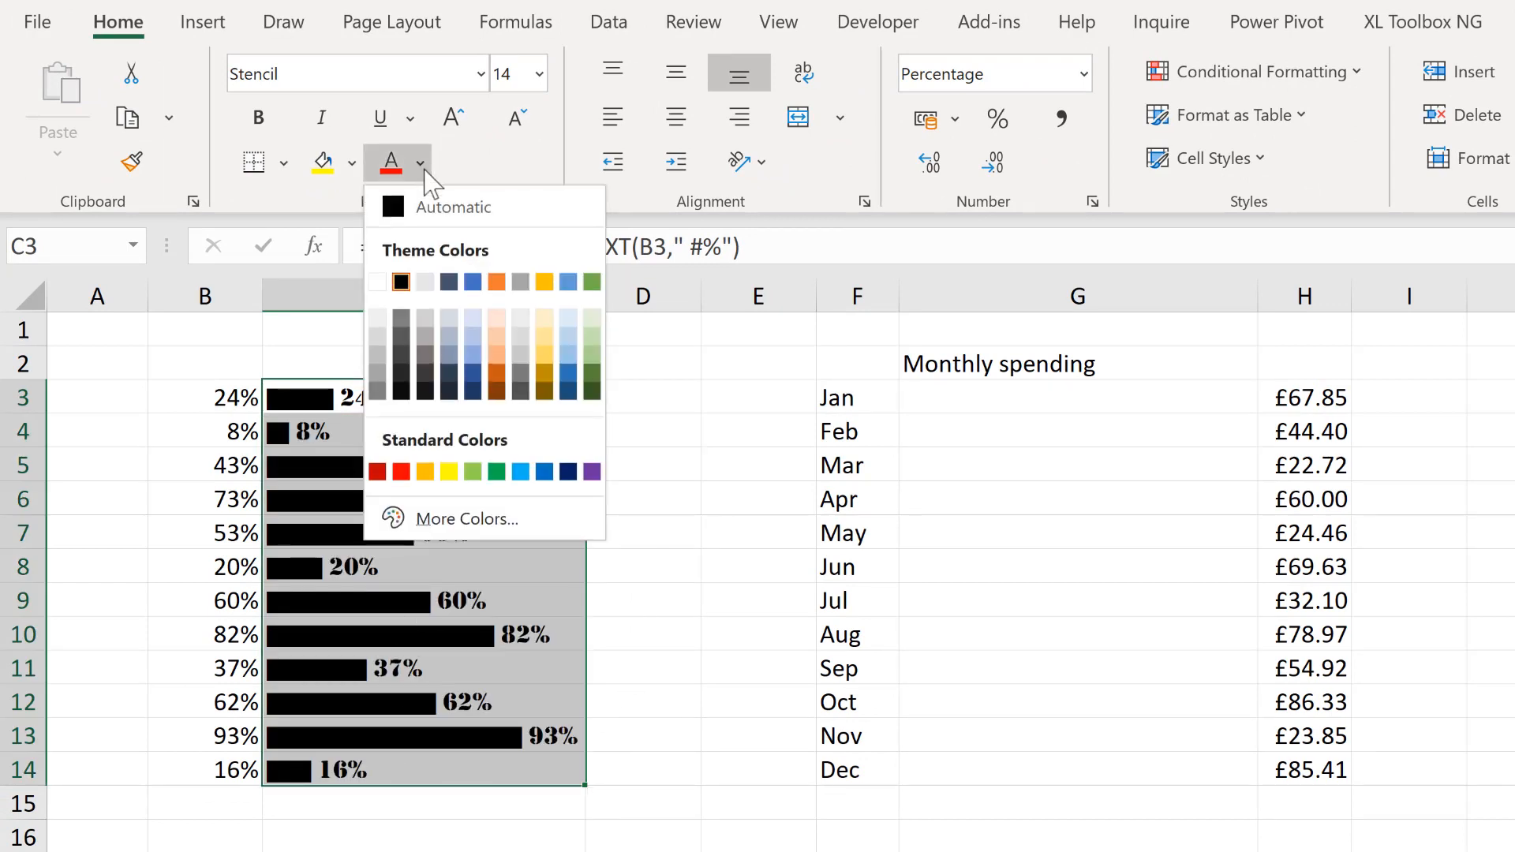
click(449, 282)
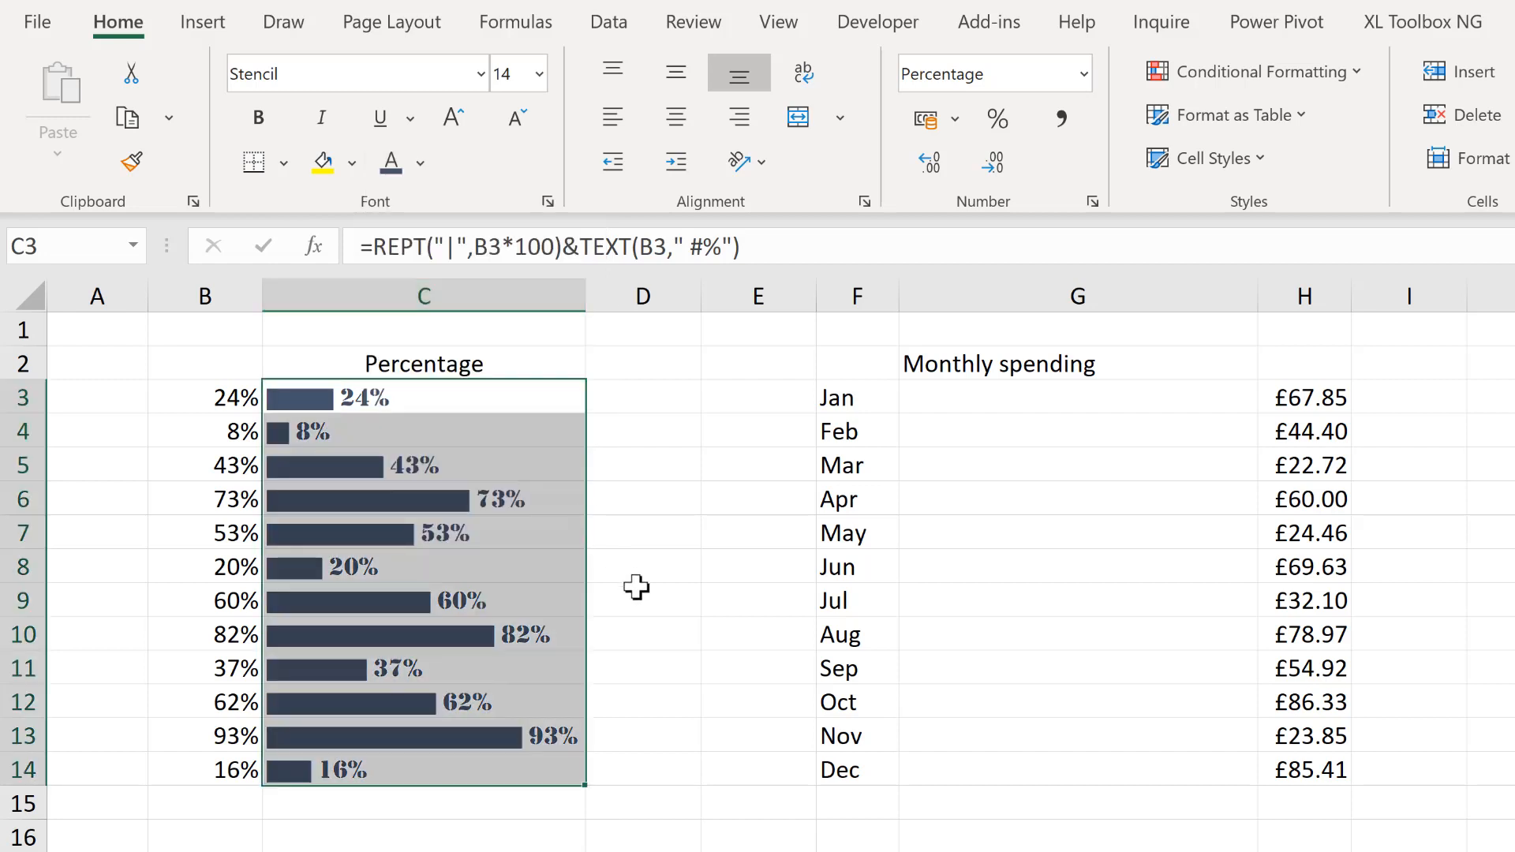
click(636, 588)
Set the percentage in B8 to 80% to test the in-cell bar
click(230, 568)
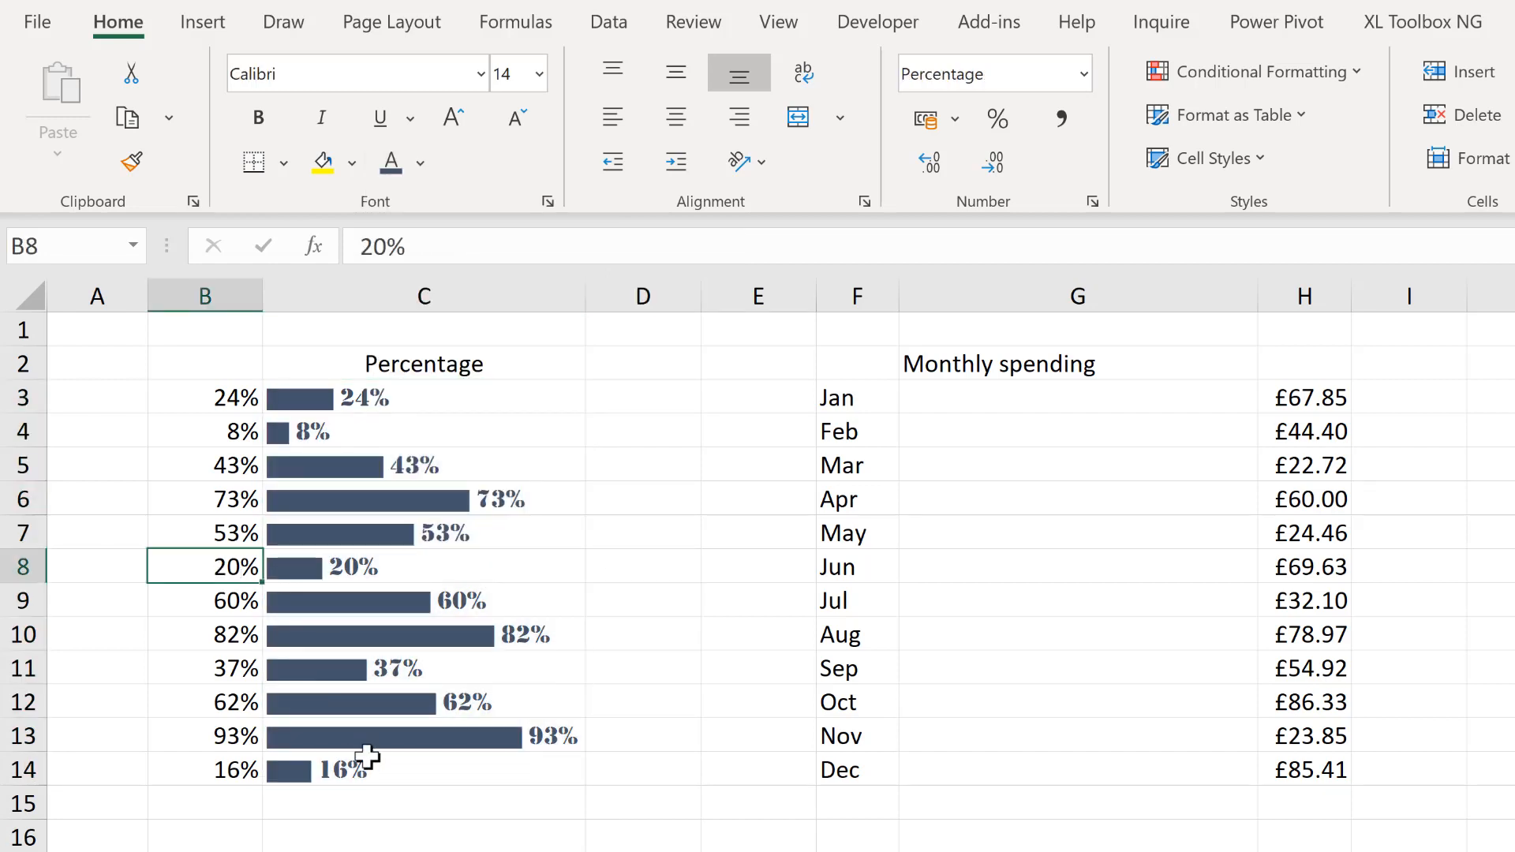
text(80)
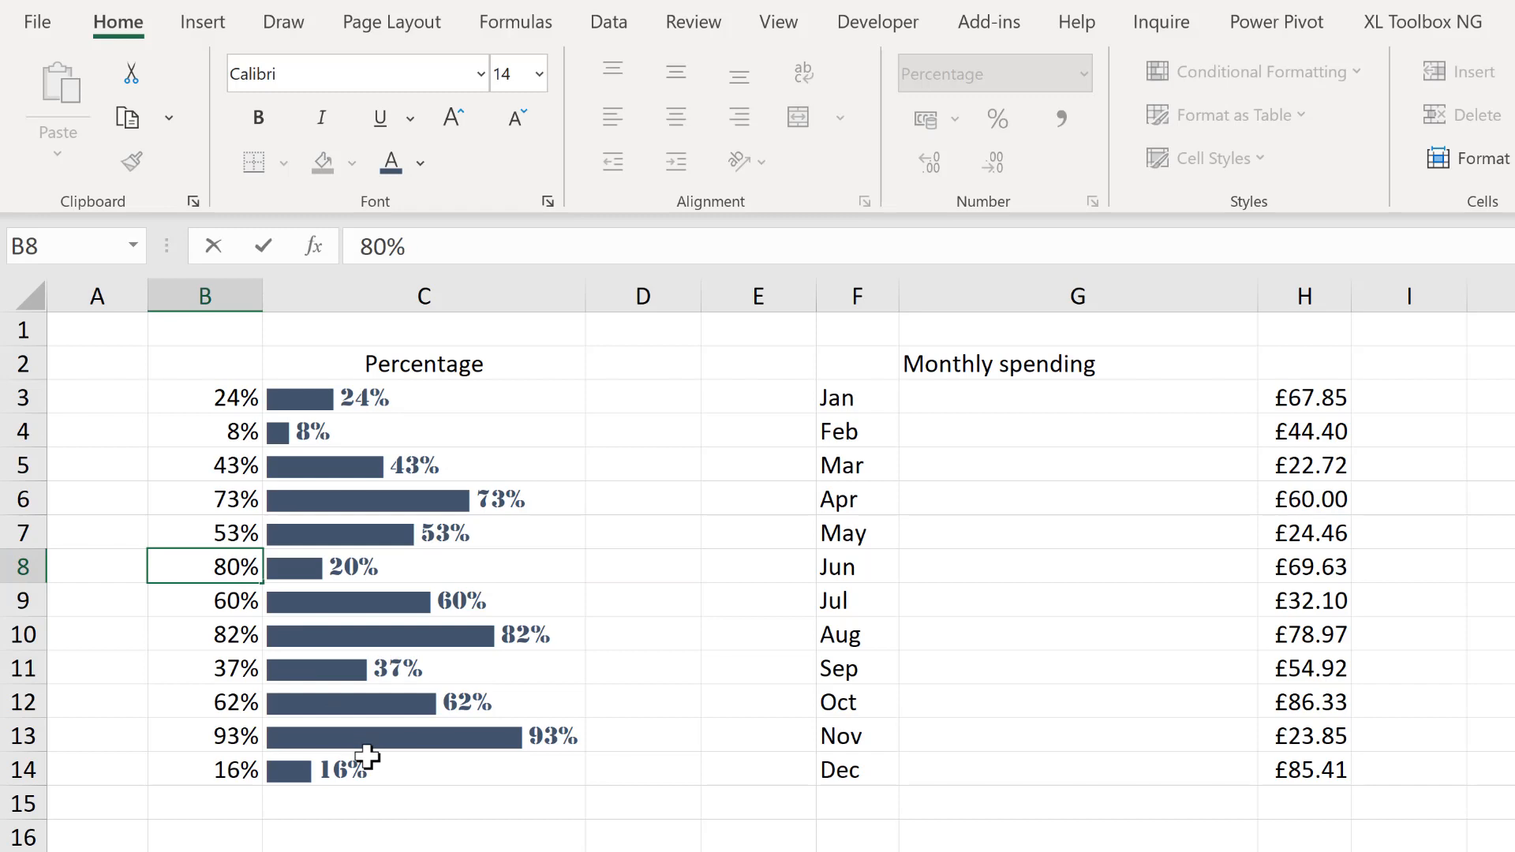
key(Return)
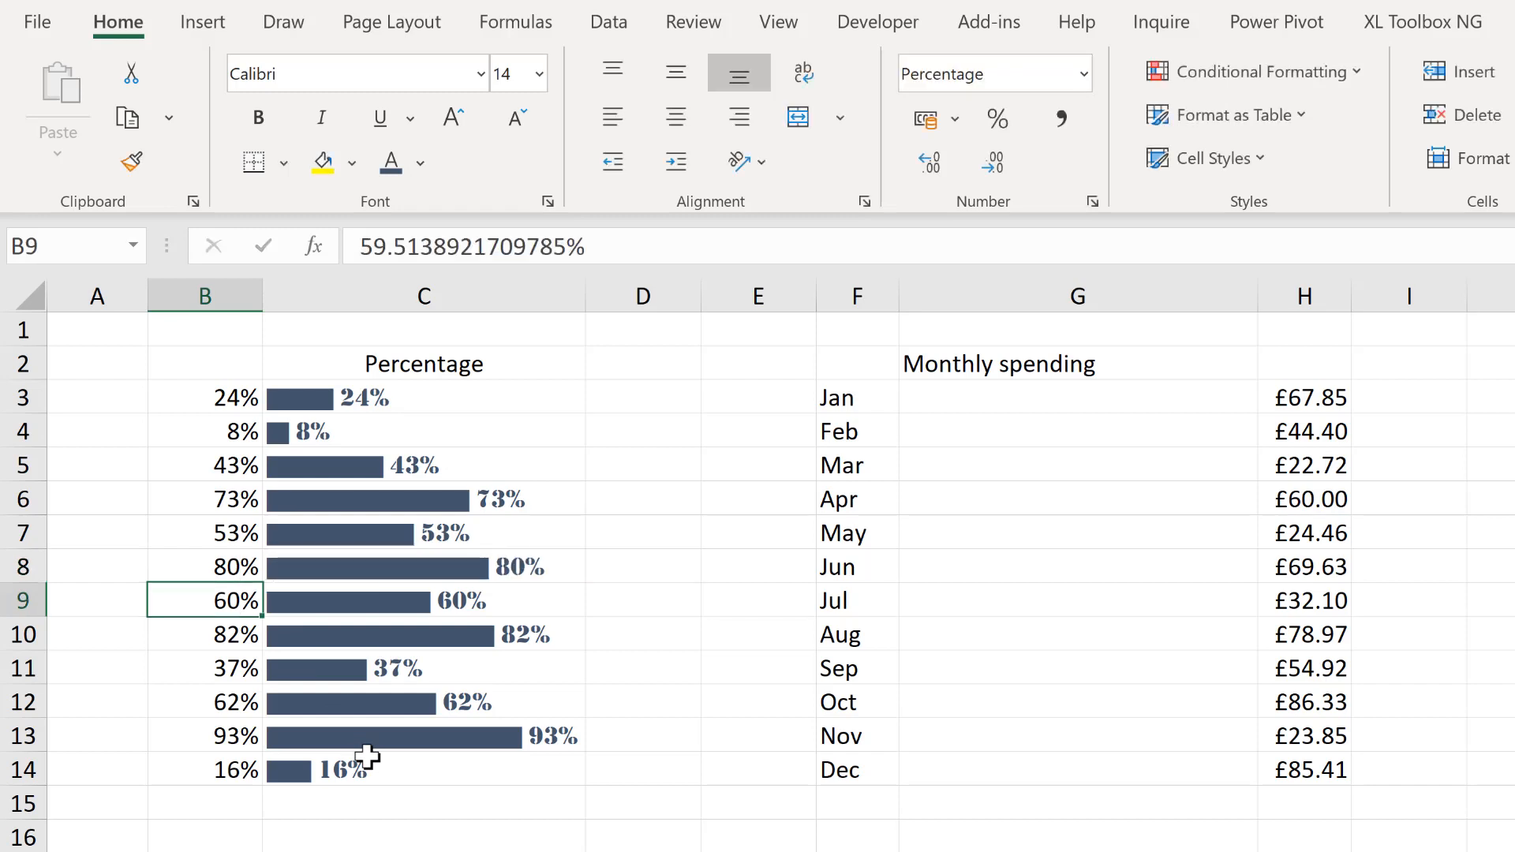
click(335, 567)
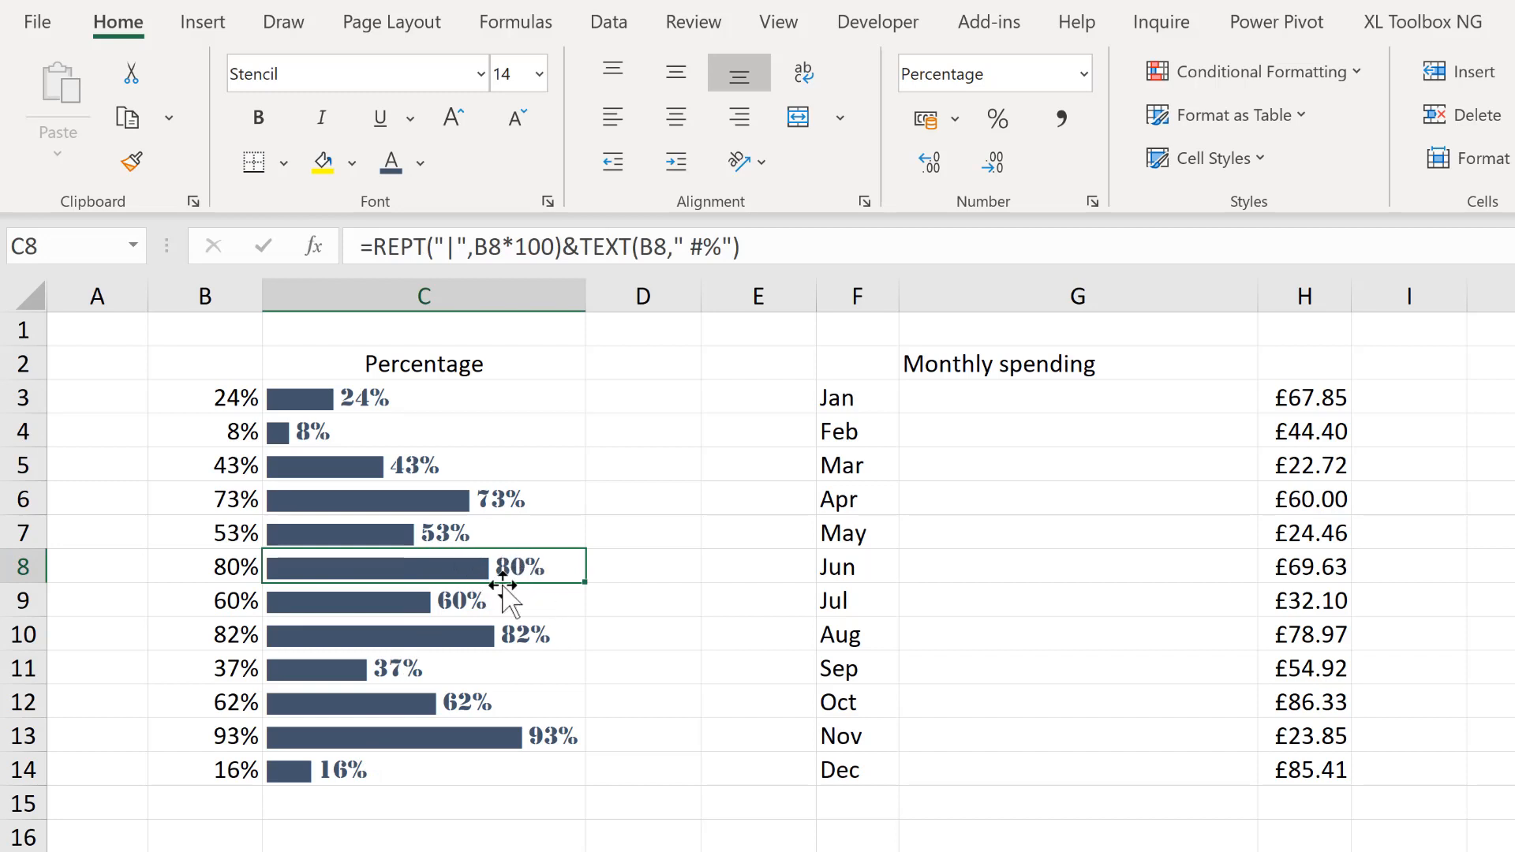
click(209, 573)
Enter =REPT("|",H3) in G3 of the Monthly spending table and fill the formula down to G14
click(821, 333)
key(Right)
key(Right)
key(Right)
key(Right)
key(Right)
key(Right)
key(Right)
key(Right)
key(Right)
key(Right)
key(Right)
key(Right)
key(Right)
key(Right)
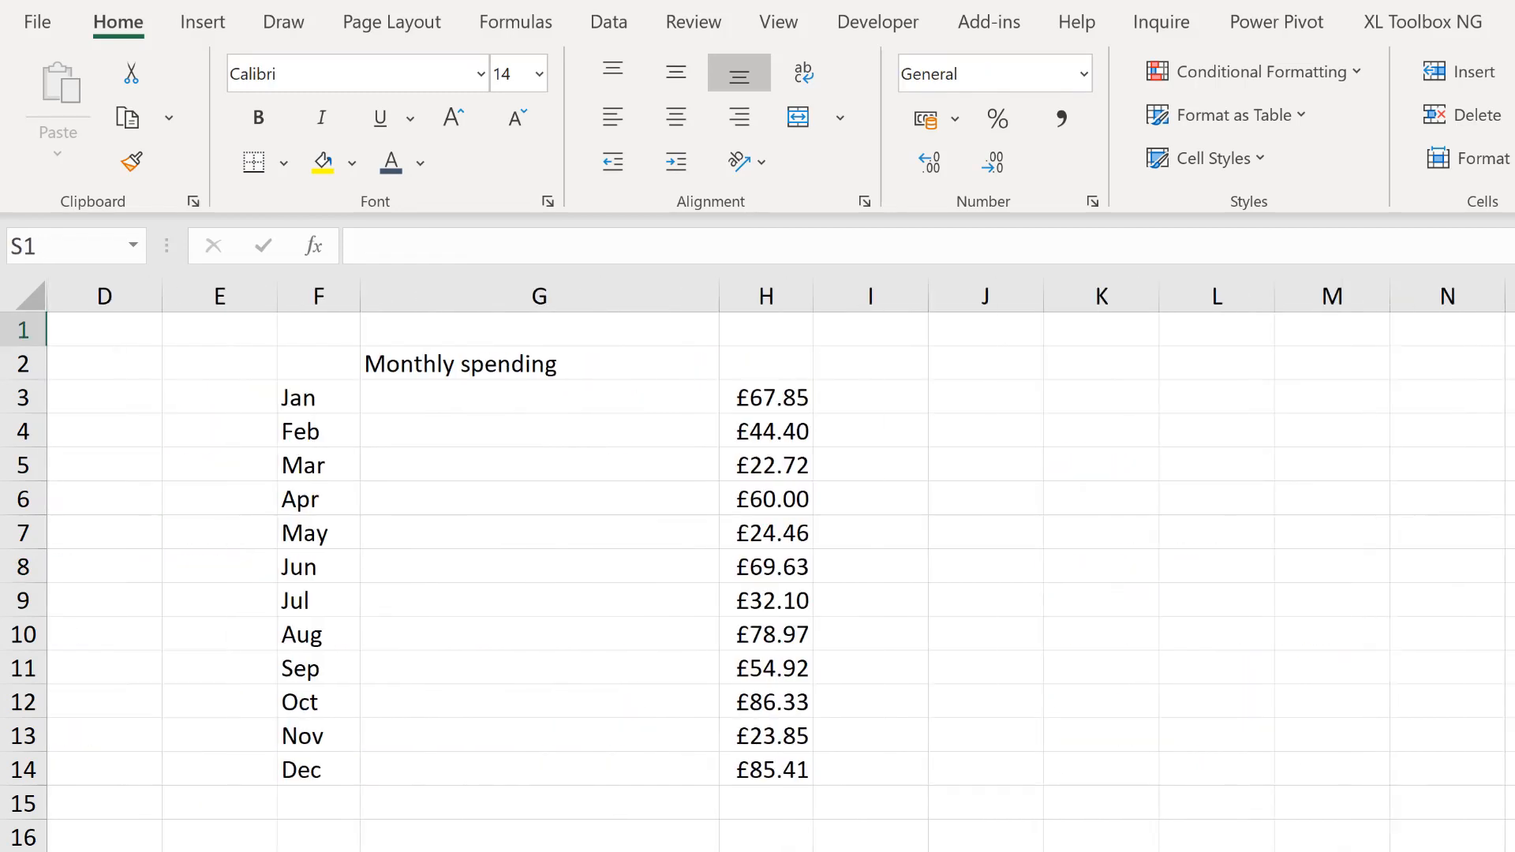
click(335, 400)
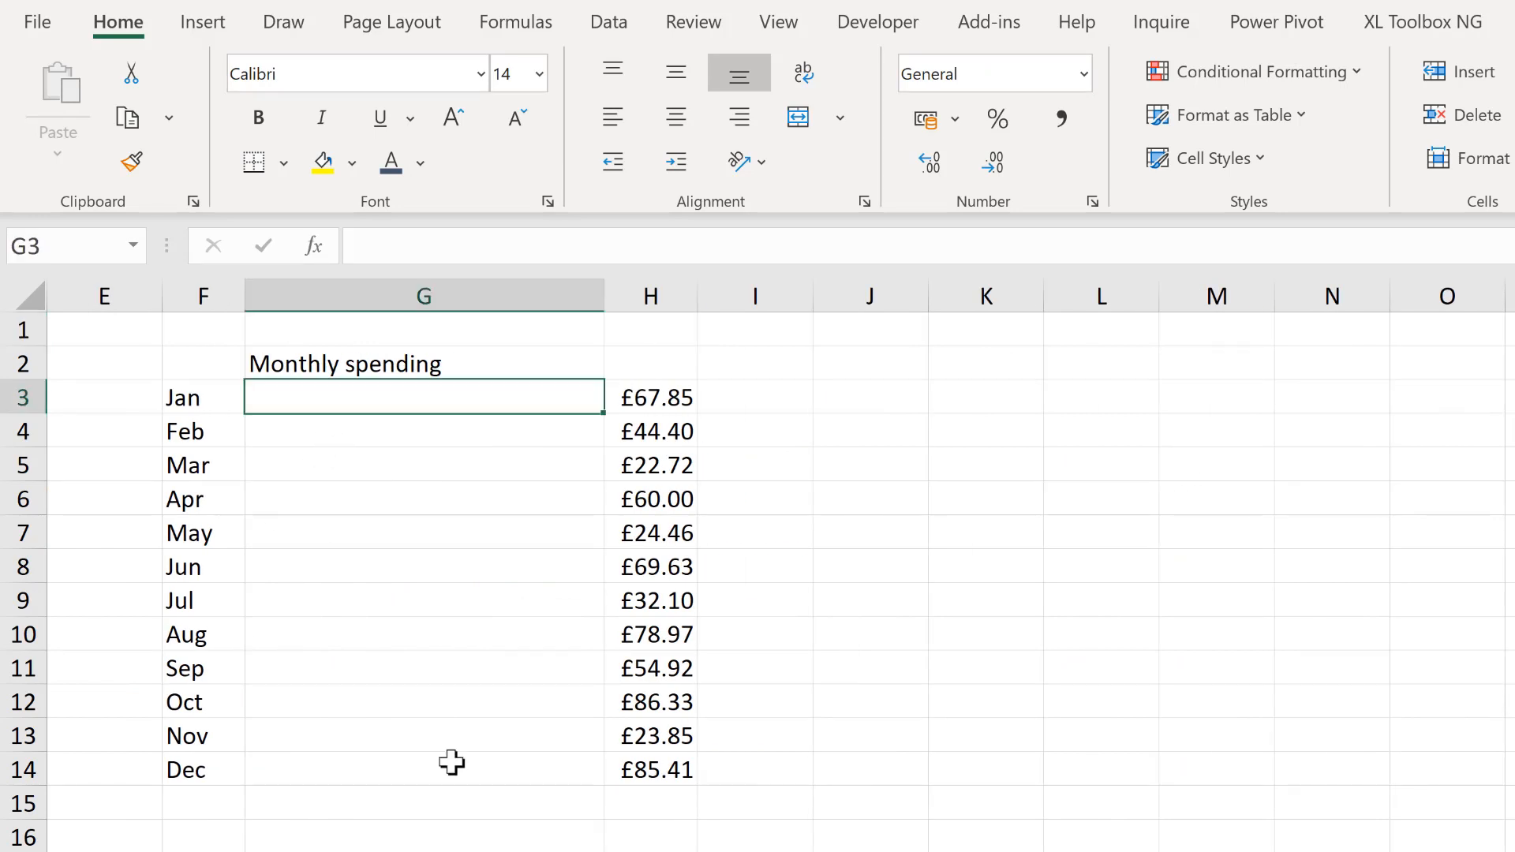
text(=rept)
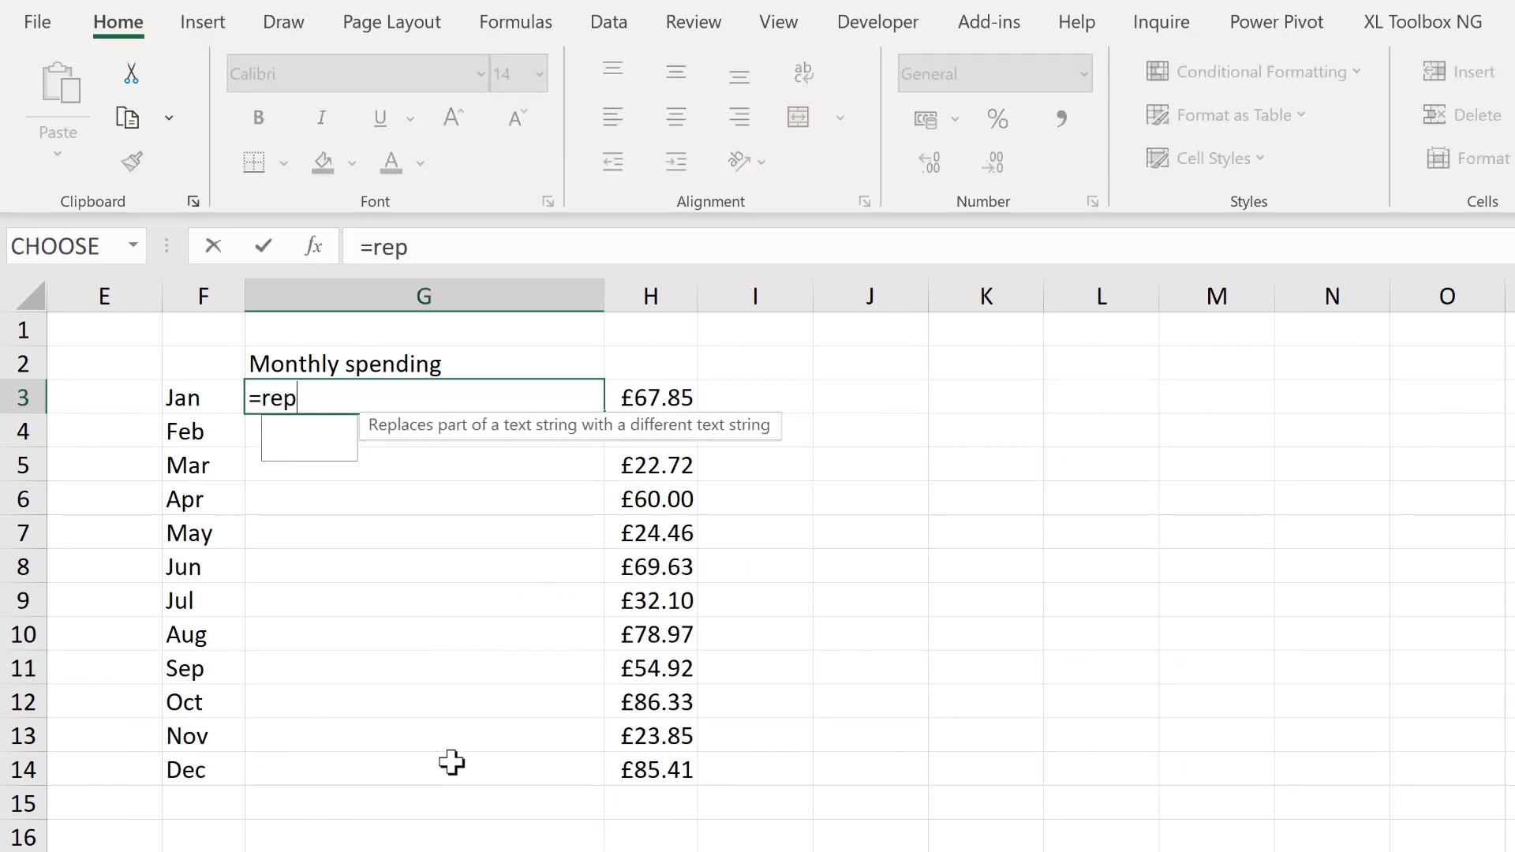
key(Tab)
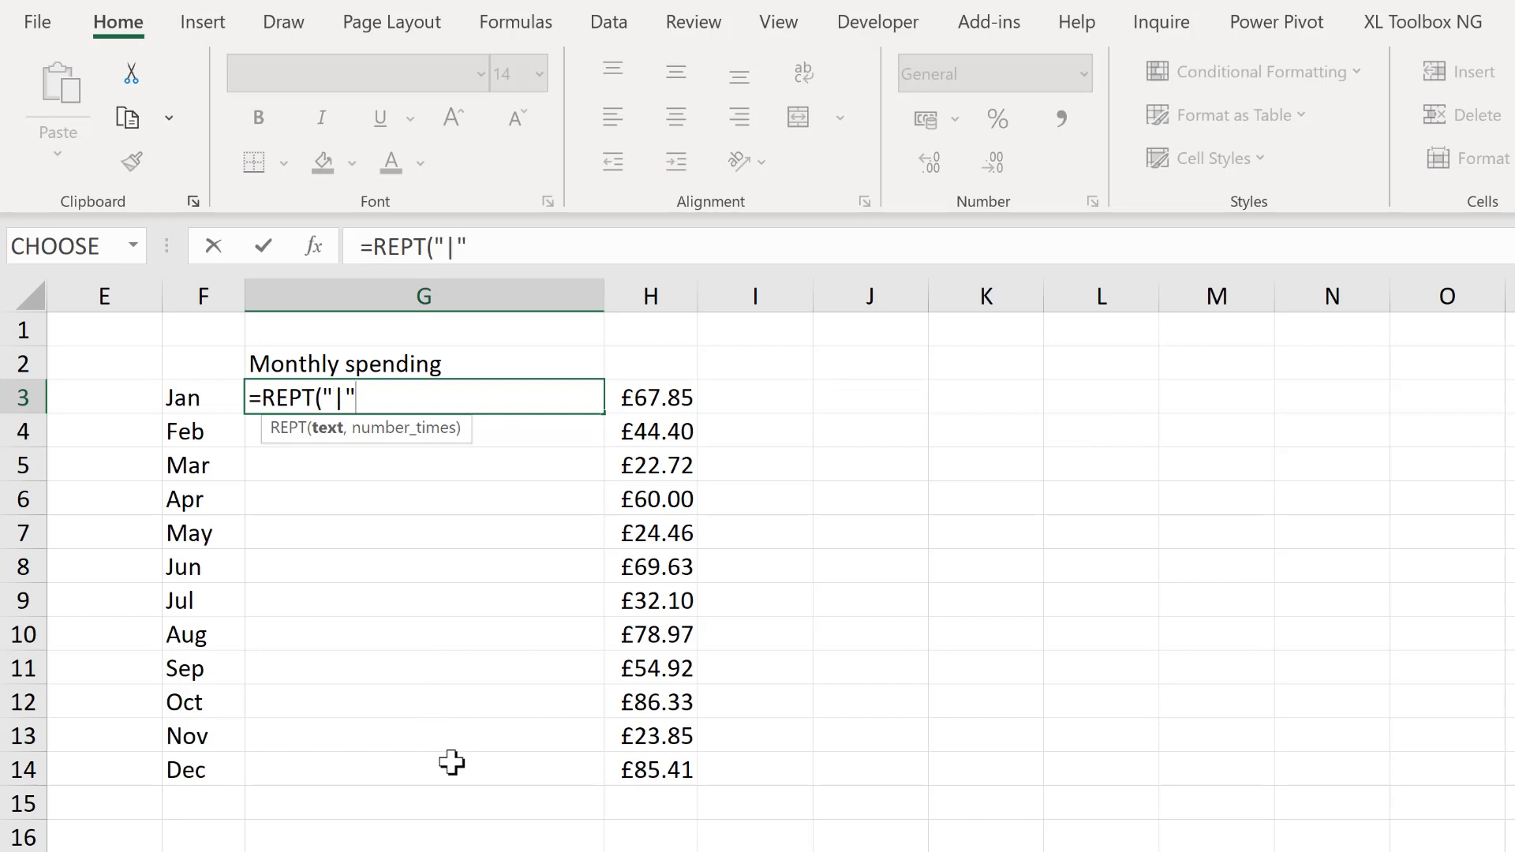
text("|",)
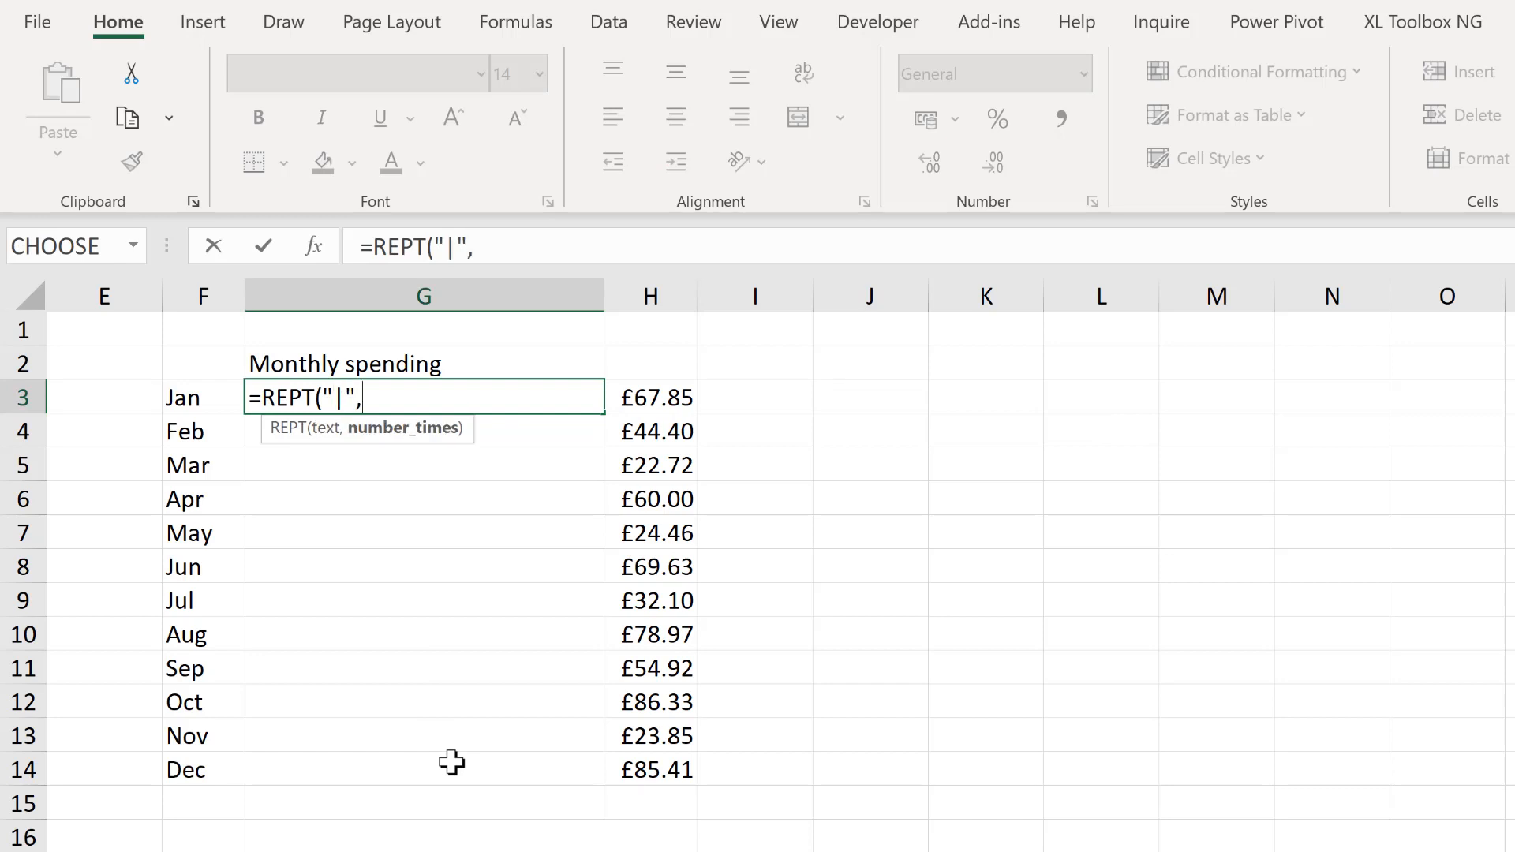
click(670, 398)
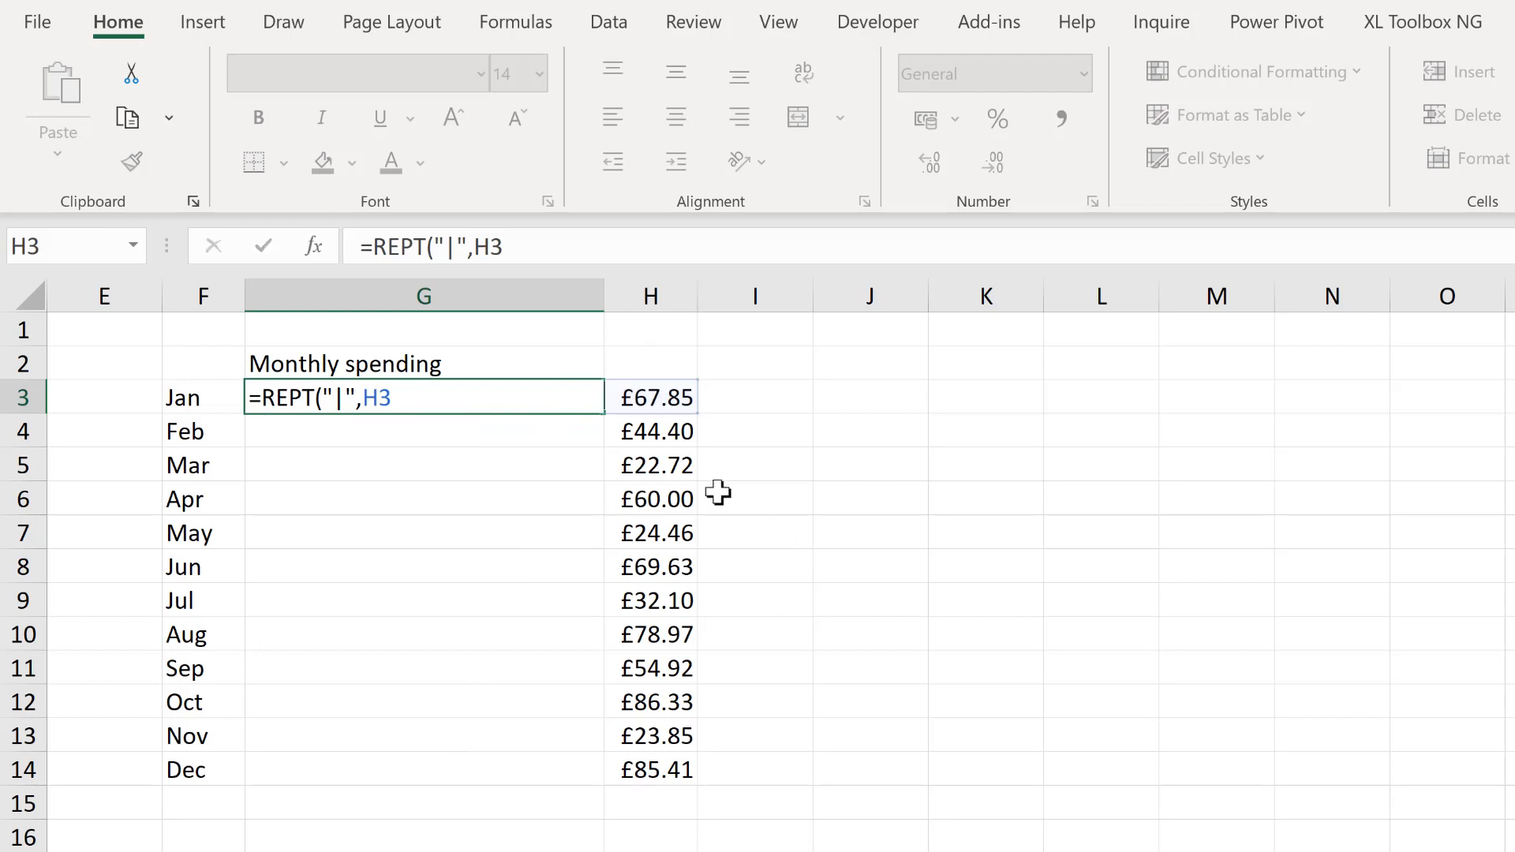
key(Return)
click(583, 395)
double_click(602, 423)
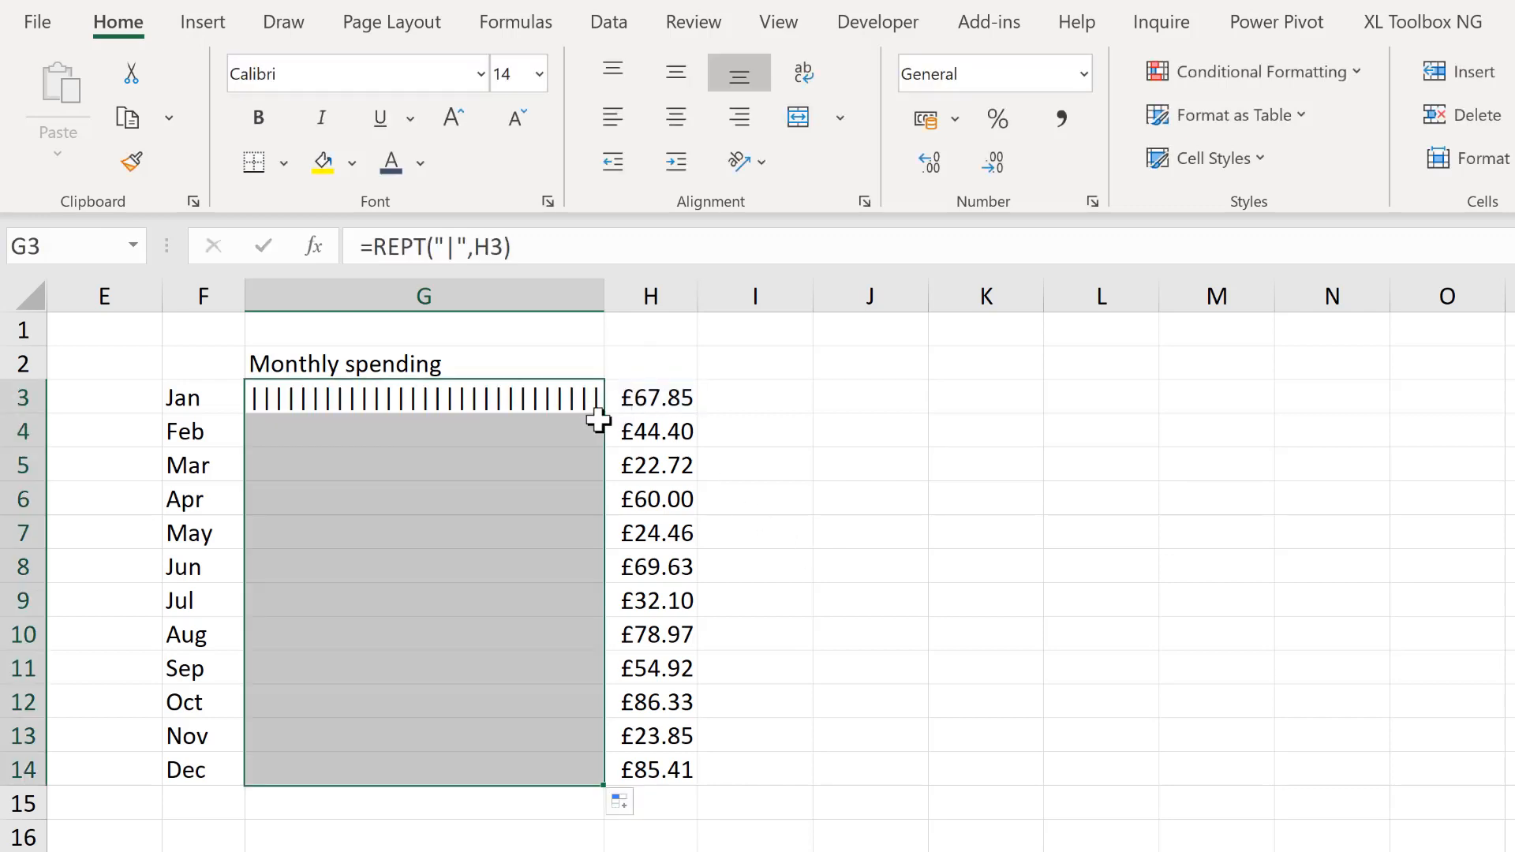
Set the font of the monthly spending bars in G3:G14 to Playbill and increase their font size to 16
click(321, 74)
text(Playbill)
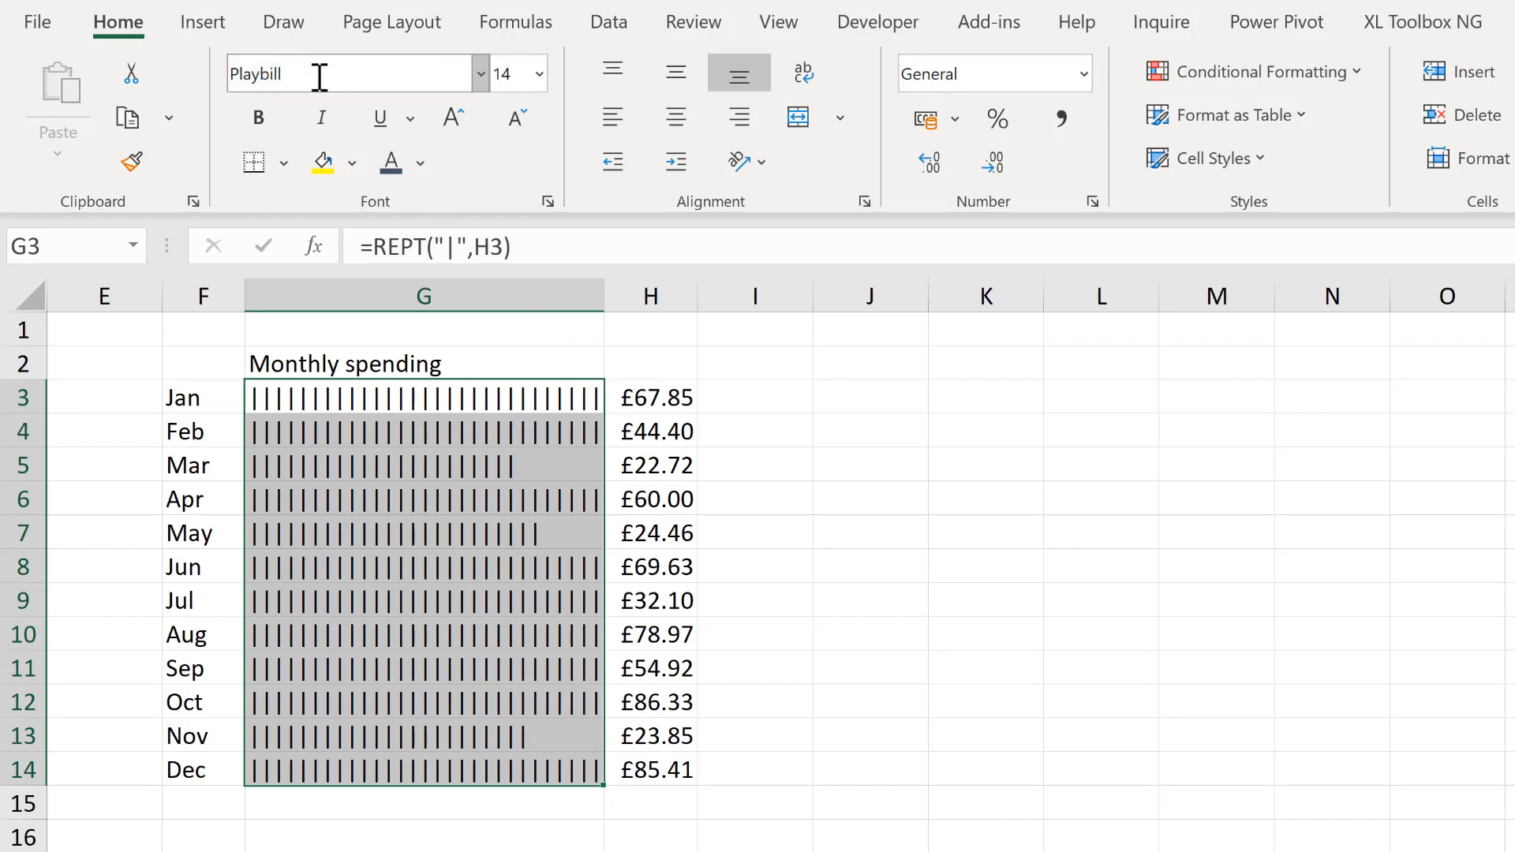
key(Return)
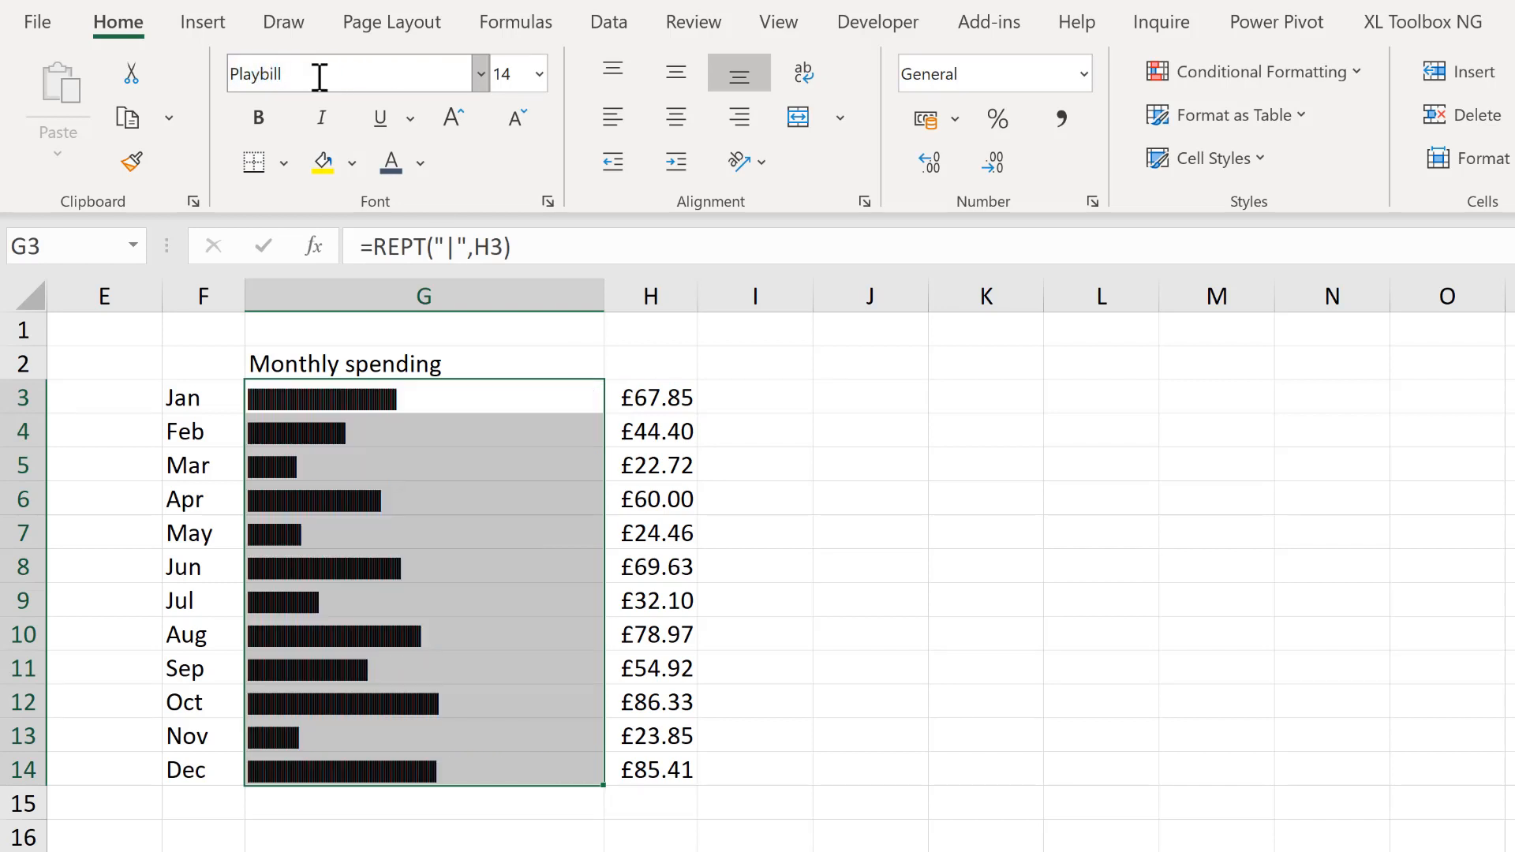
click(477, 430)
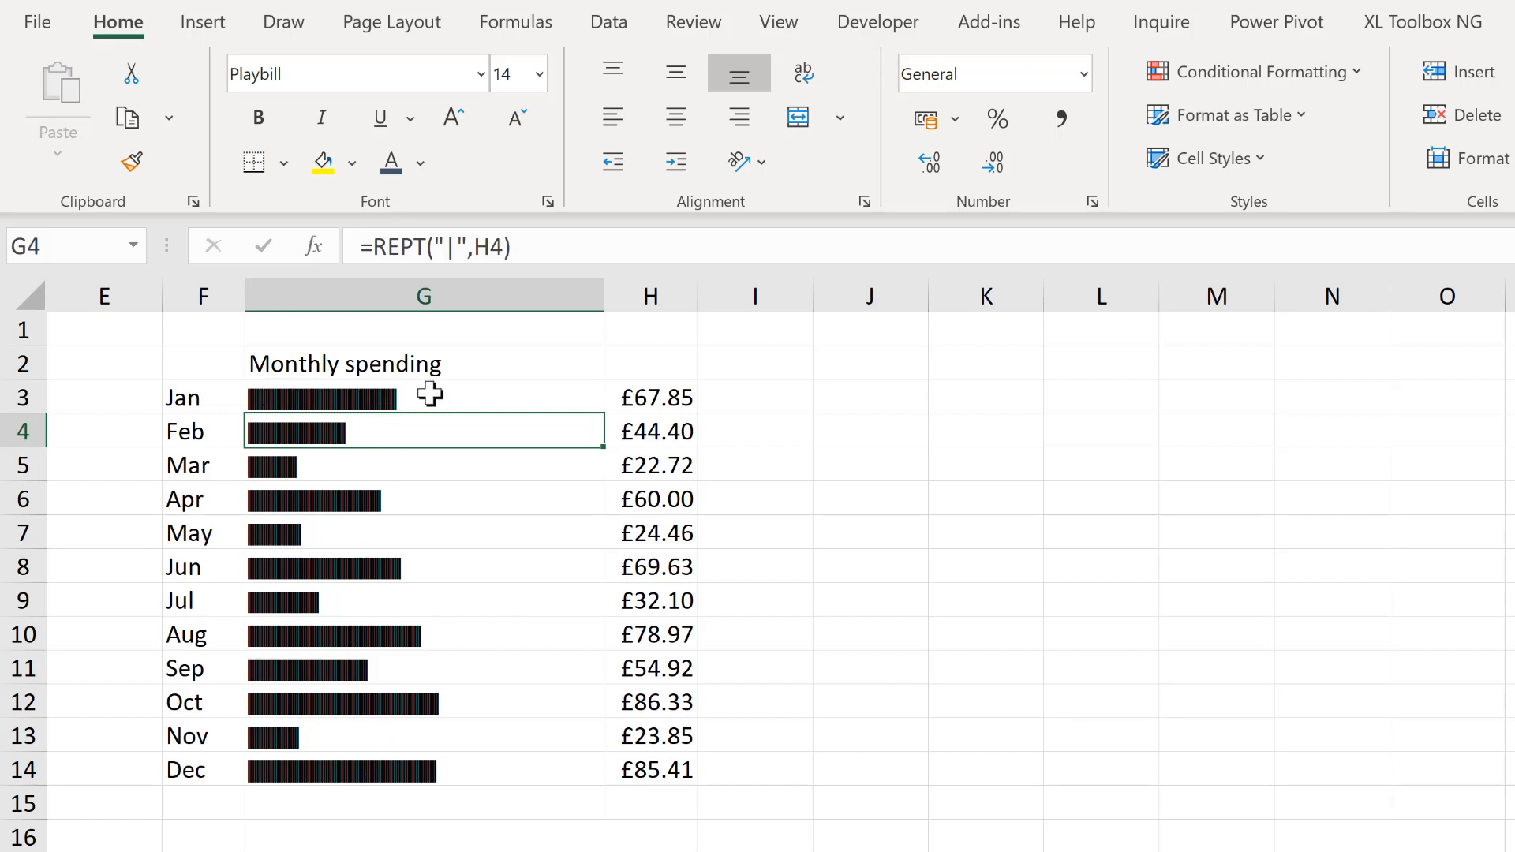
drag(430, 394, 442, 774)
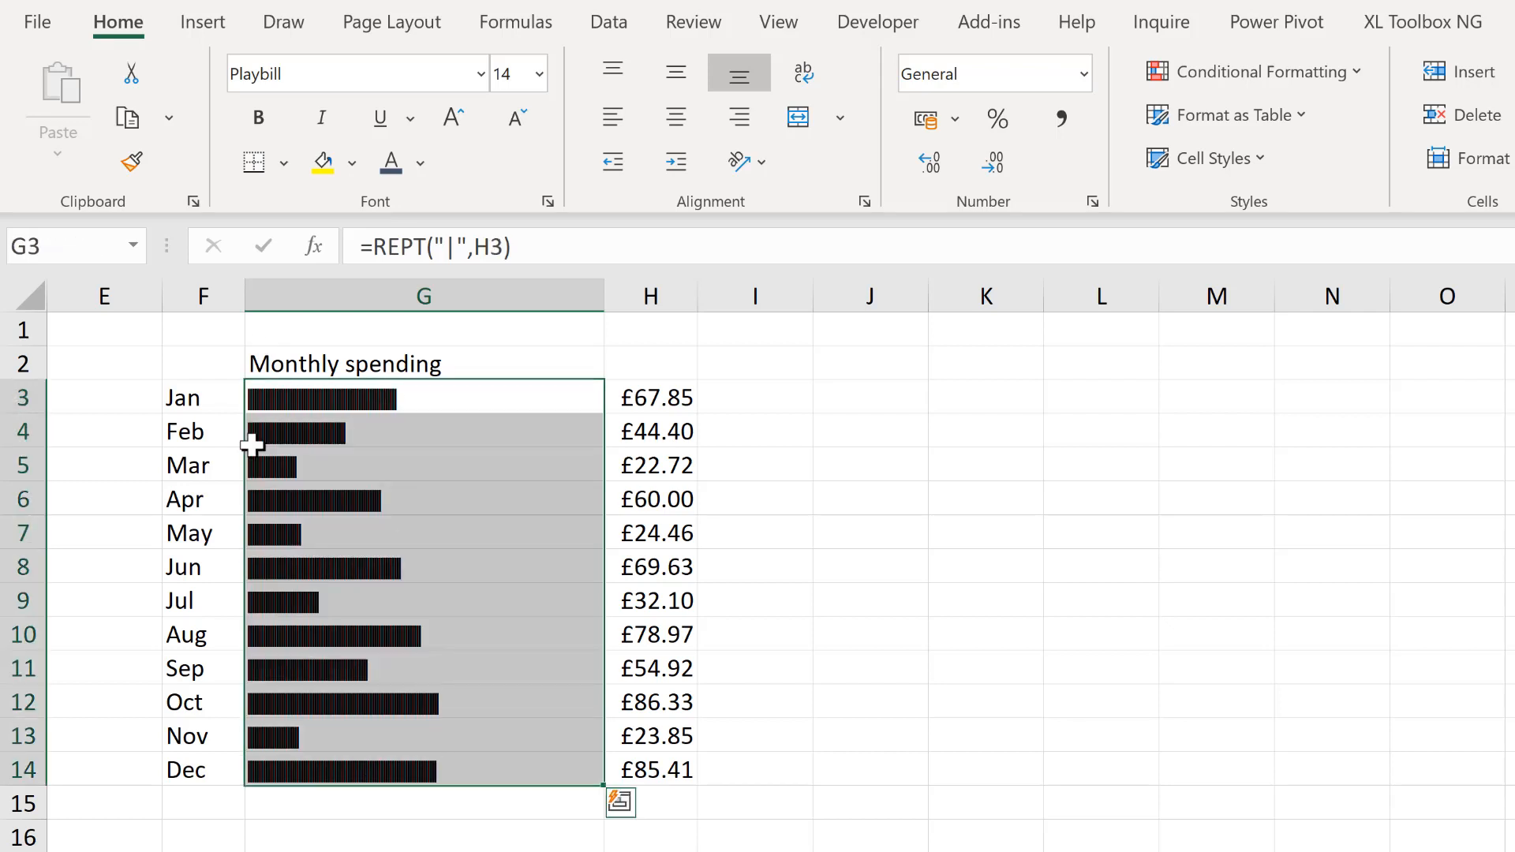
click(453, 120)
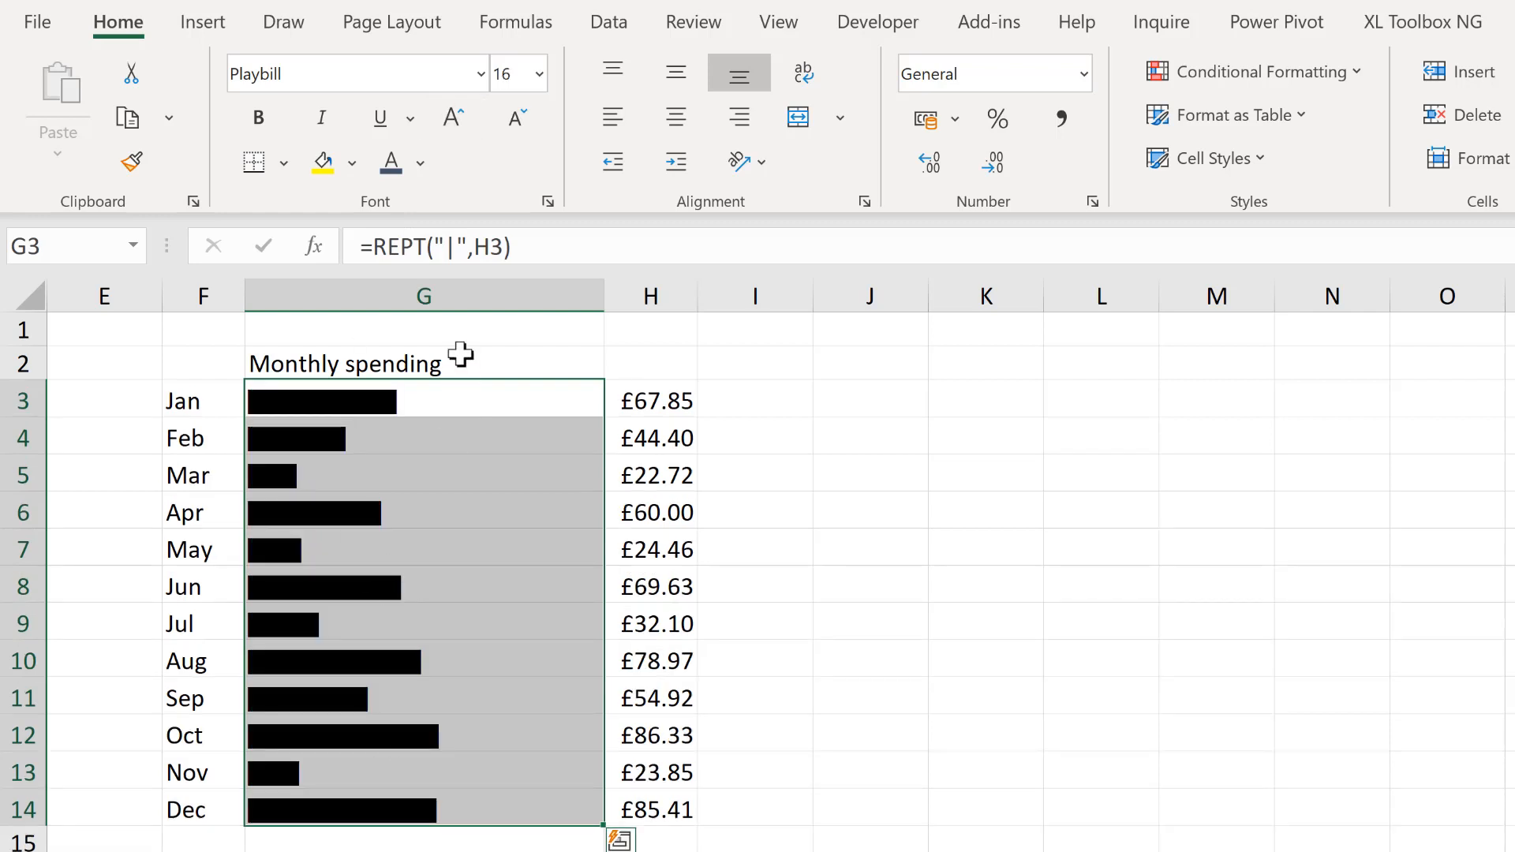
Append the January amount to the bar in G3 so the formula reads =REPT("|",H3)&H3
click(450, 397)
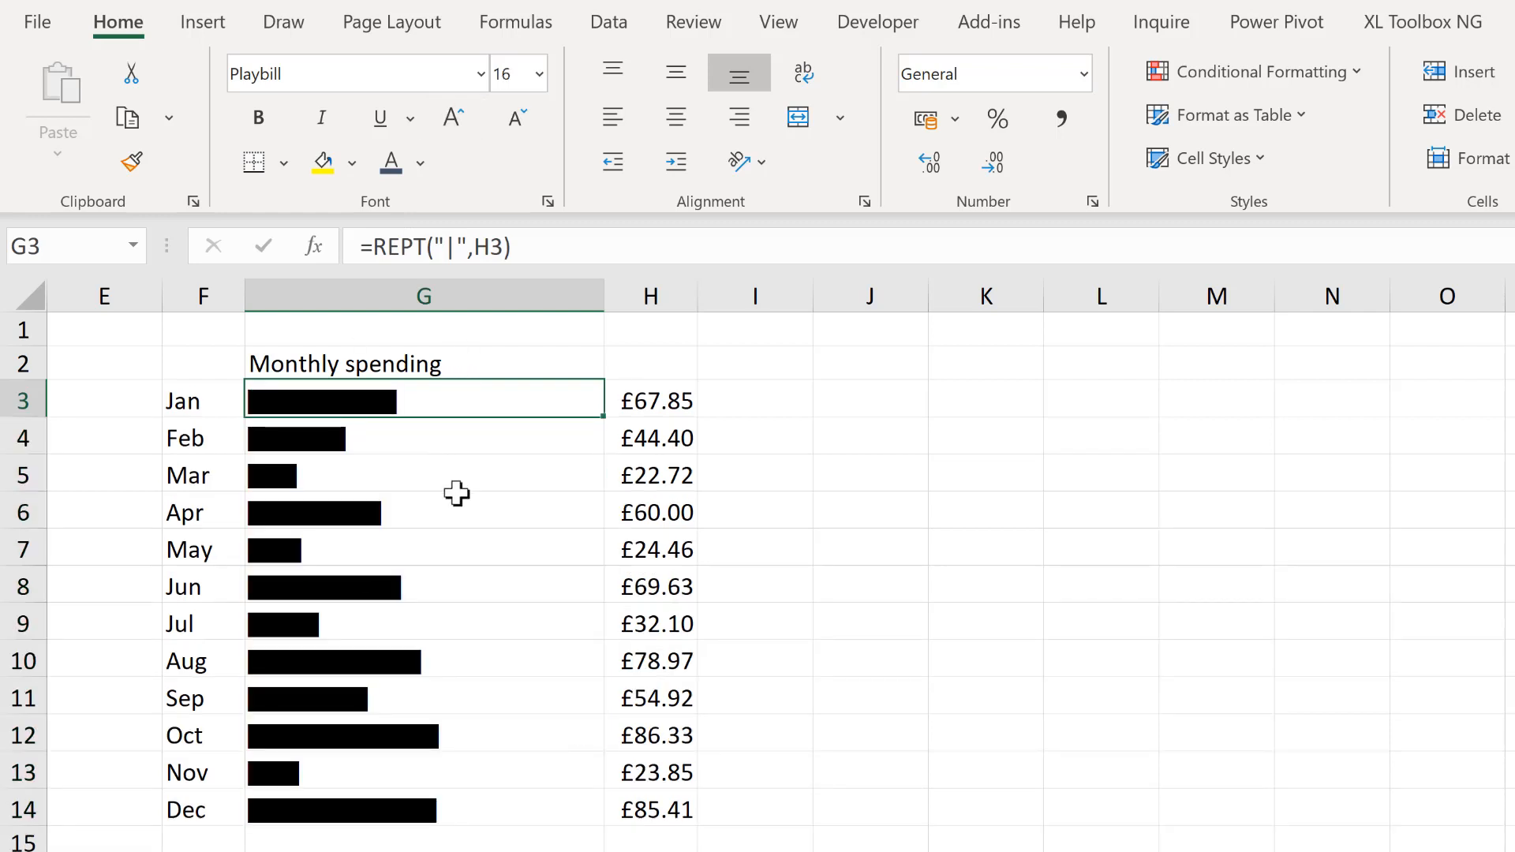
click(548, 246)
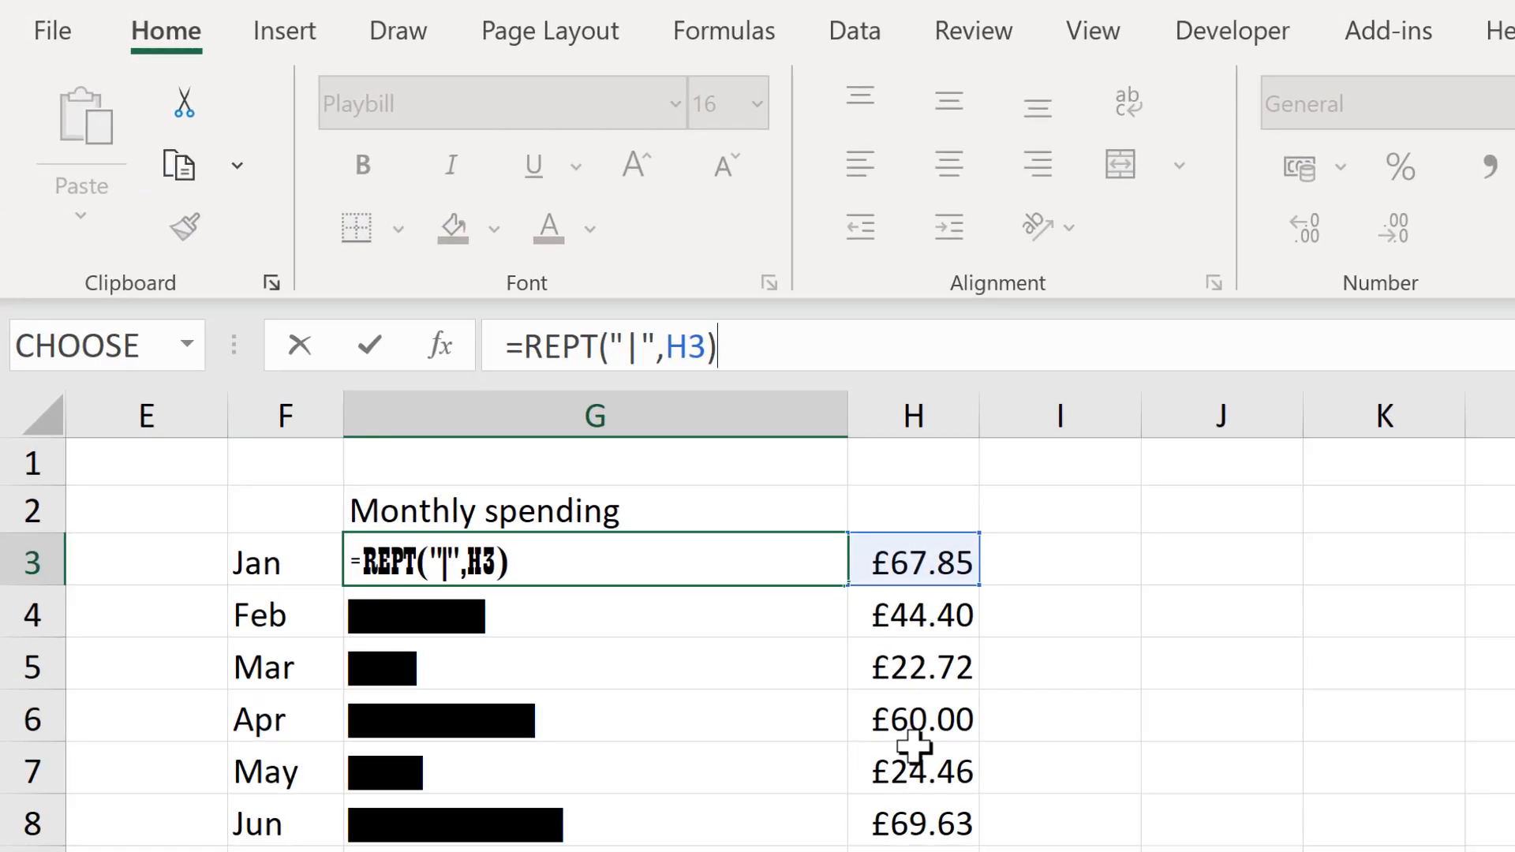
text(&)
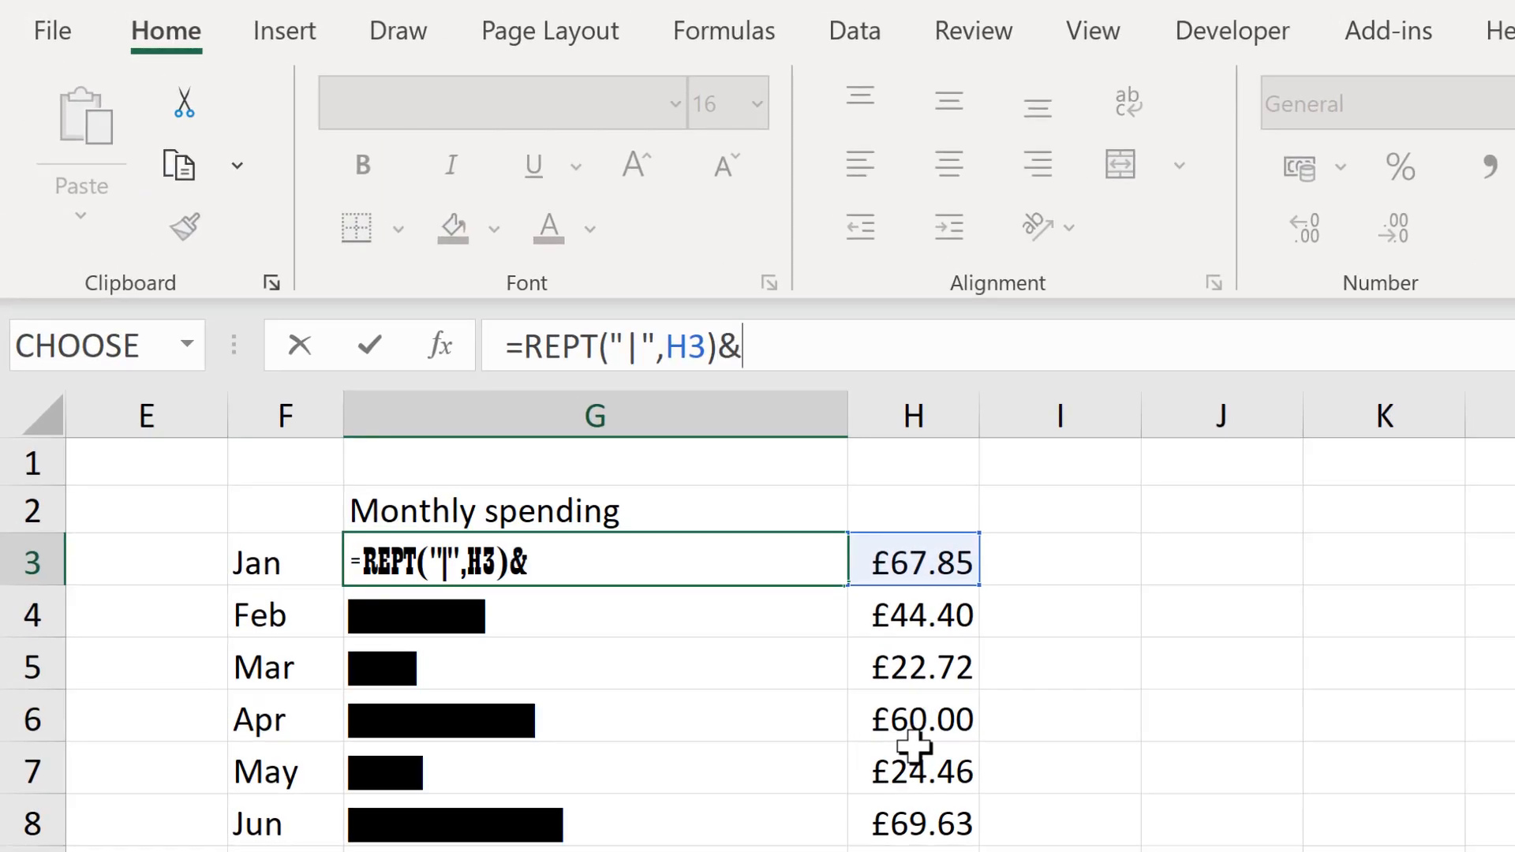
click(892, 553)
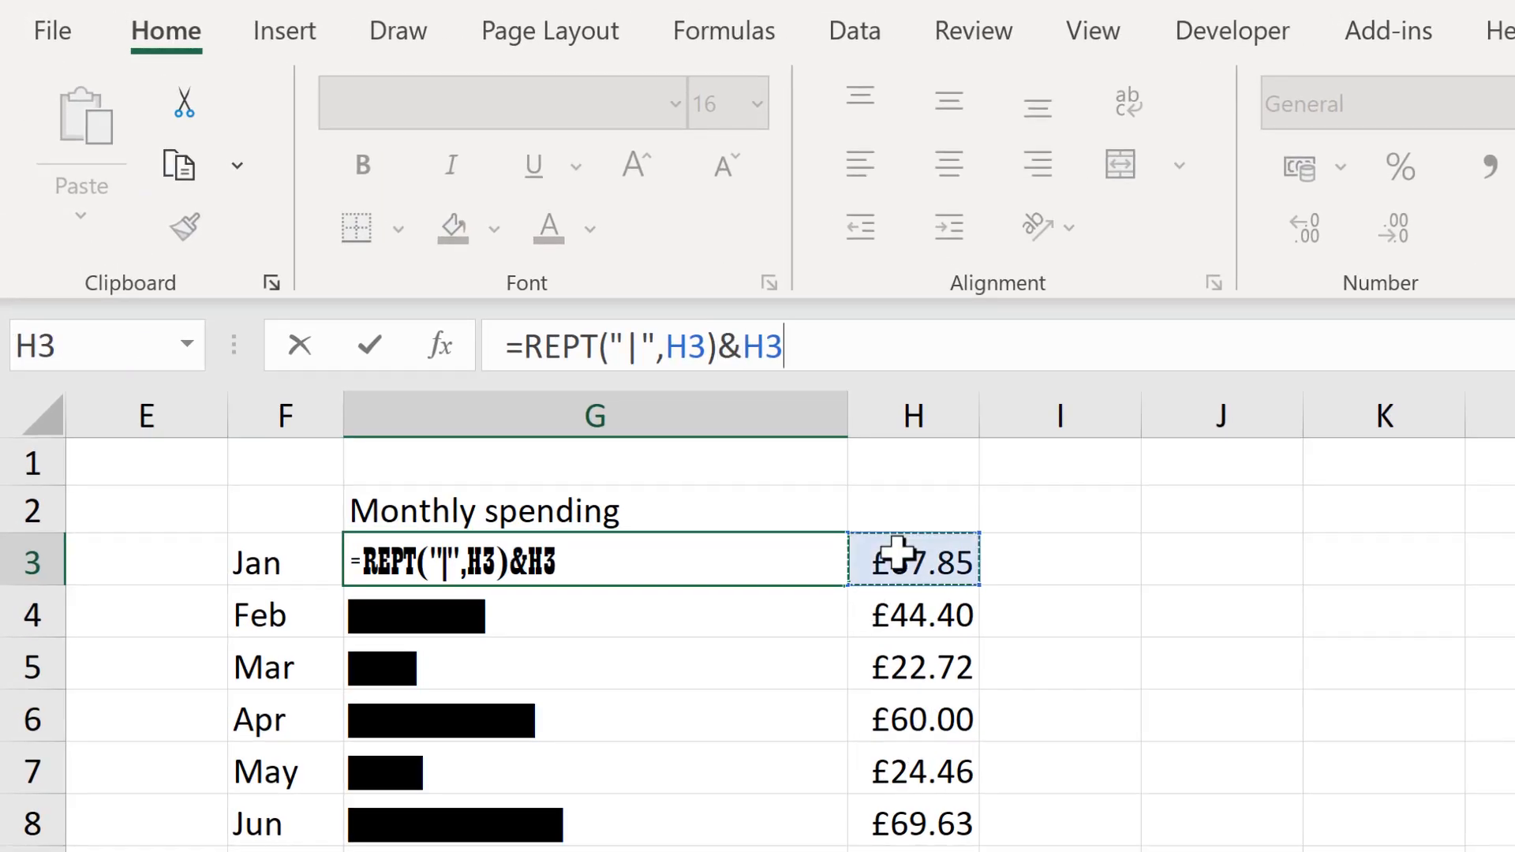
key(Return)
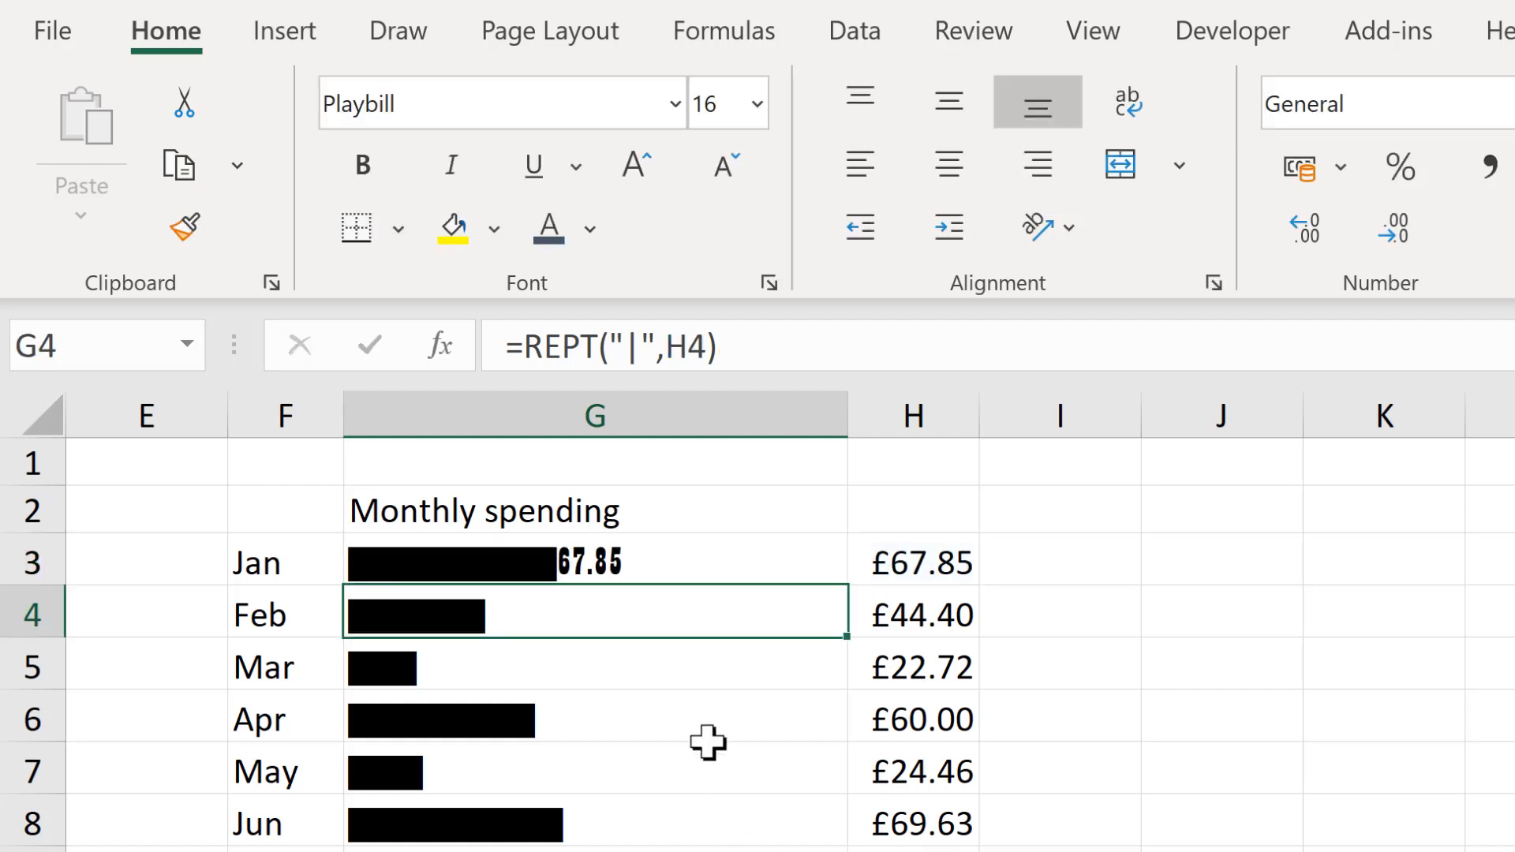
Wrap the appended H3 in a TEXT function so G3 contains =REPT("|",H3)&TEXT(H3,"£#")
click(663, 564)
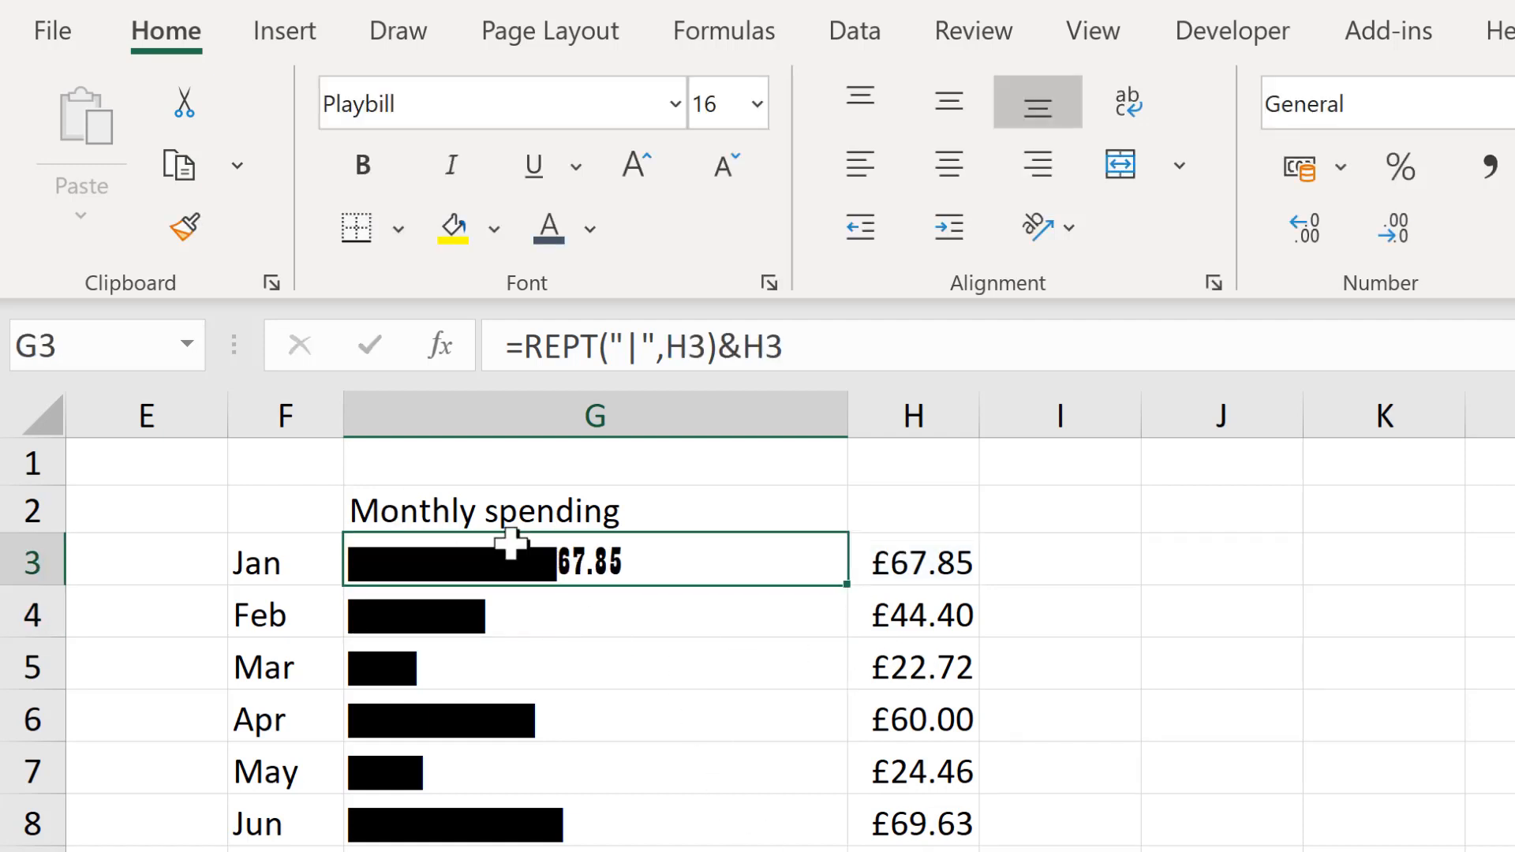
click(739, 348)
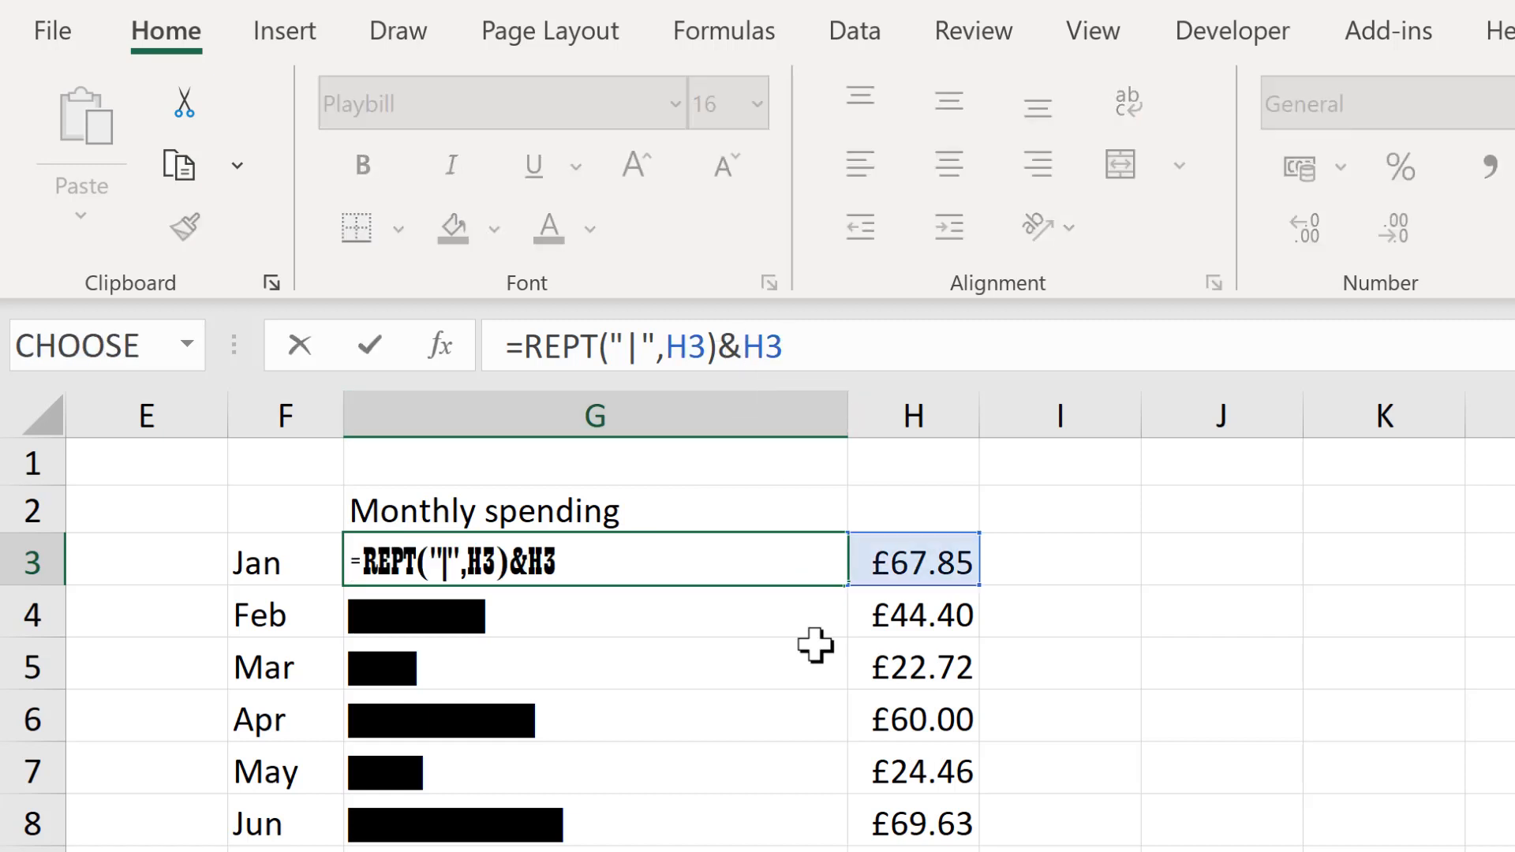
text(T)
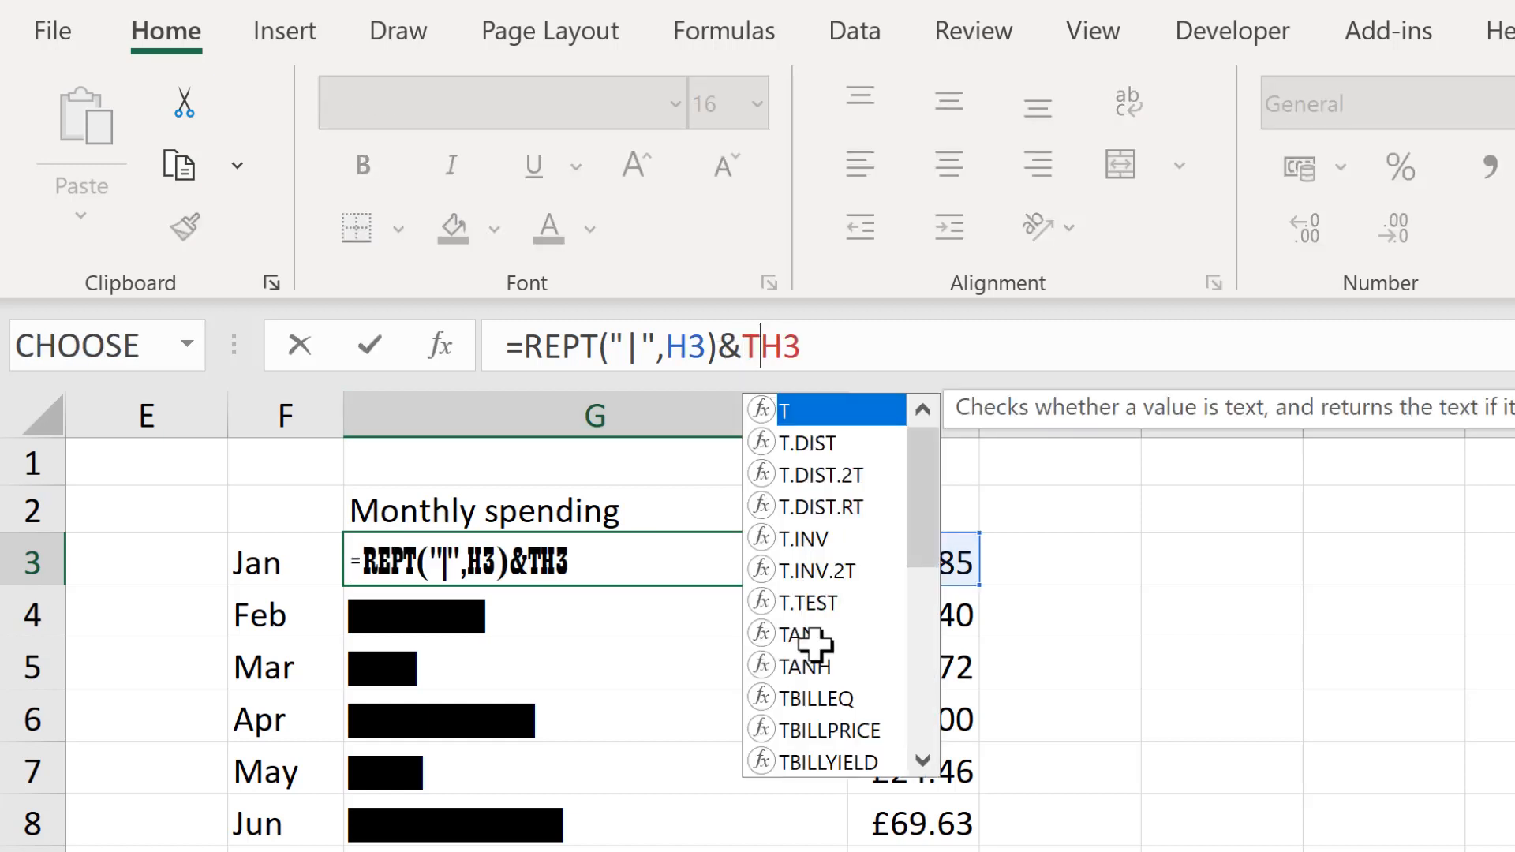
text(EXT)
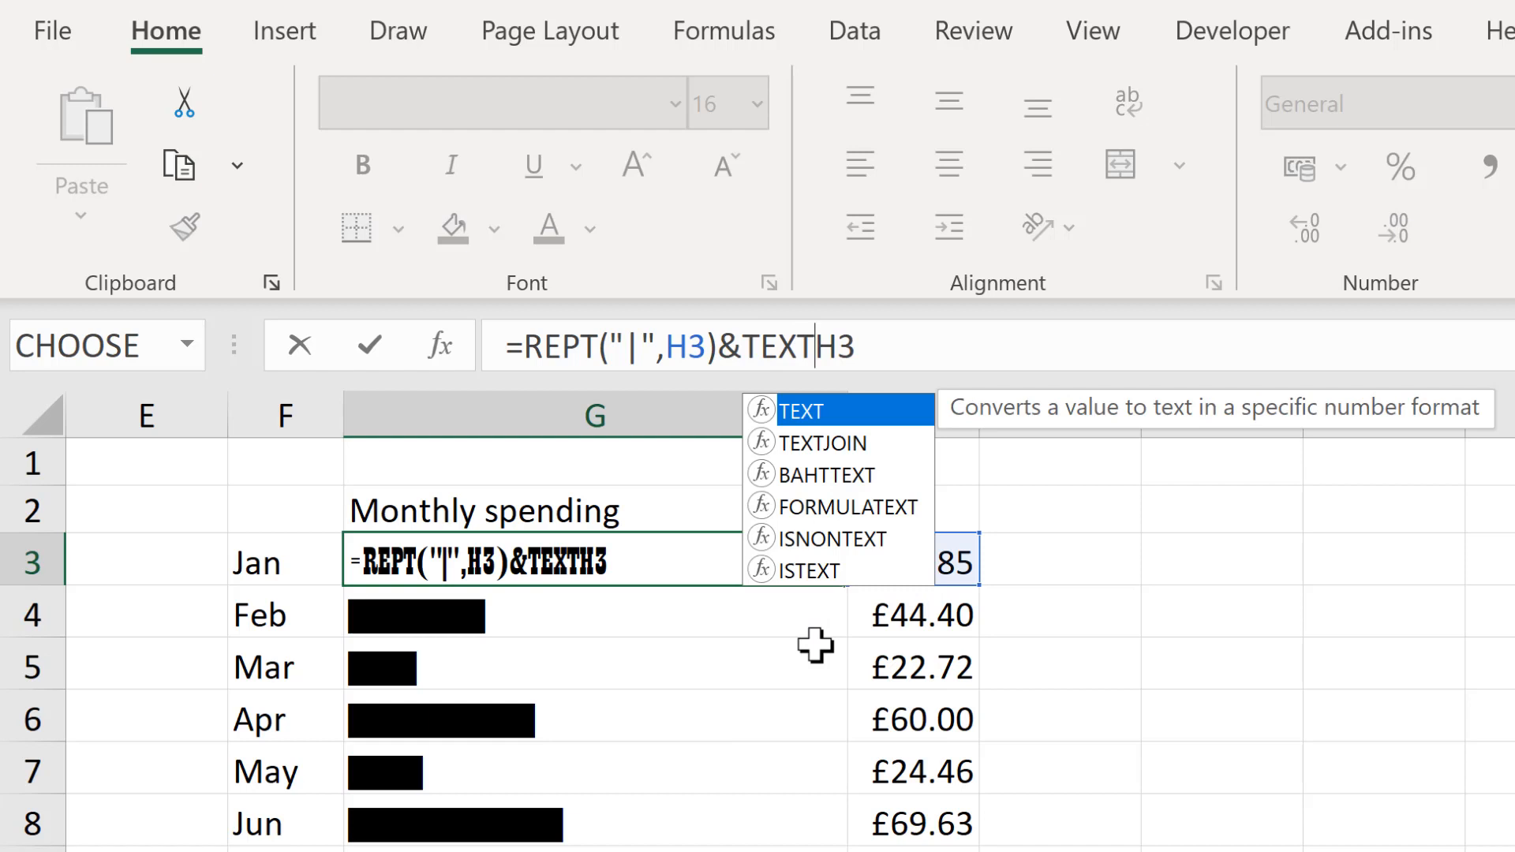
text(()
click(966, 347)
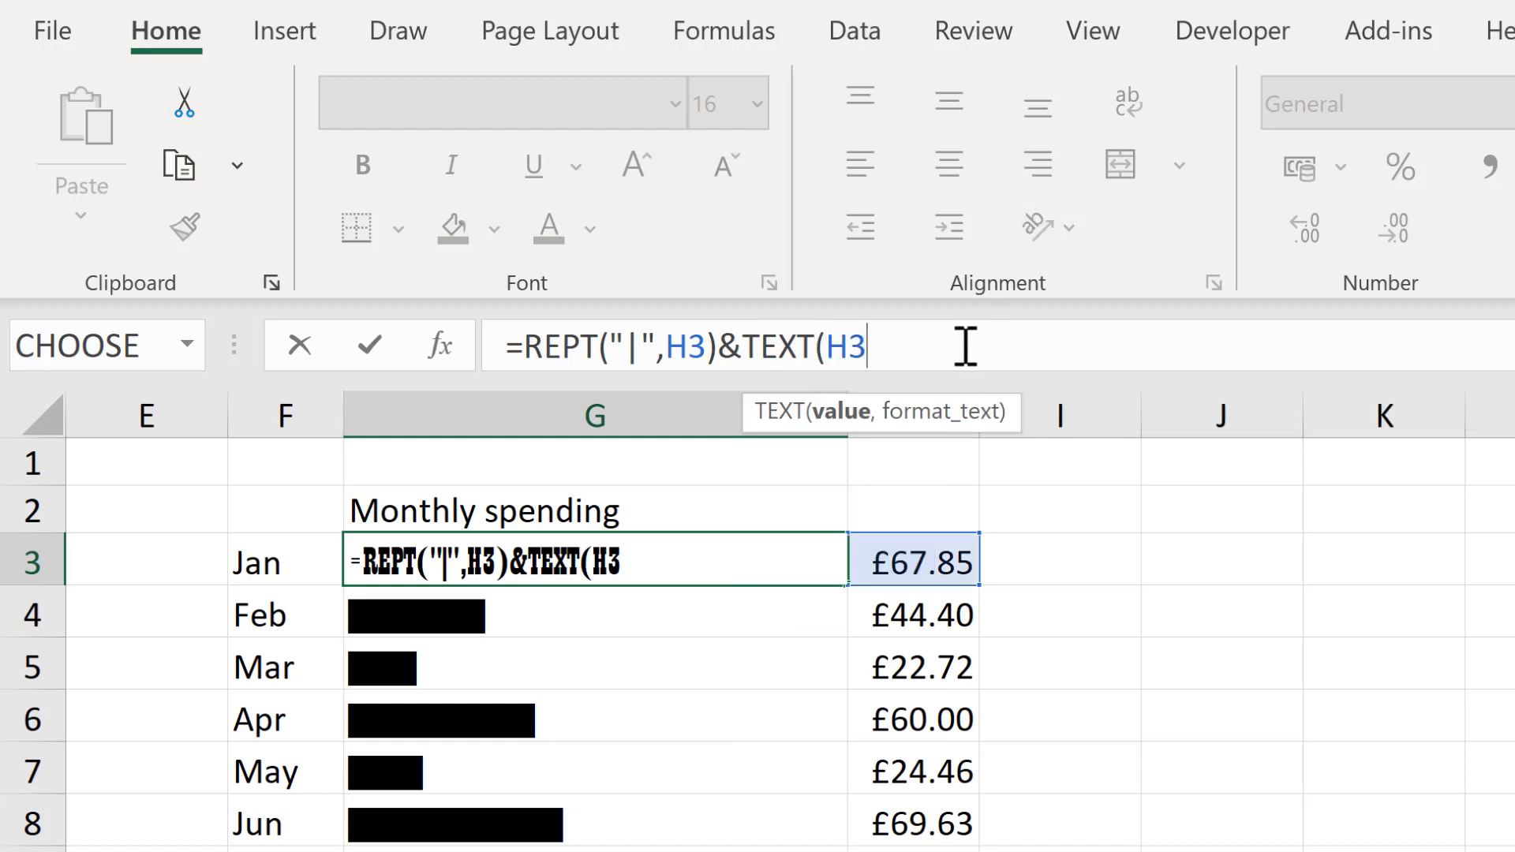
text(,)
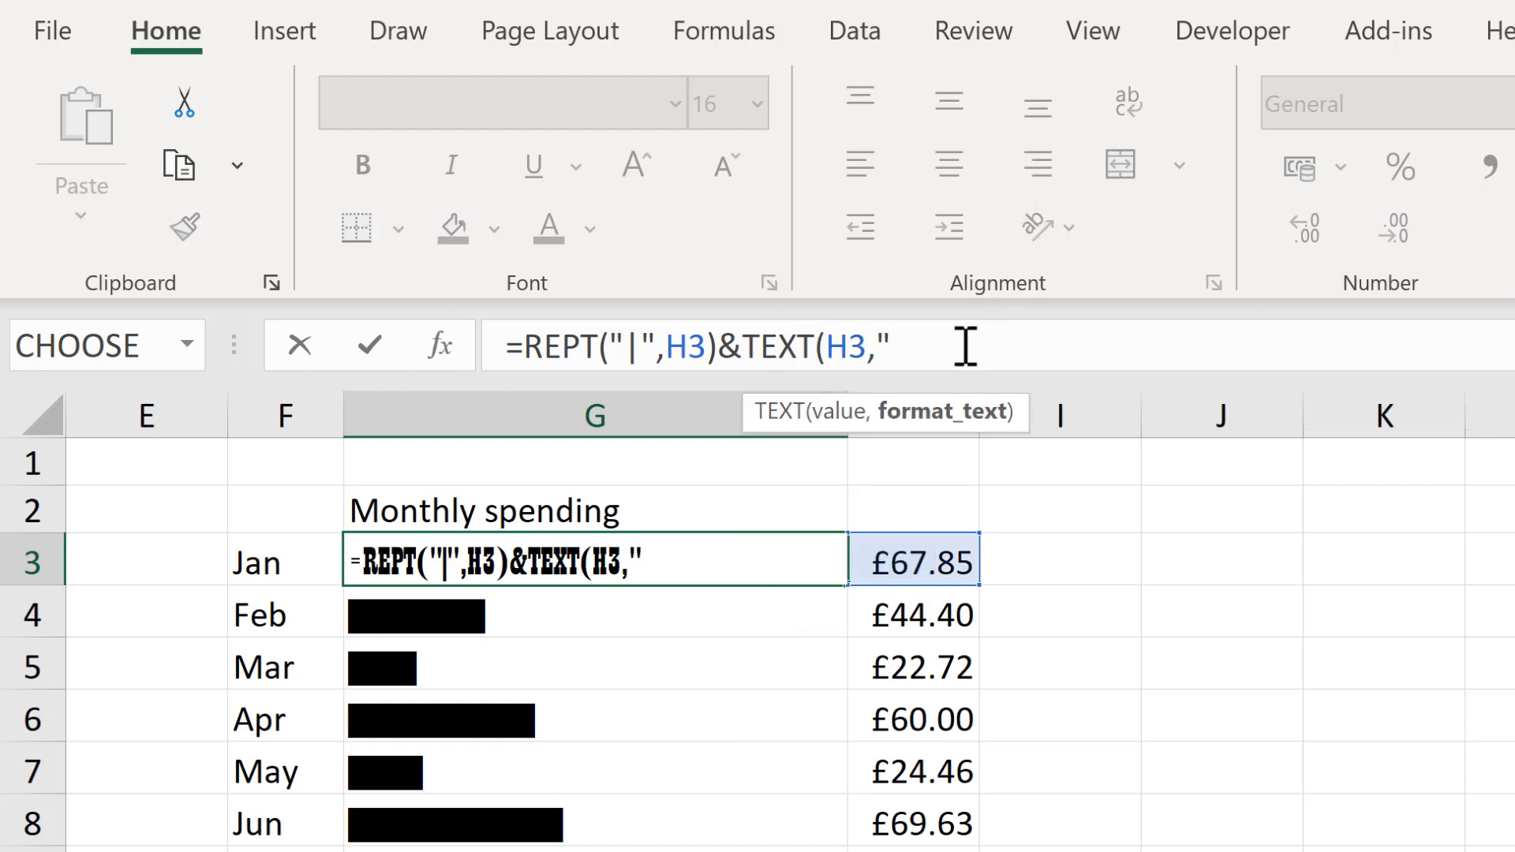
text("£)
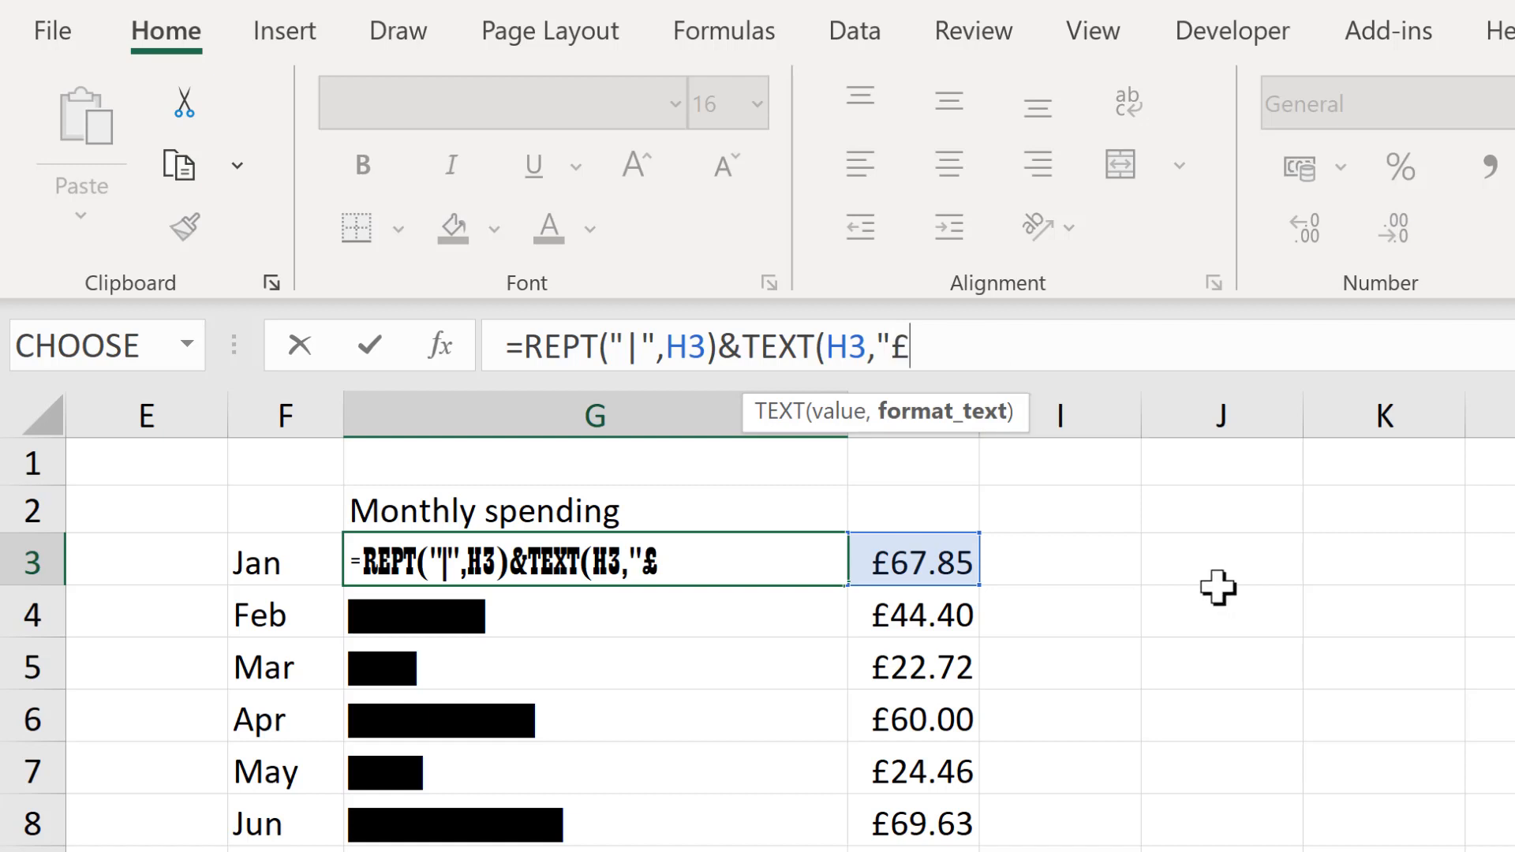
text(#"))
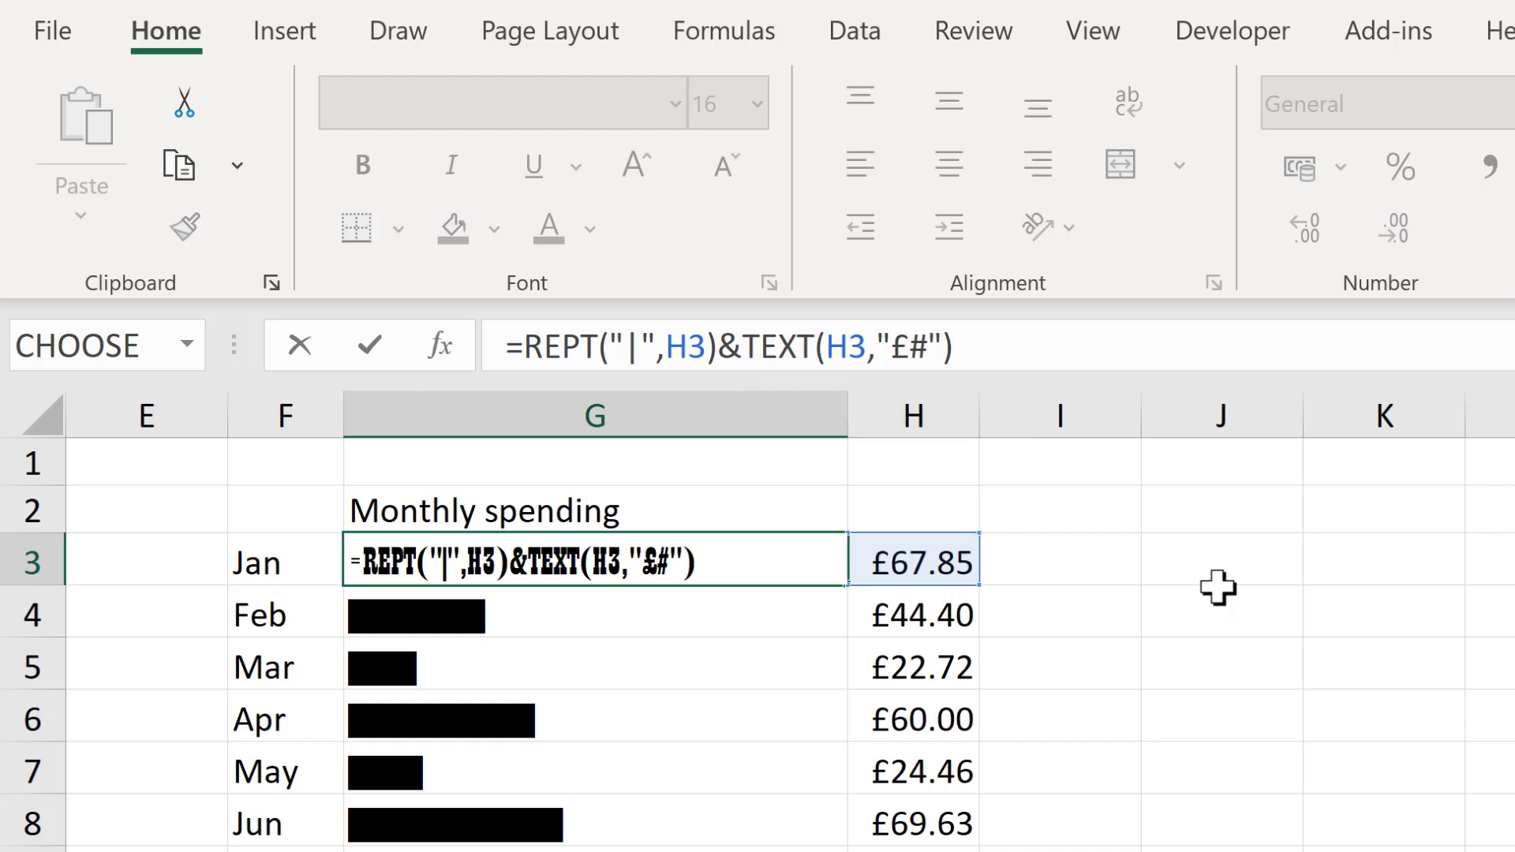
key(Return)
Add two decimal places to the TEXT format in G3, making it "£#.00"
click(752, 558)
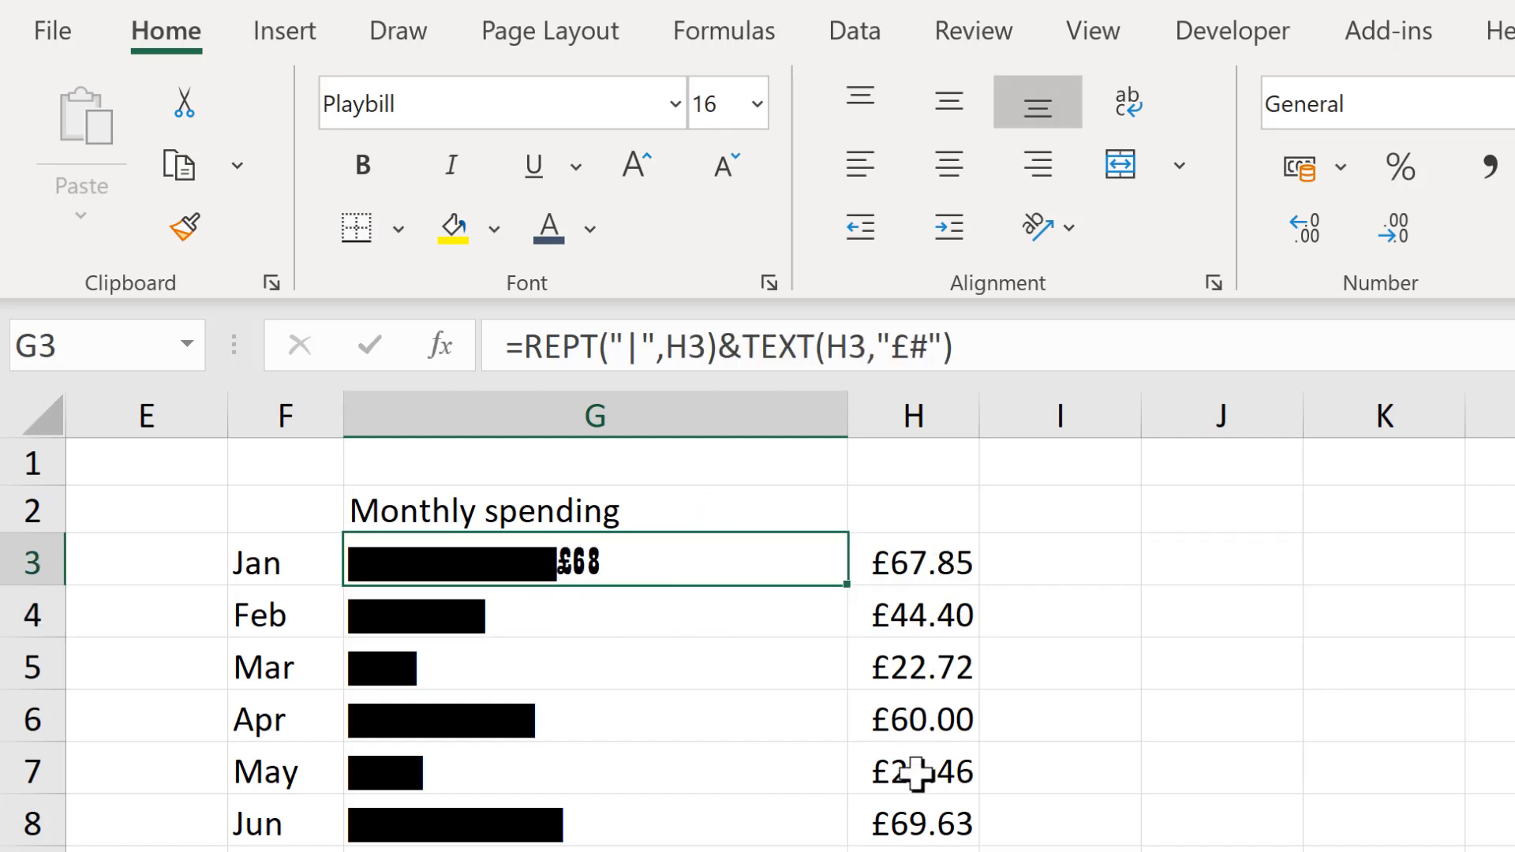
click(931, 347)
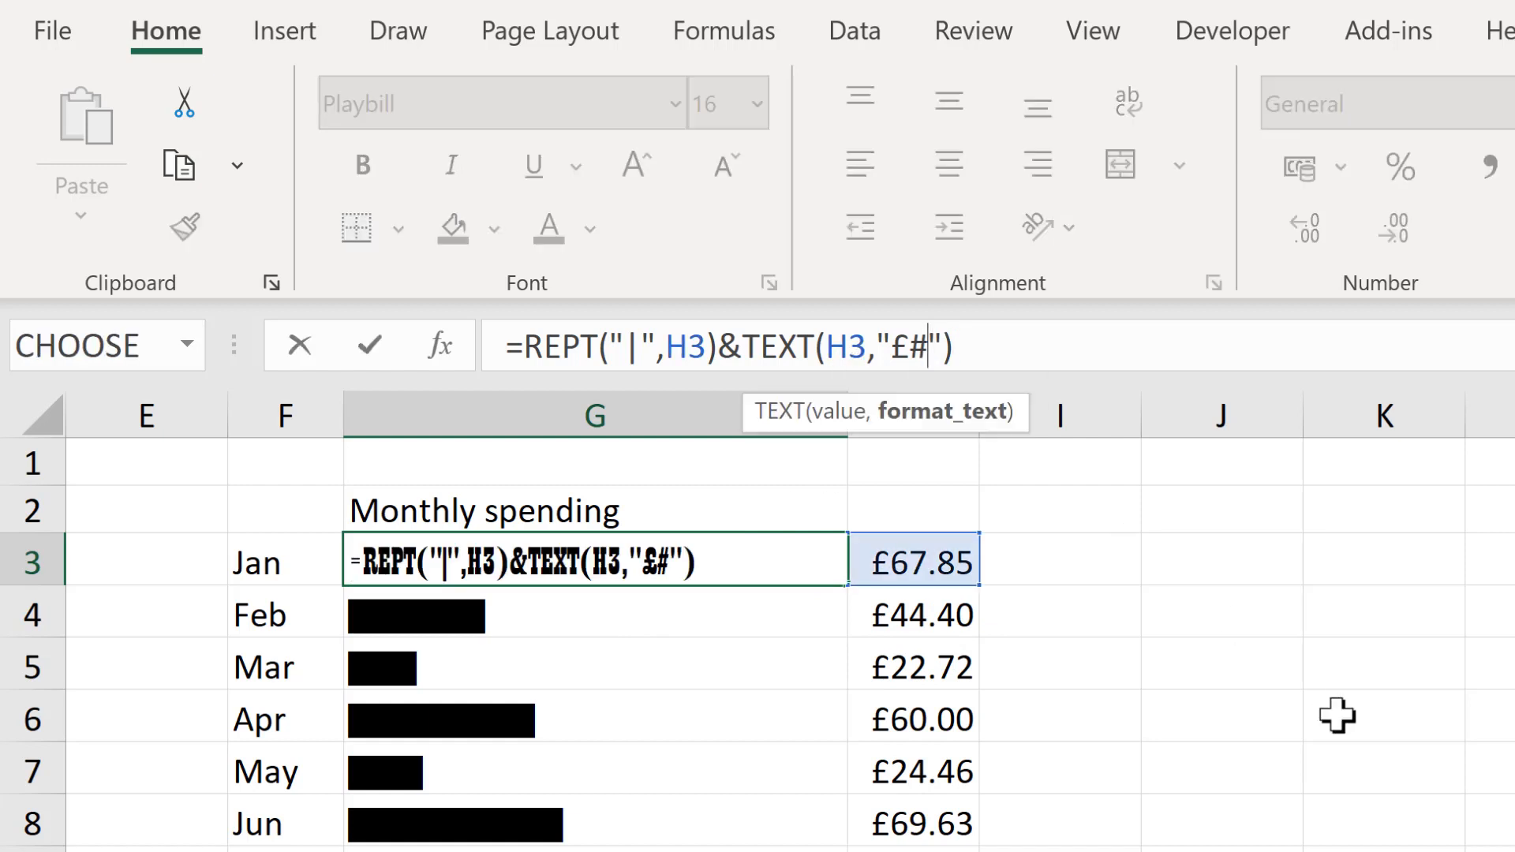
text(.00)
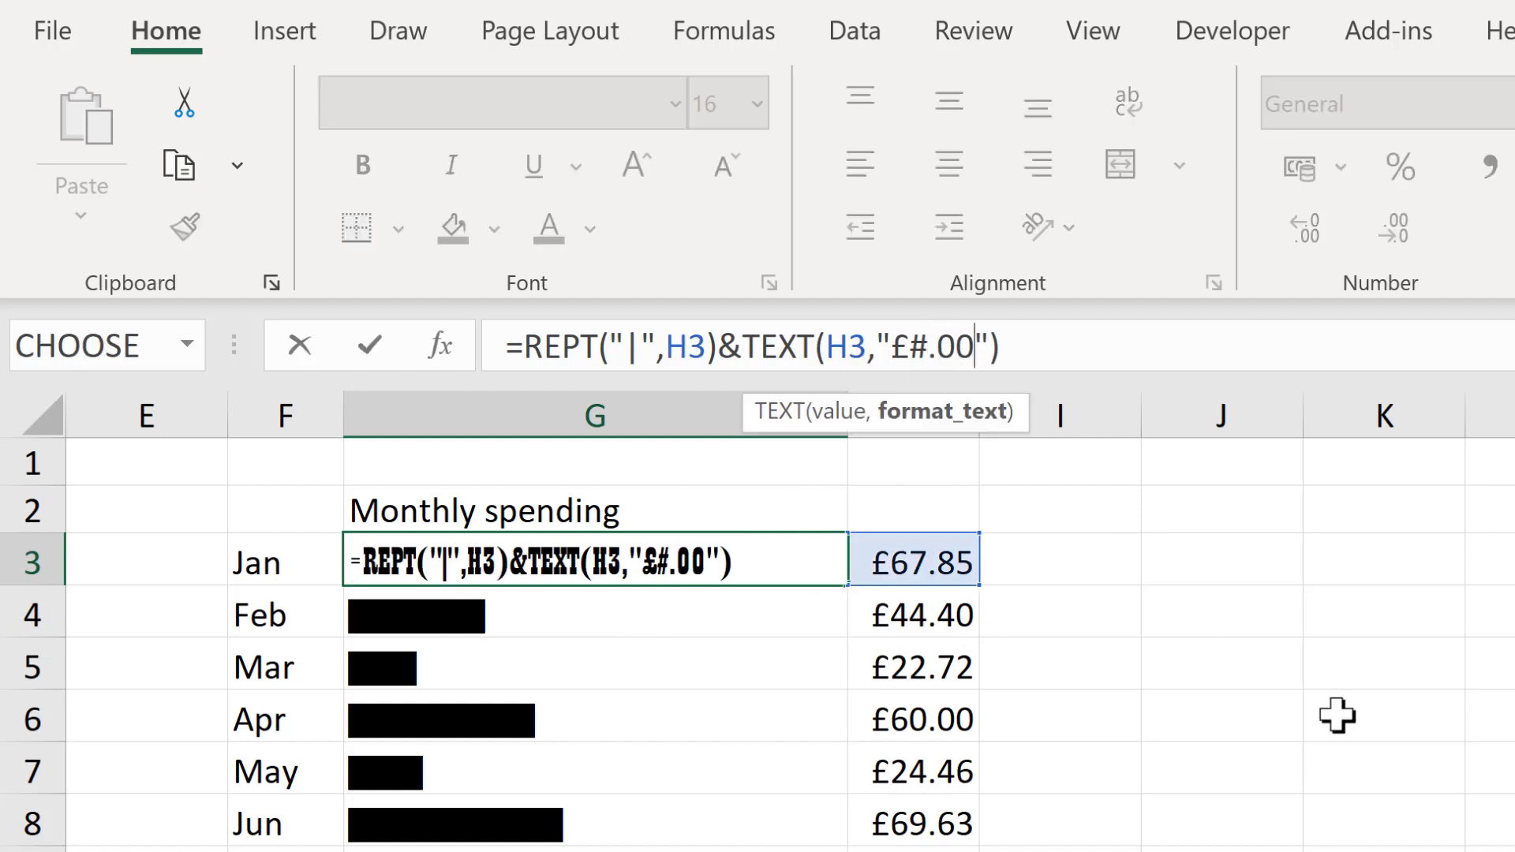
key(Return)
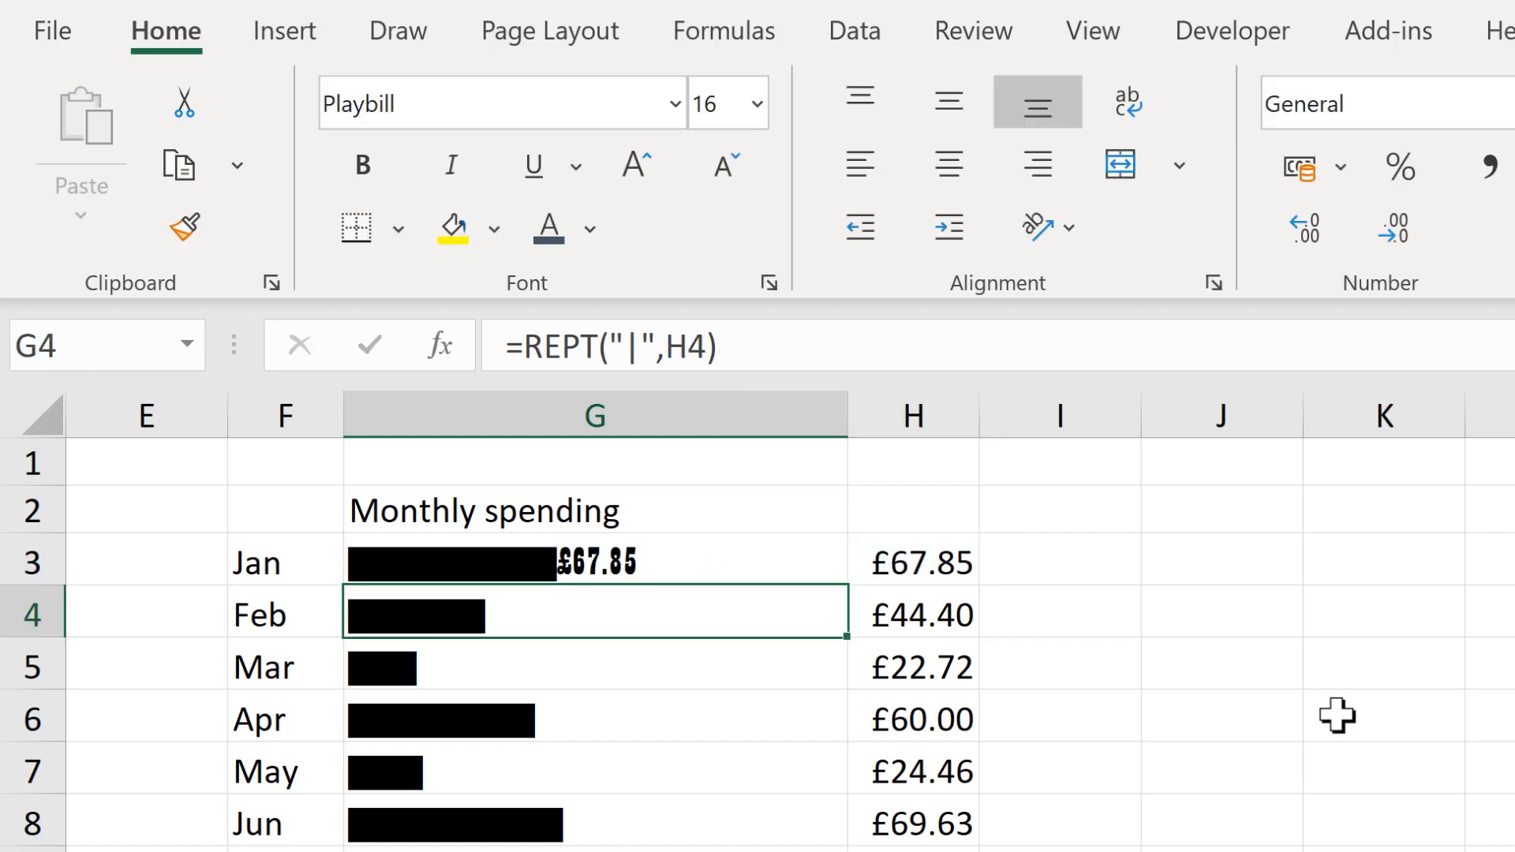
Insert a space before the pound sign in G3's TEXT format, giving " £#.00"
click(696, 559)
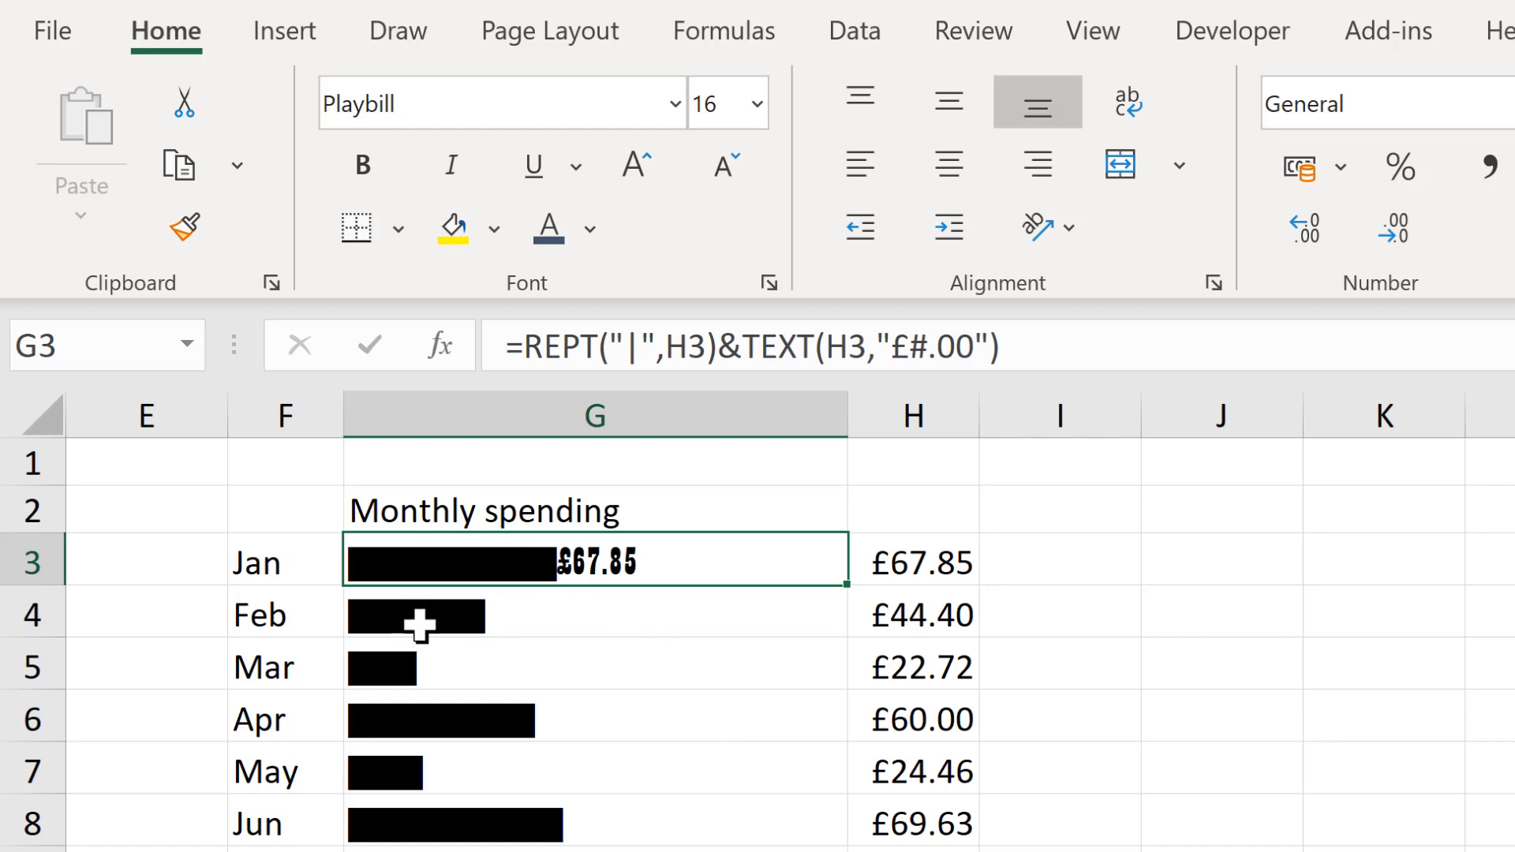
key(Down)
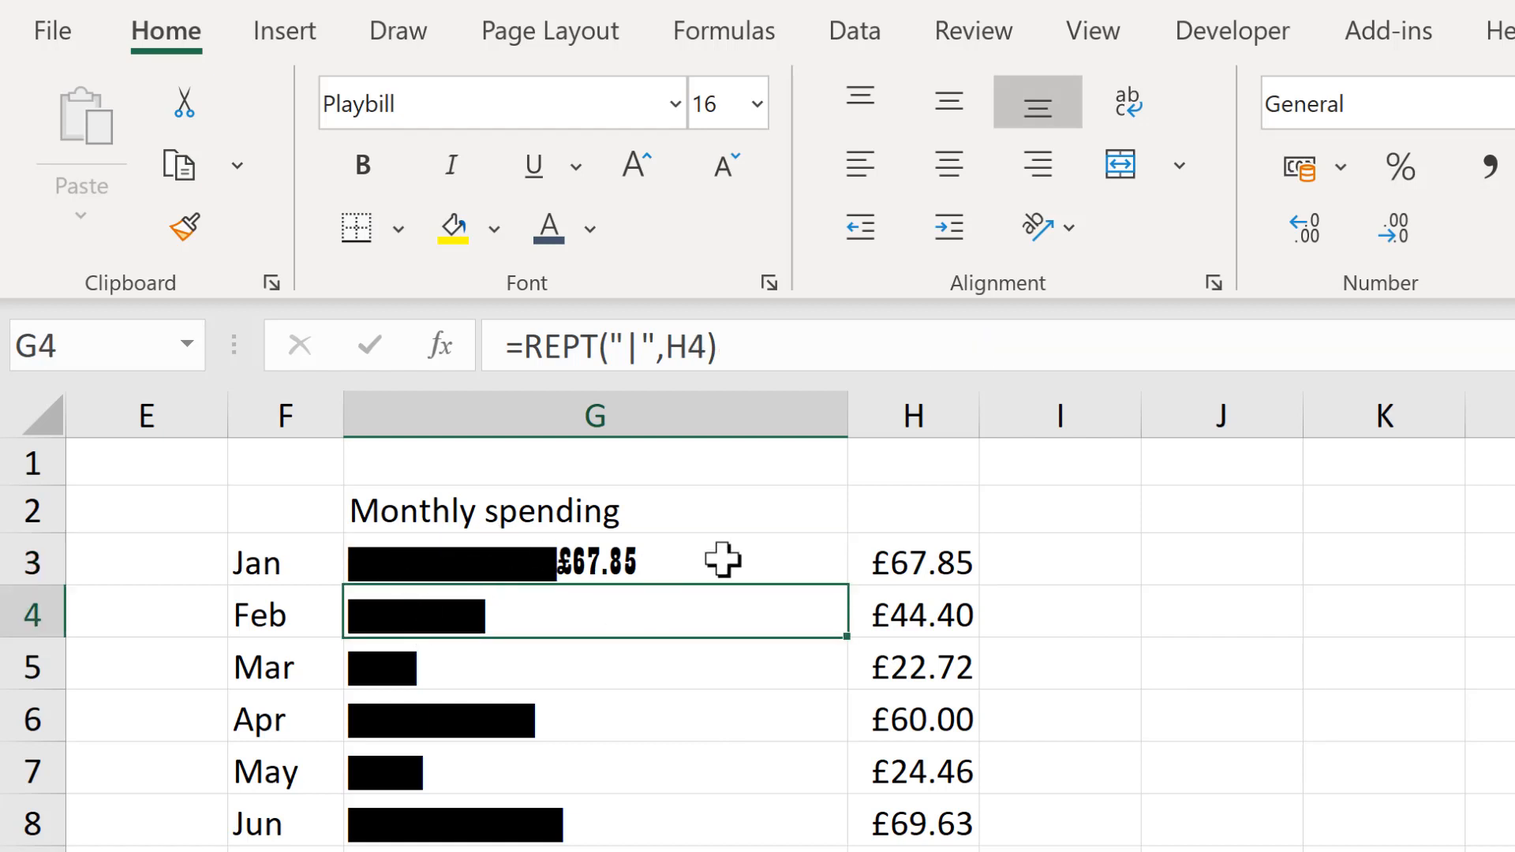
click(682, 559)
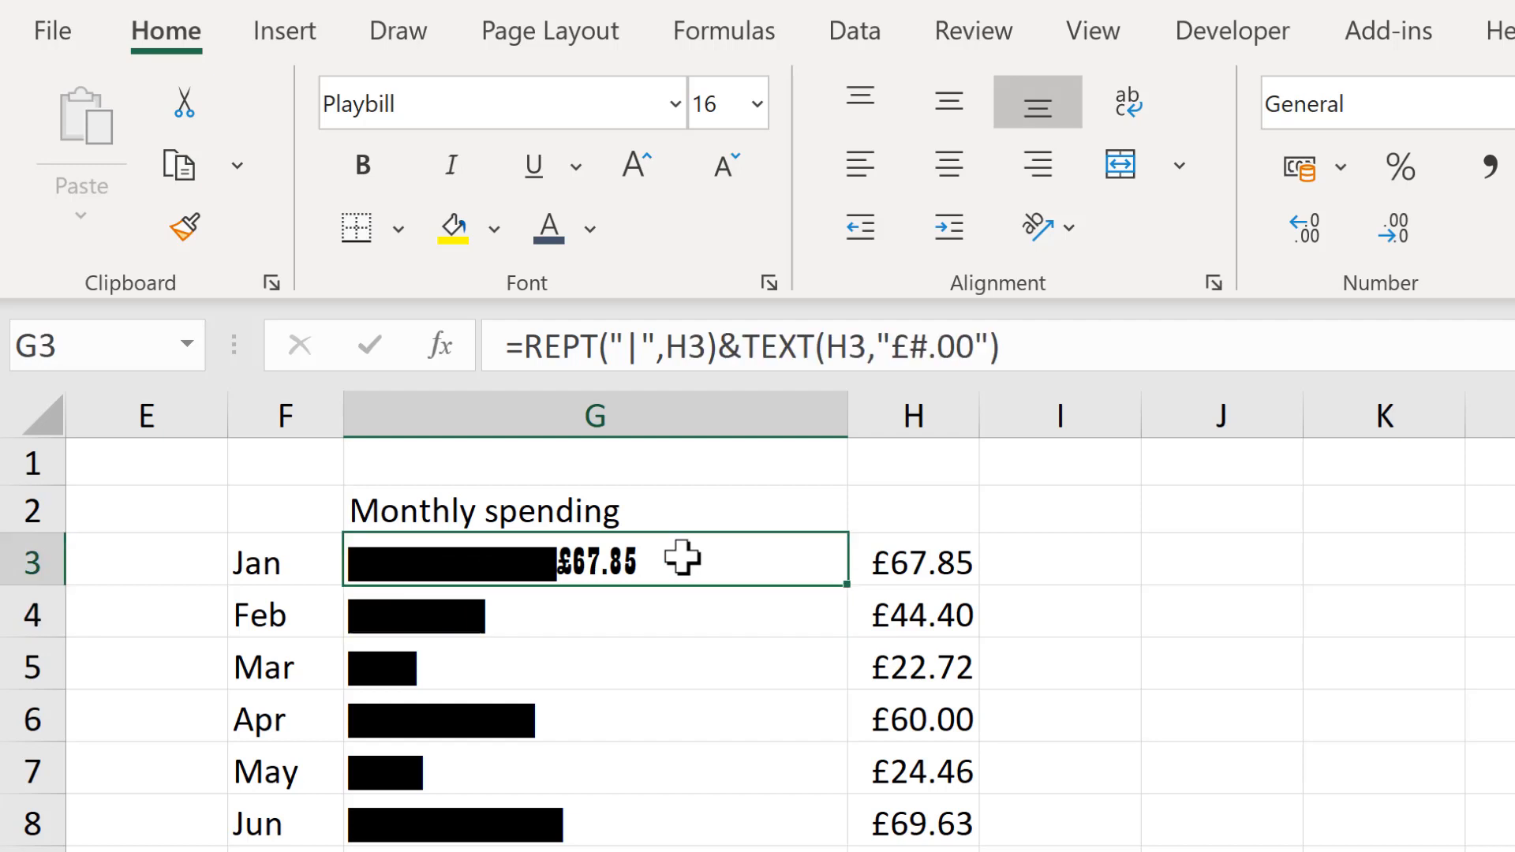
click(896, 345)
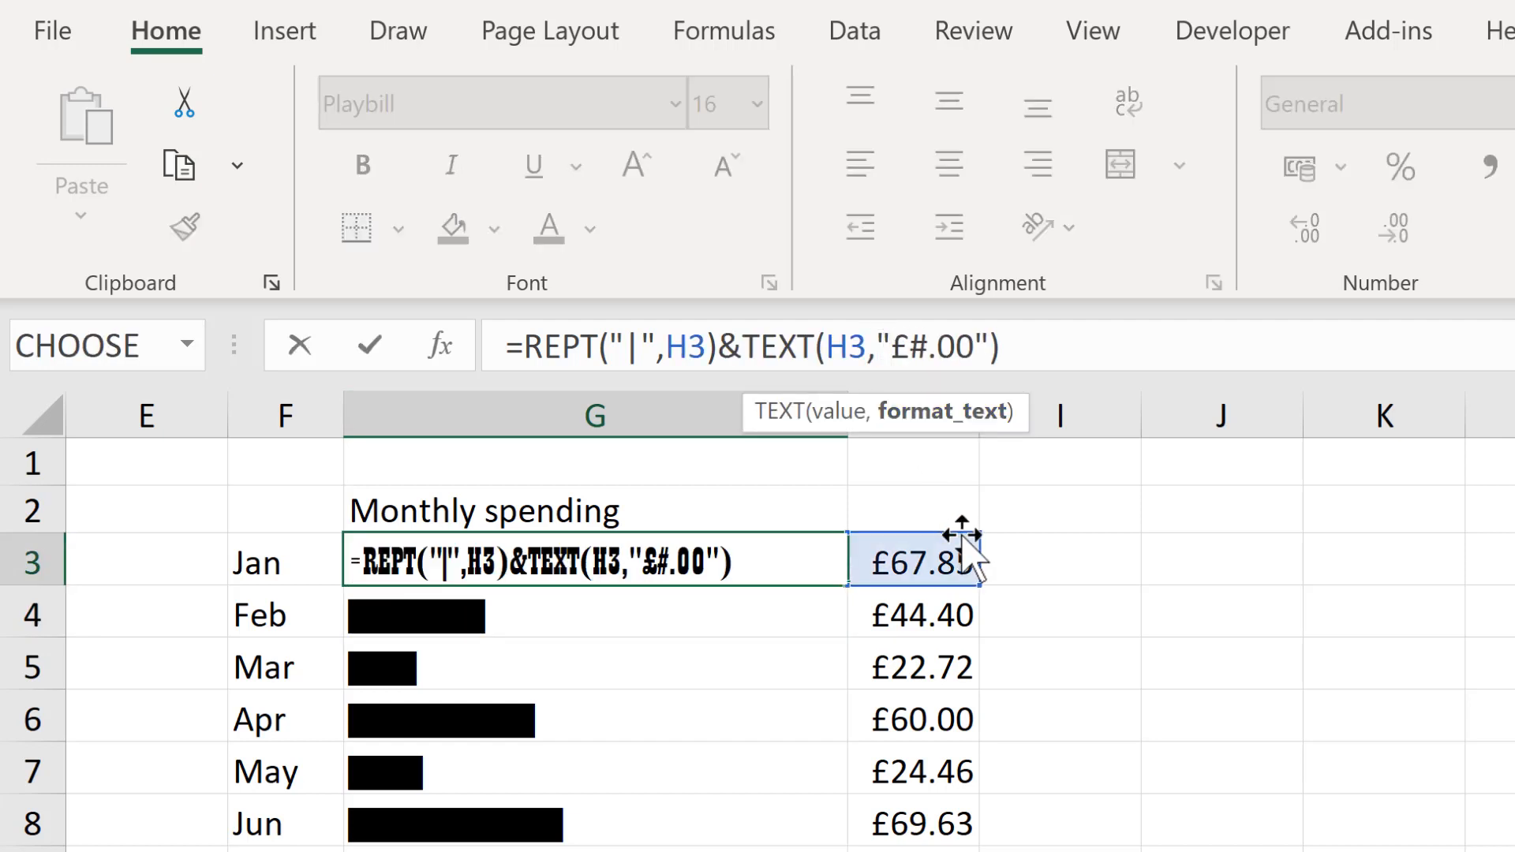
key(Return)
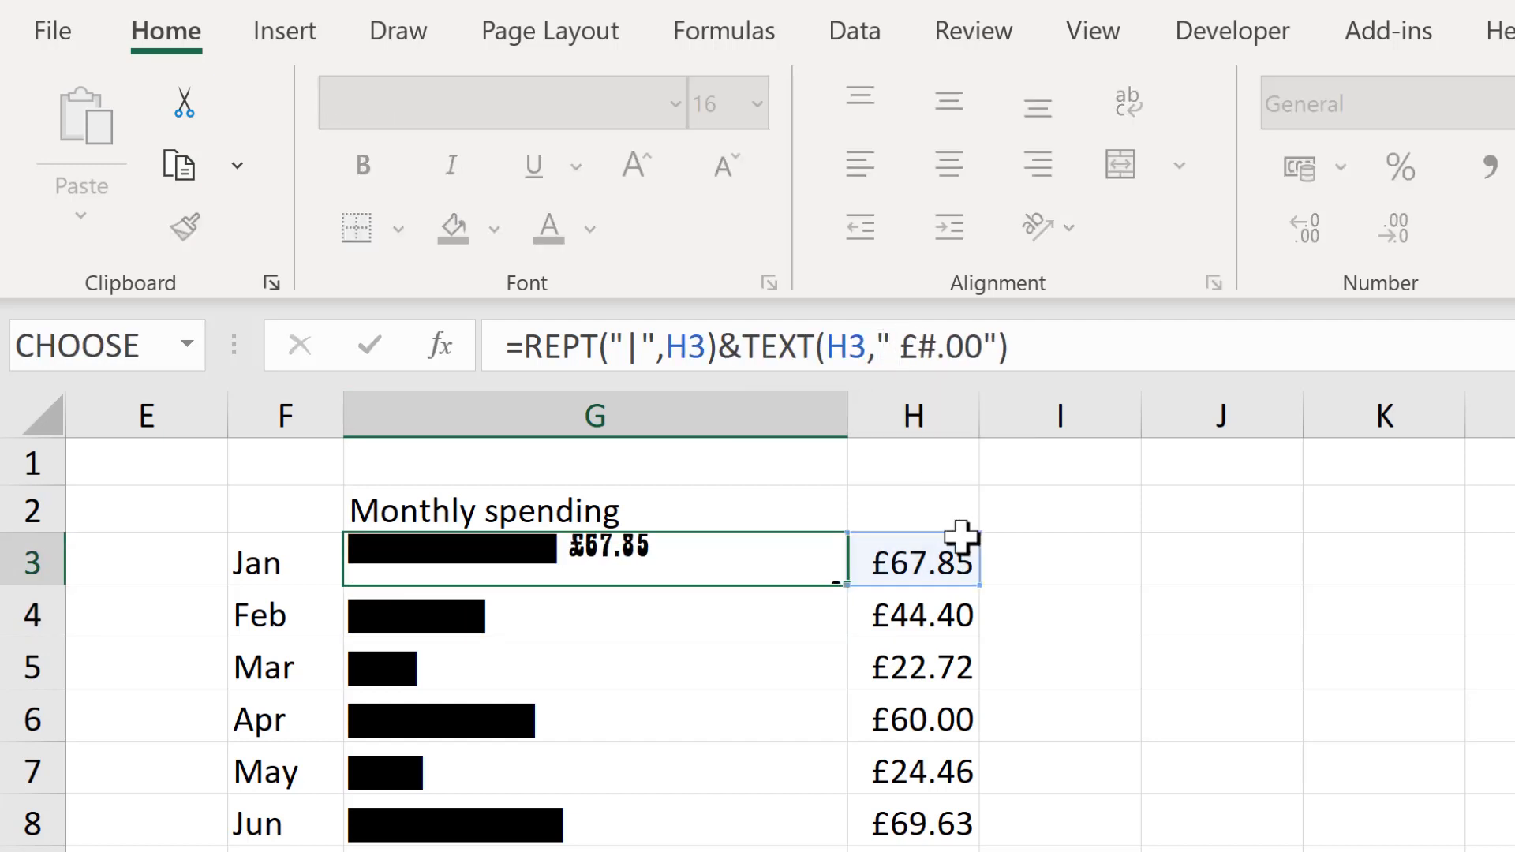
Copy G3's labelled bar formula down through G14 and colour the bars in G3:G14 orange
click(717, 543)
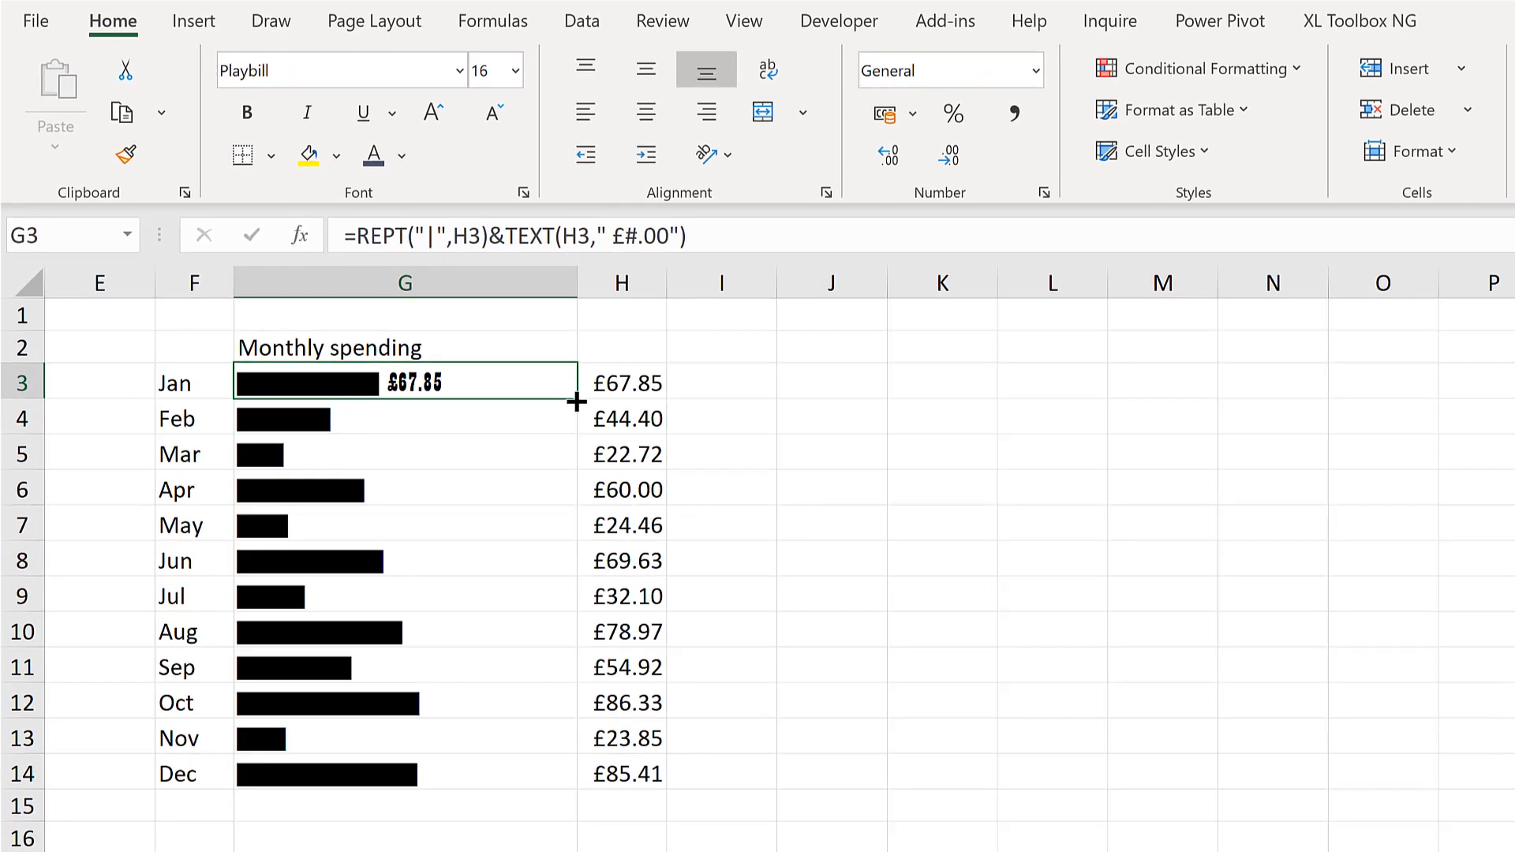
double_click(577, 401)
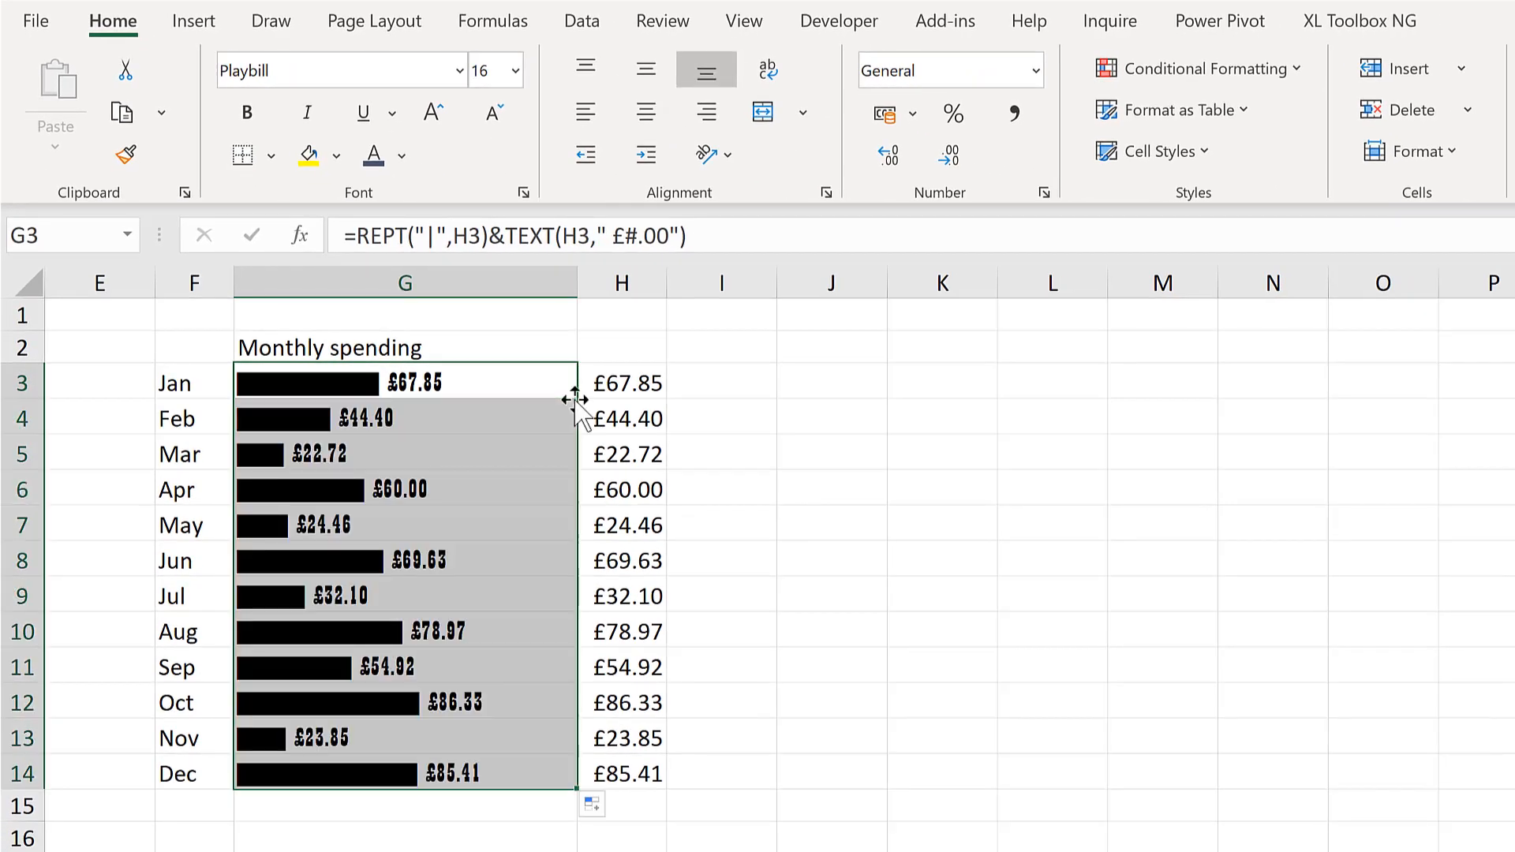
click(402, 157)
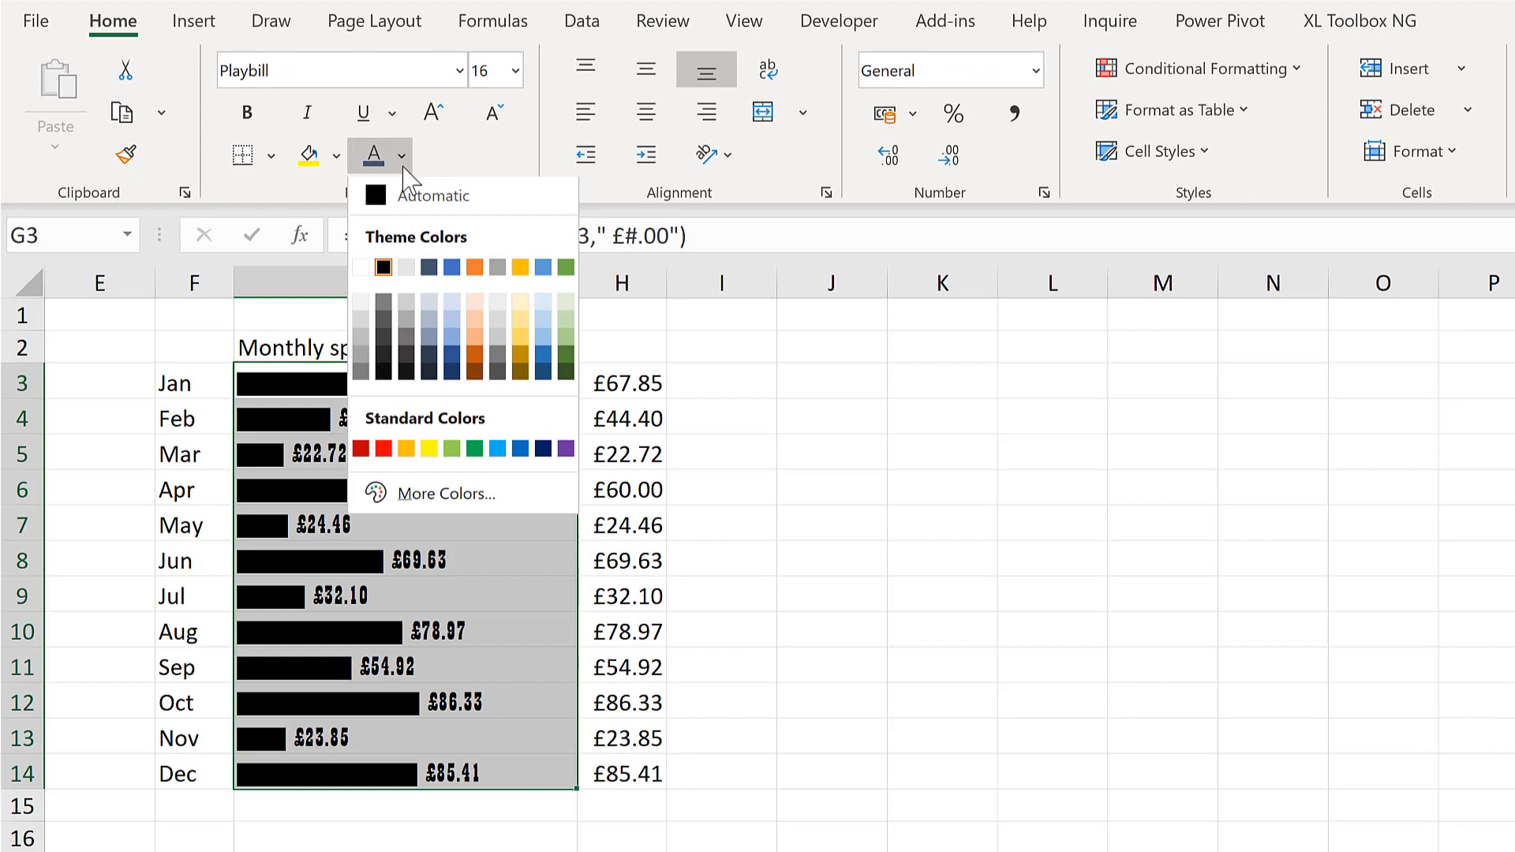
click(474, 270)
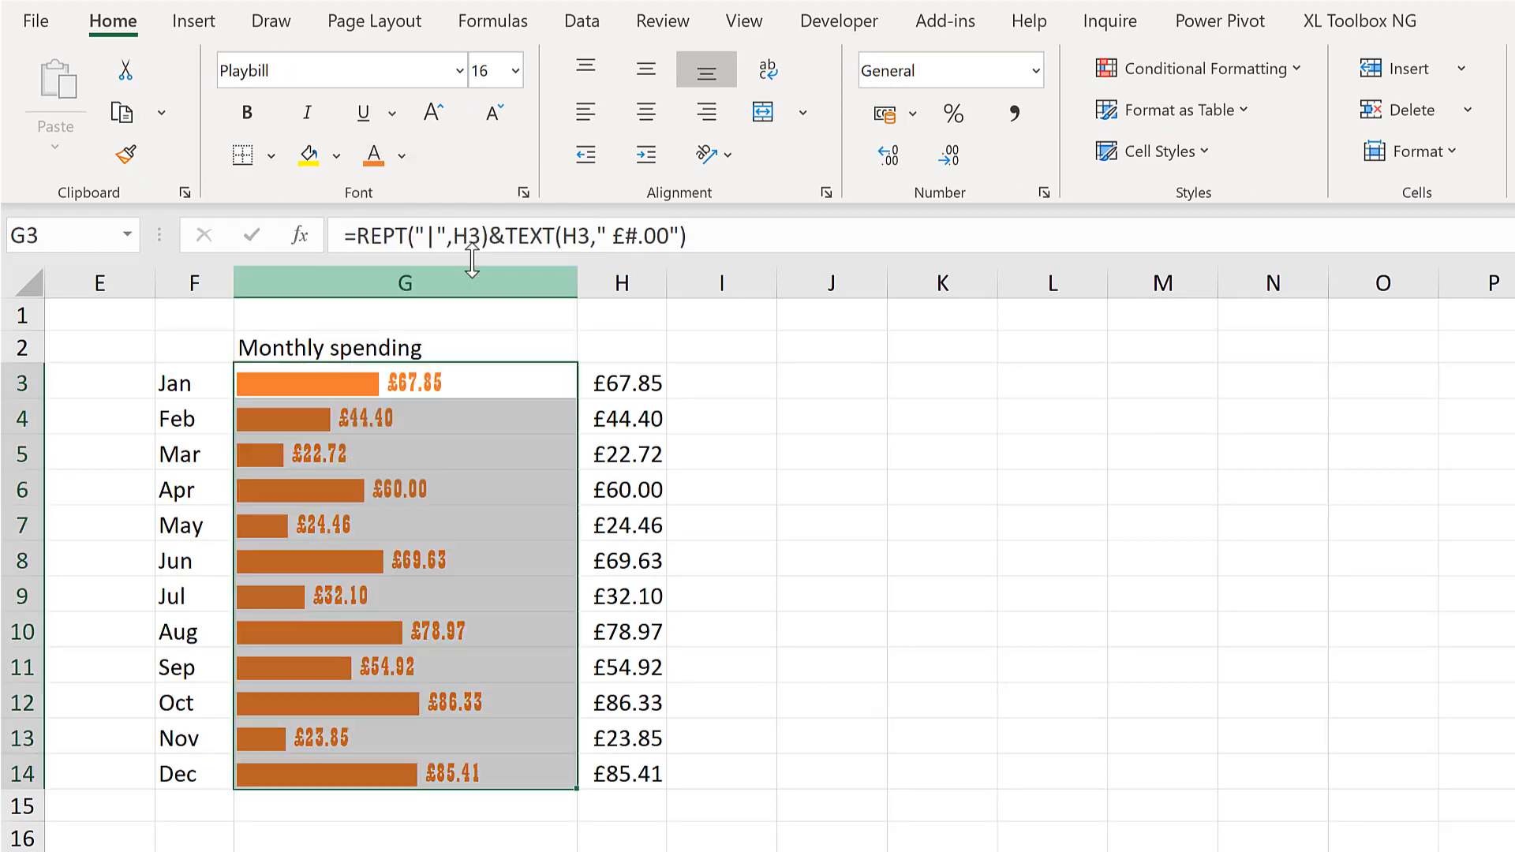
click(510, 473)
Set the April spending amount in H6 to 20 and check its bar in G6
click(643, 487)
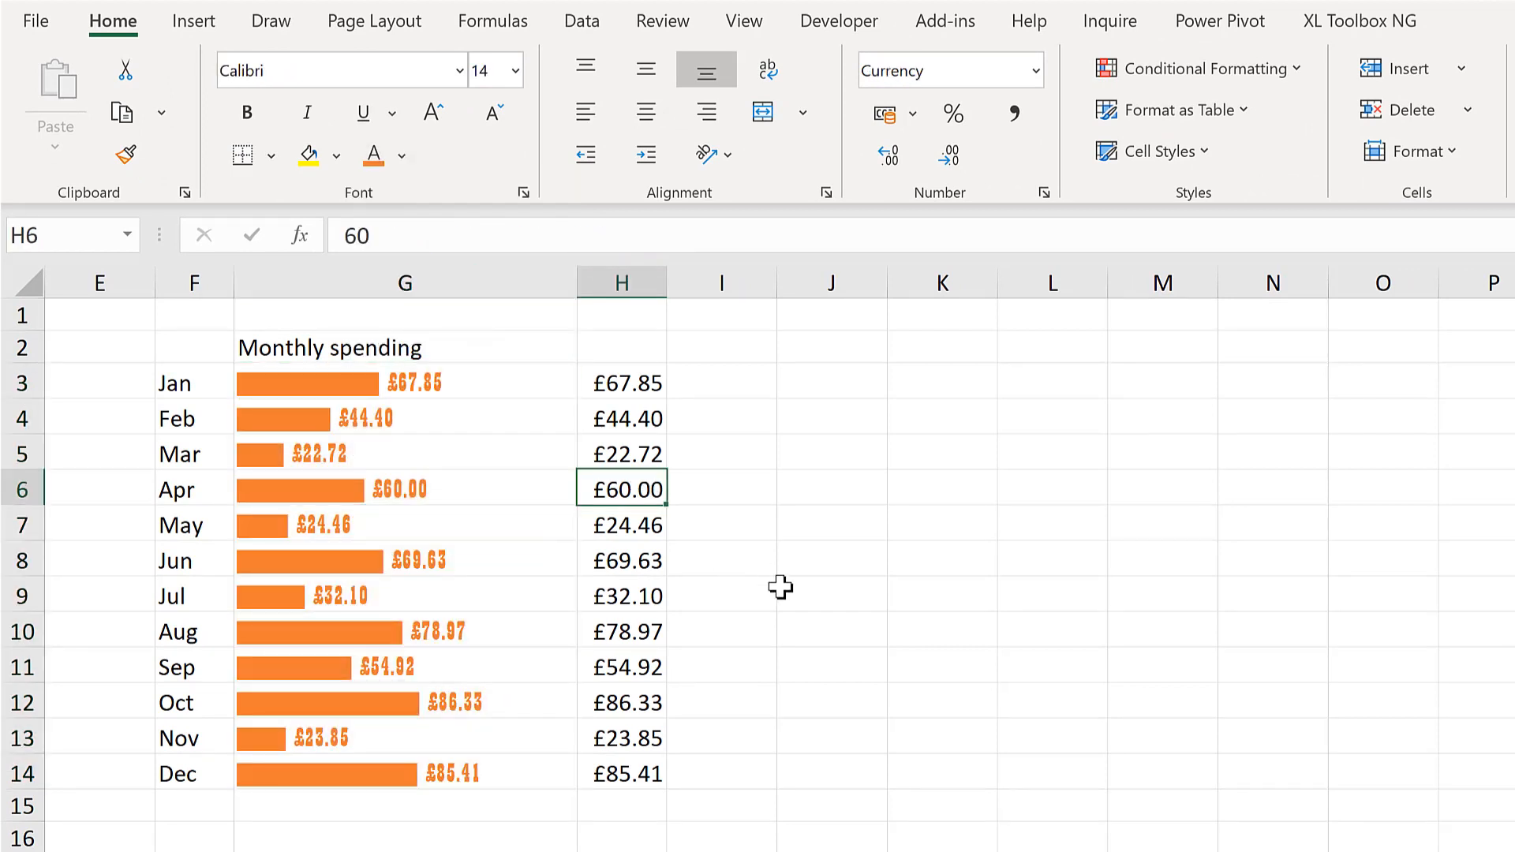
text(20)
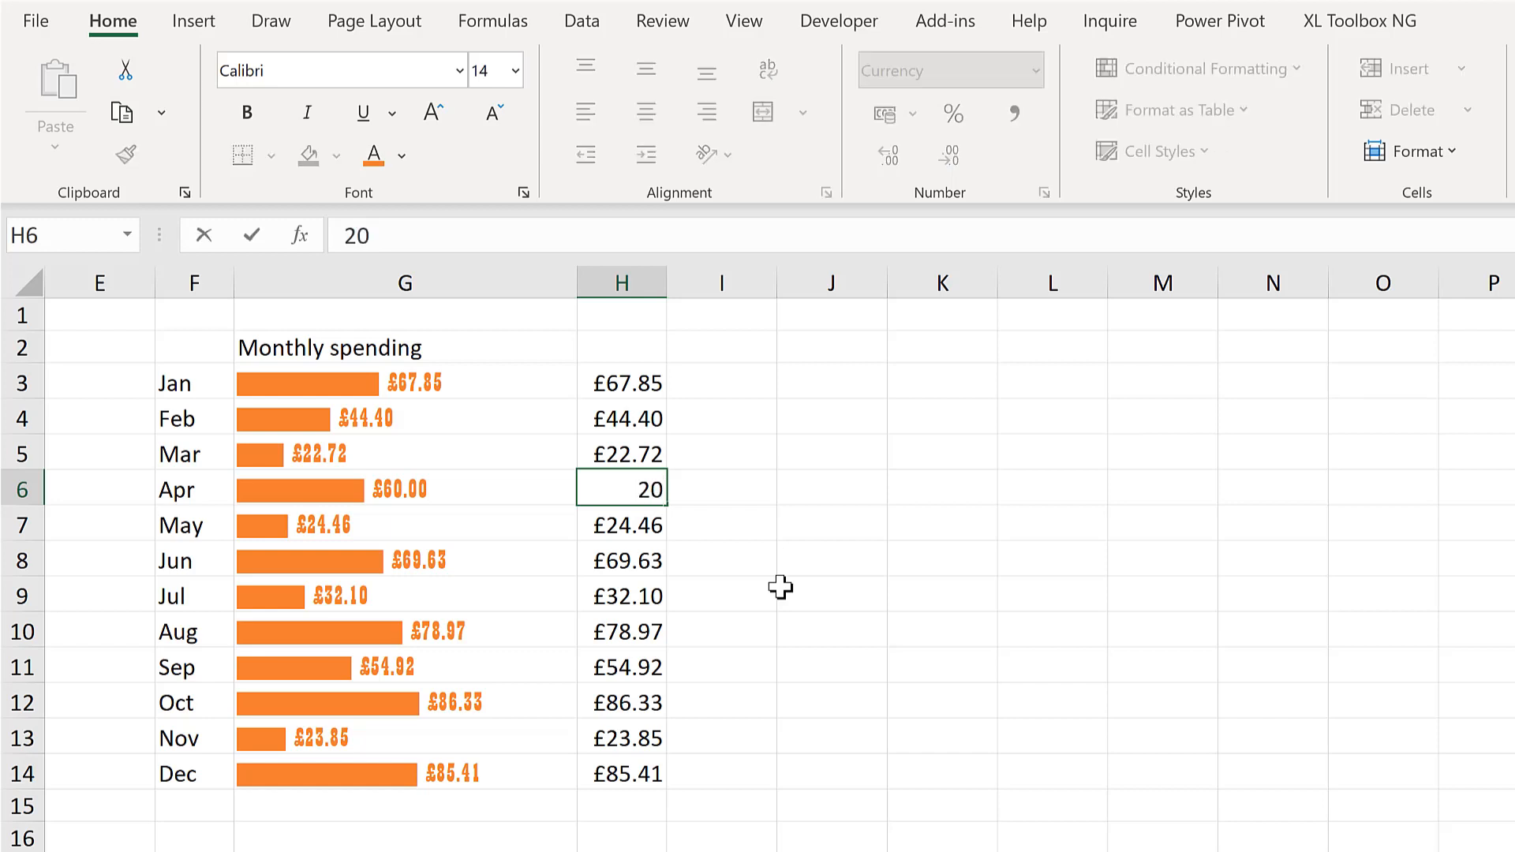
key(Return)
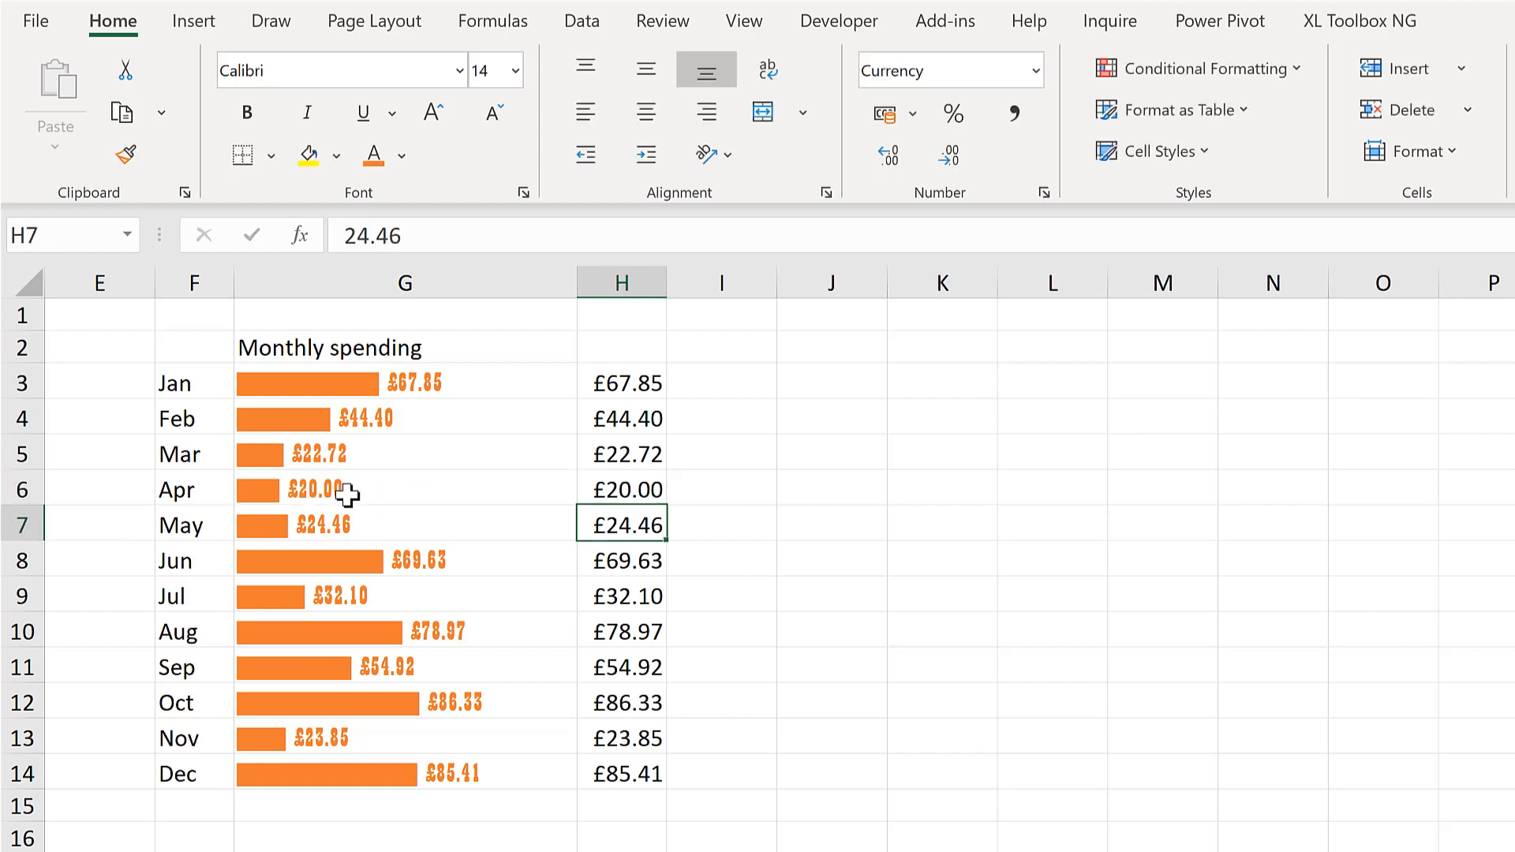
click(300, 486)
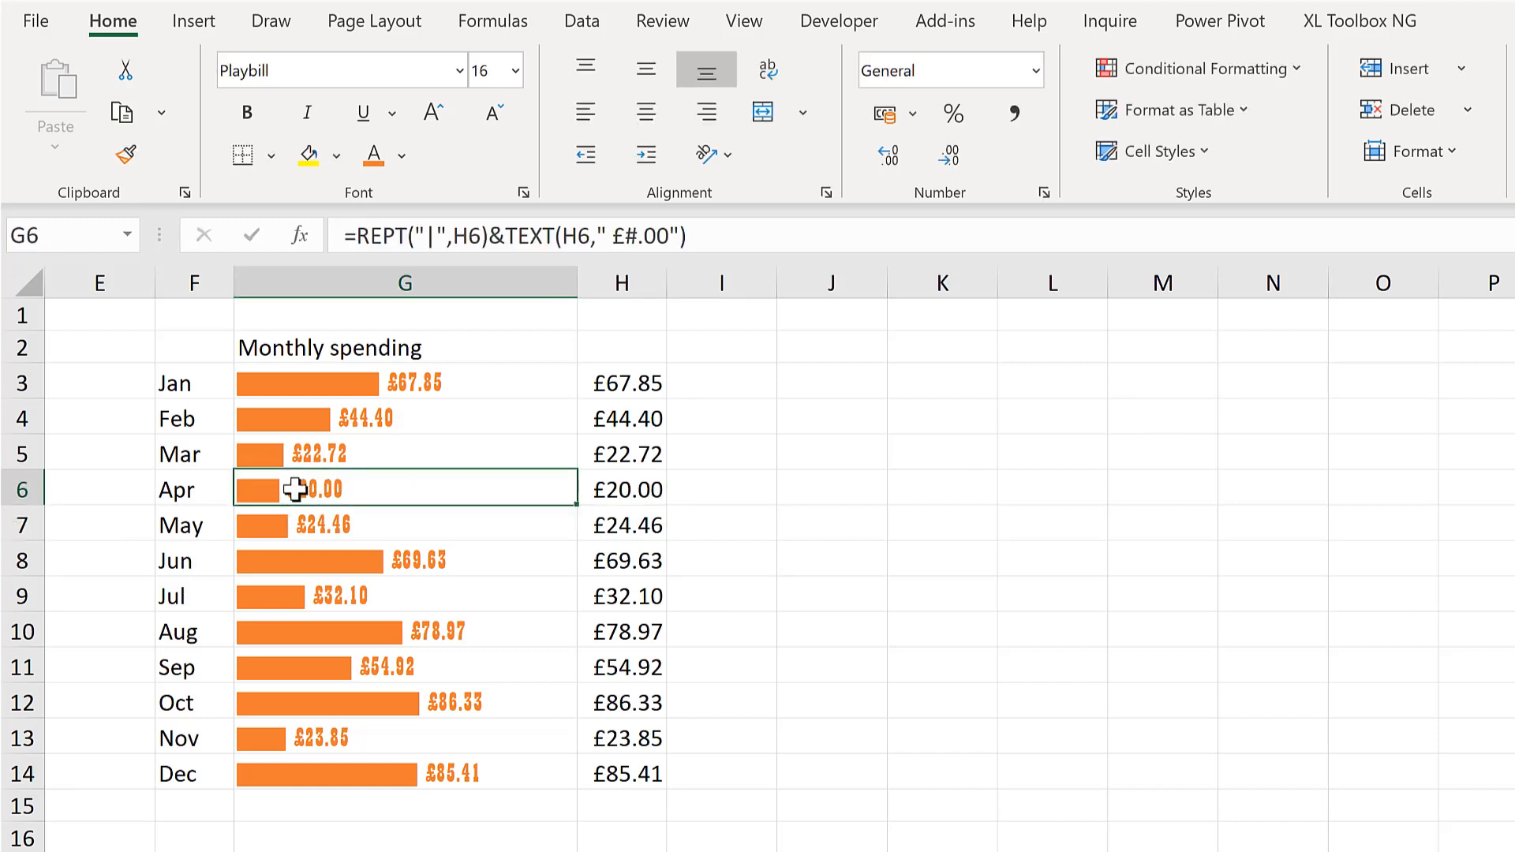
key(Right)
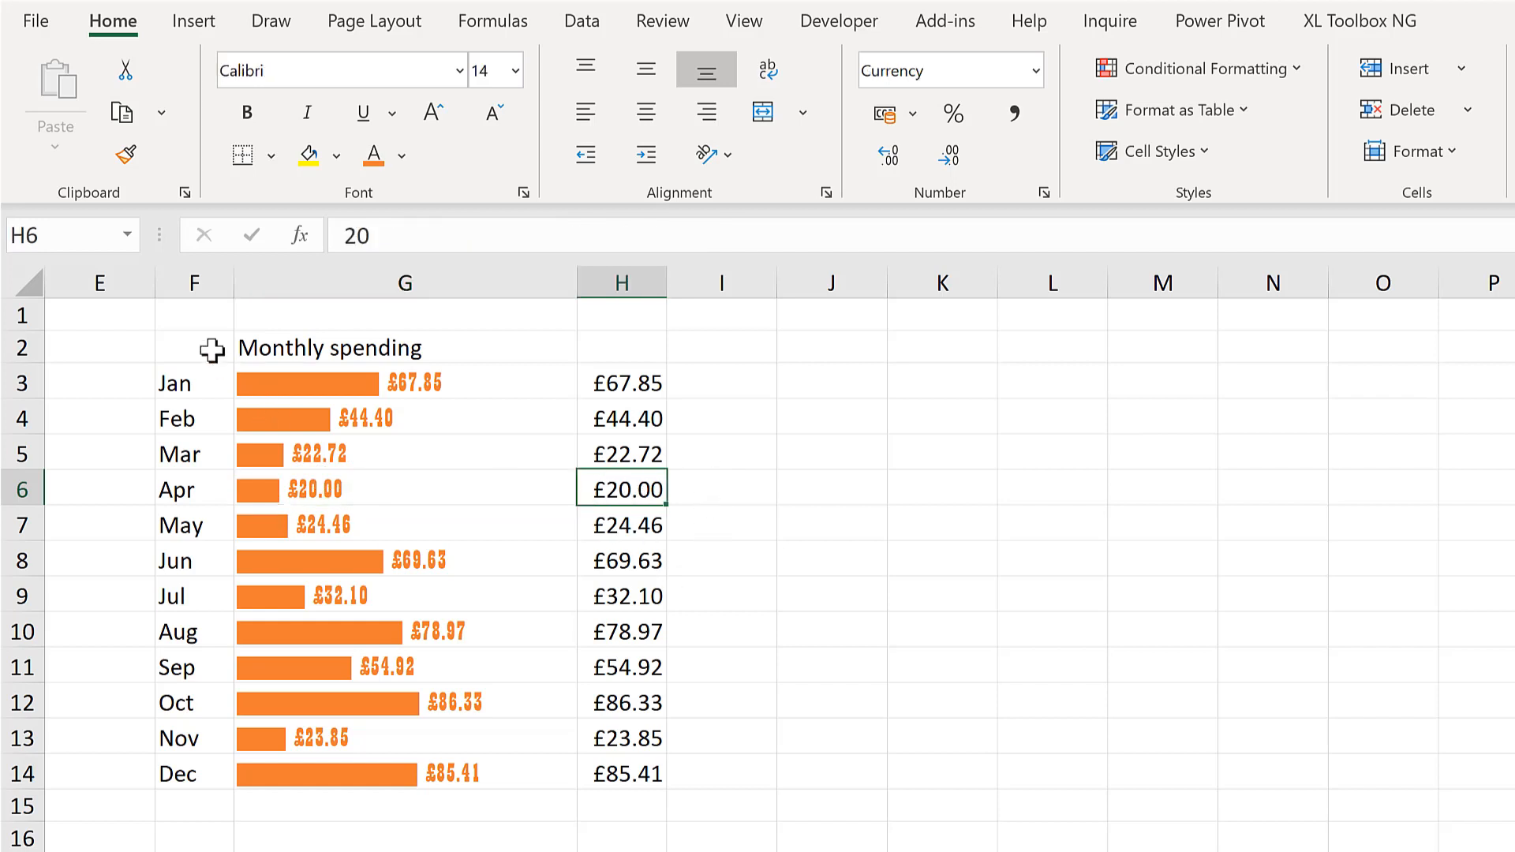
Fill the monthly spending range F2:H15 with white and put an outside border around it
drag(187, 344, 618, 806)
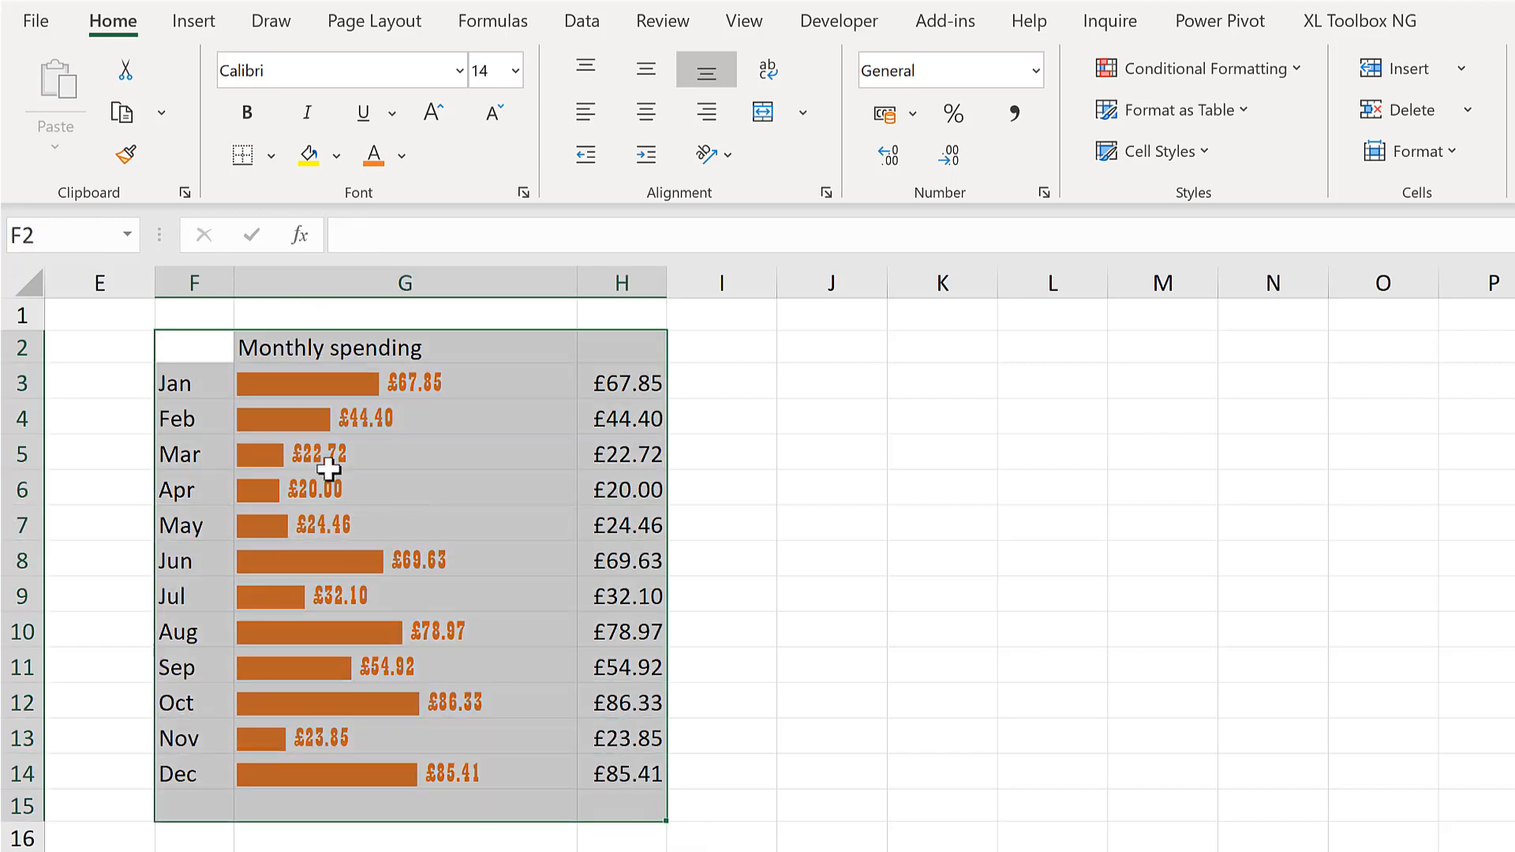
click(336, 155)
click(297, 230)
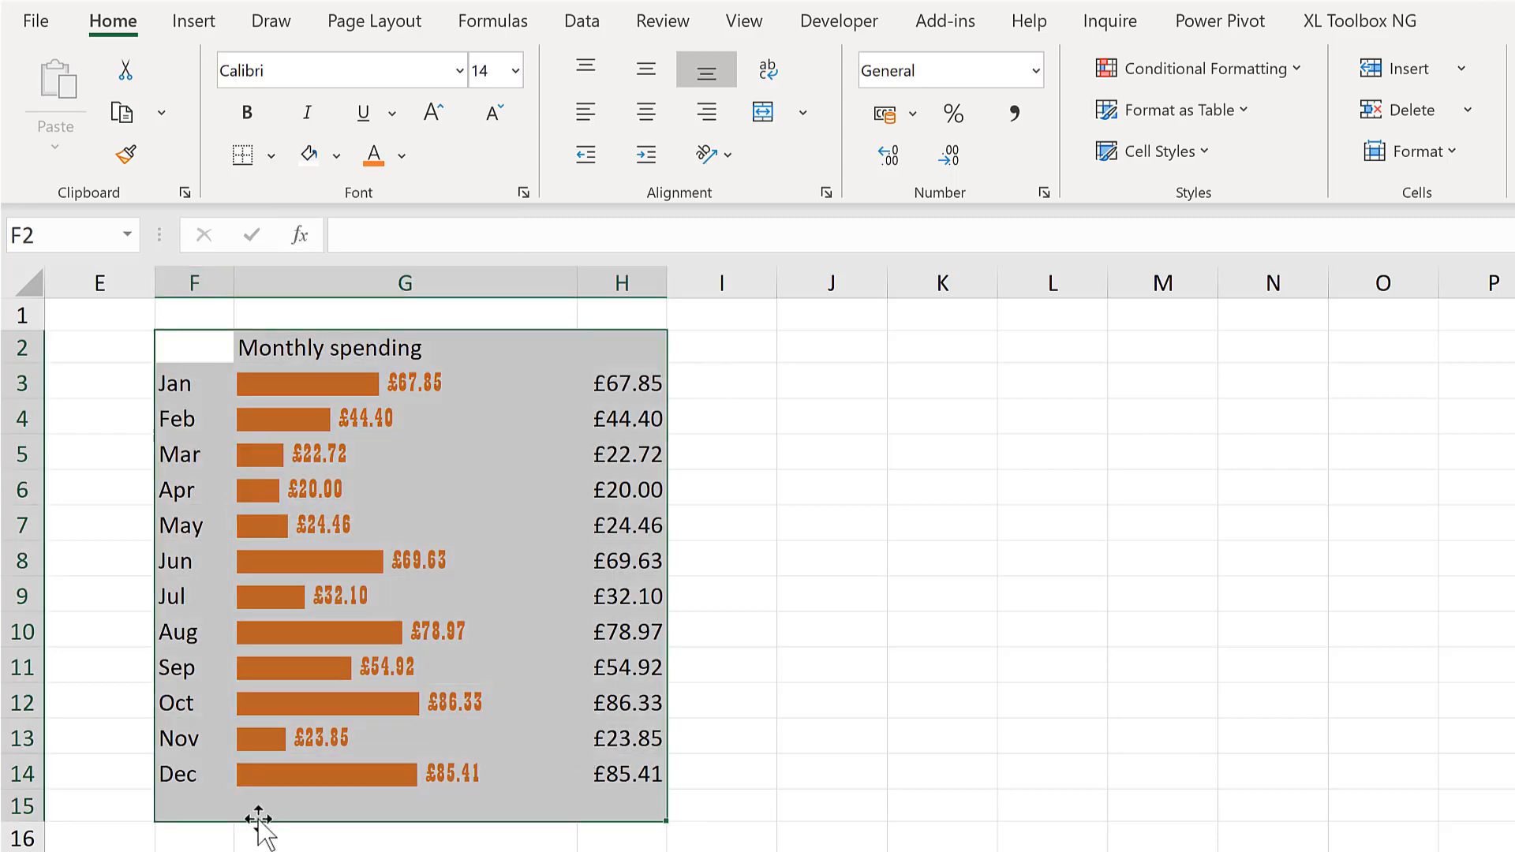
click(270, 156)
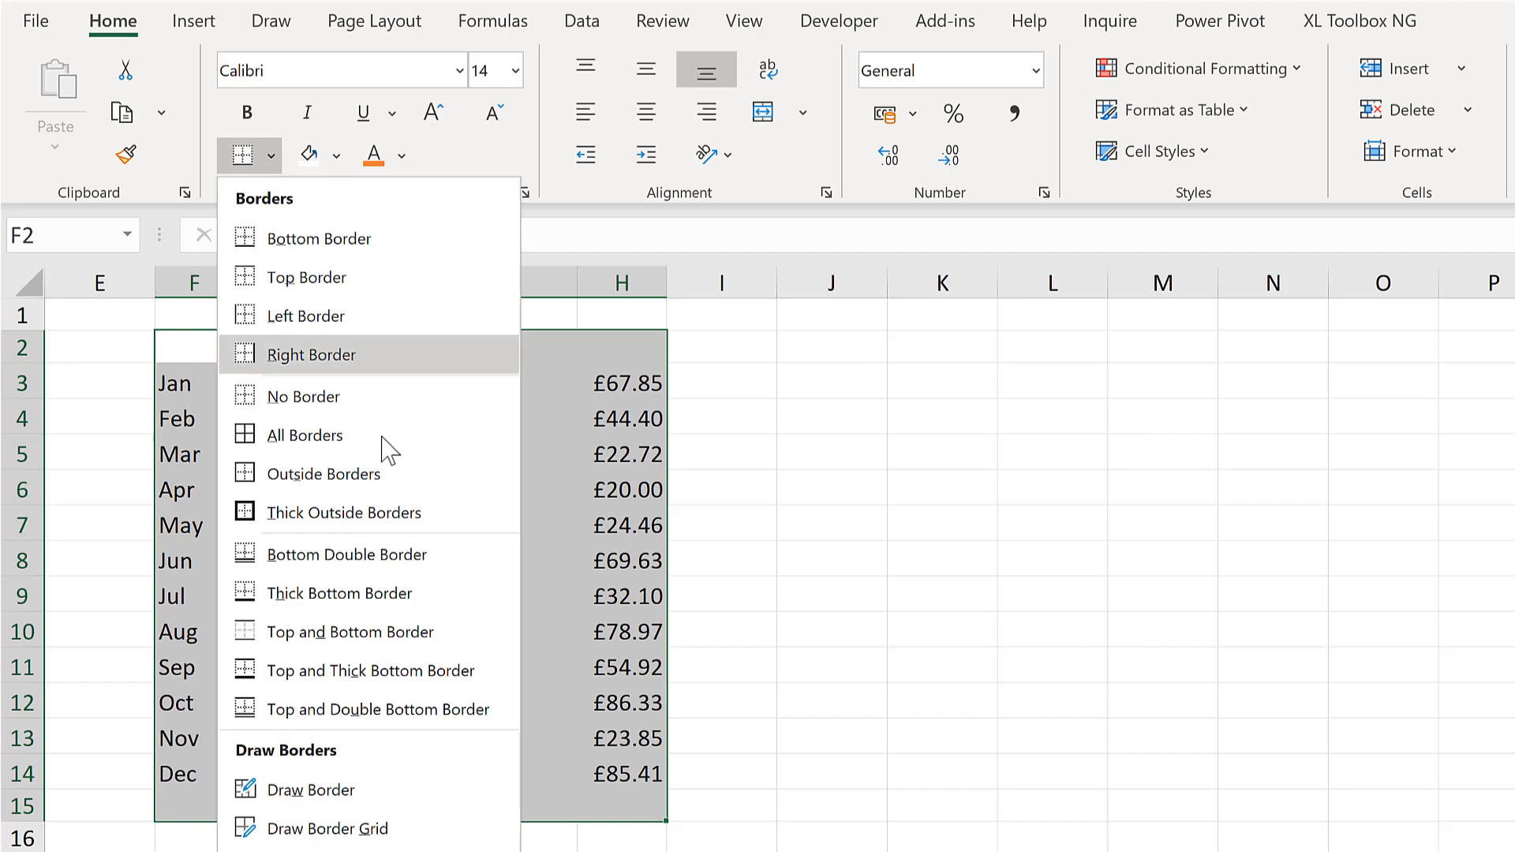
click(364, 513)
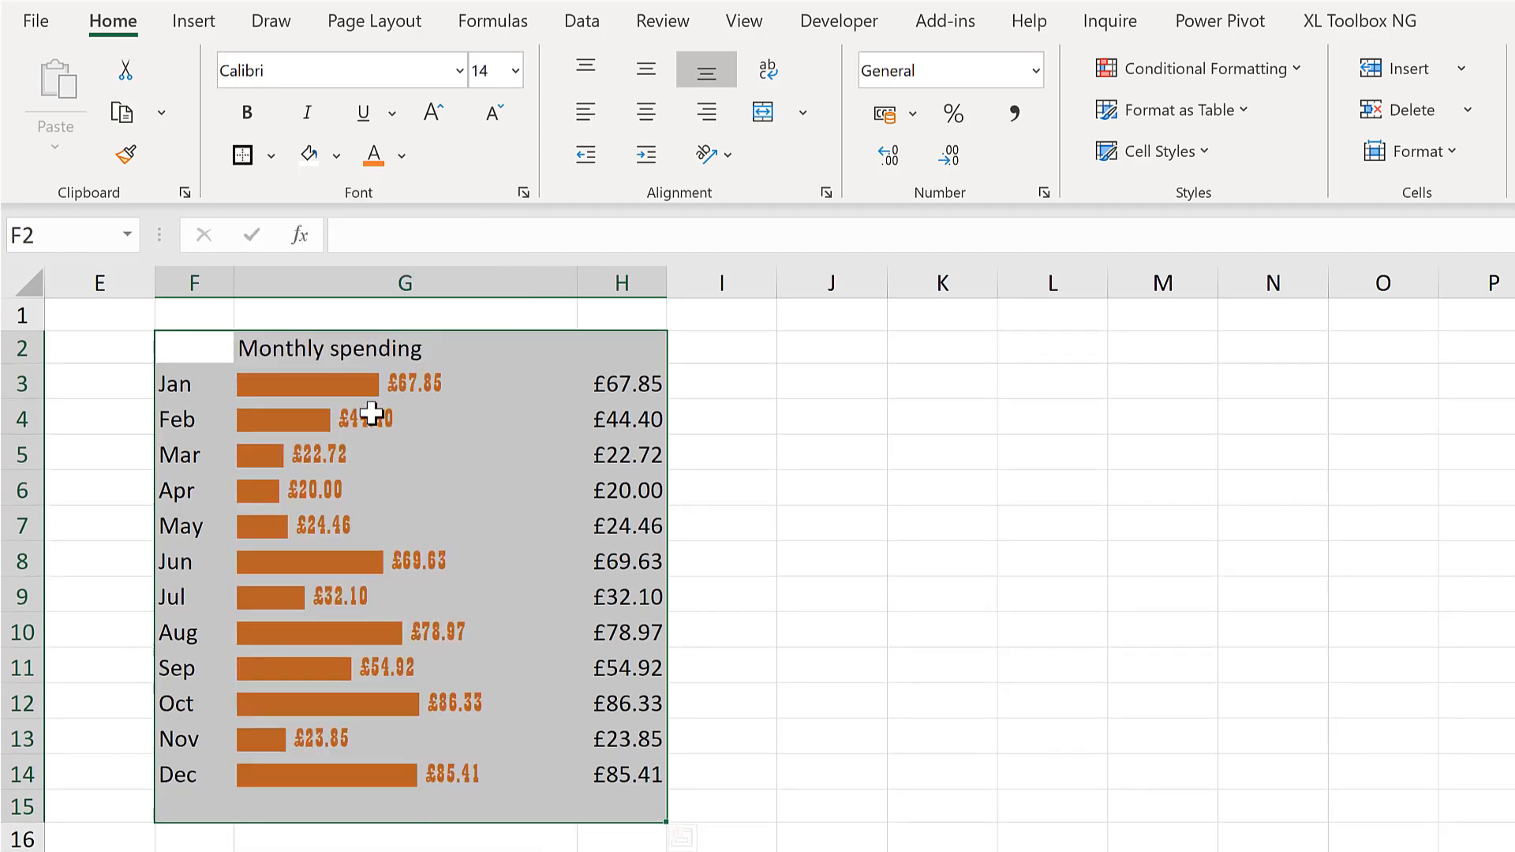
Make the "Monthly spending" heading in G2 bold, underlined and centred
click(396, 346)
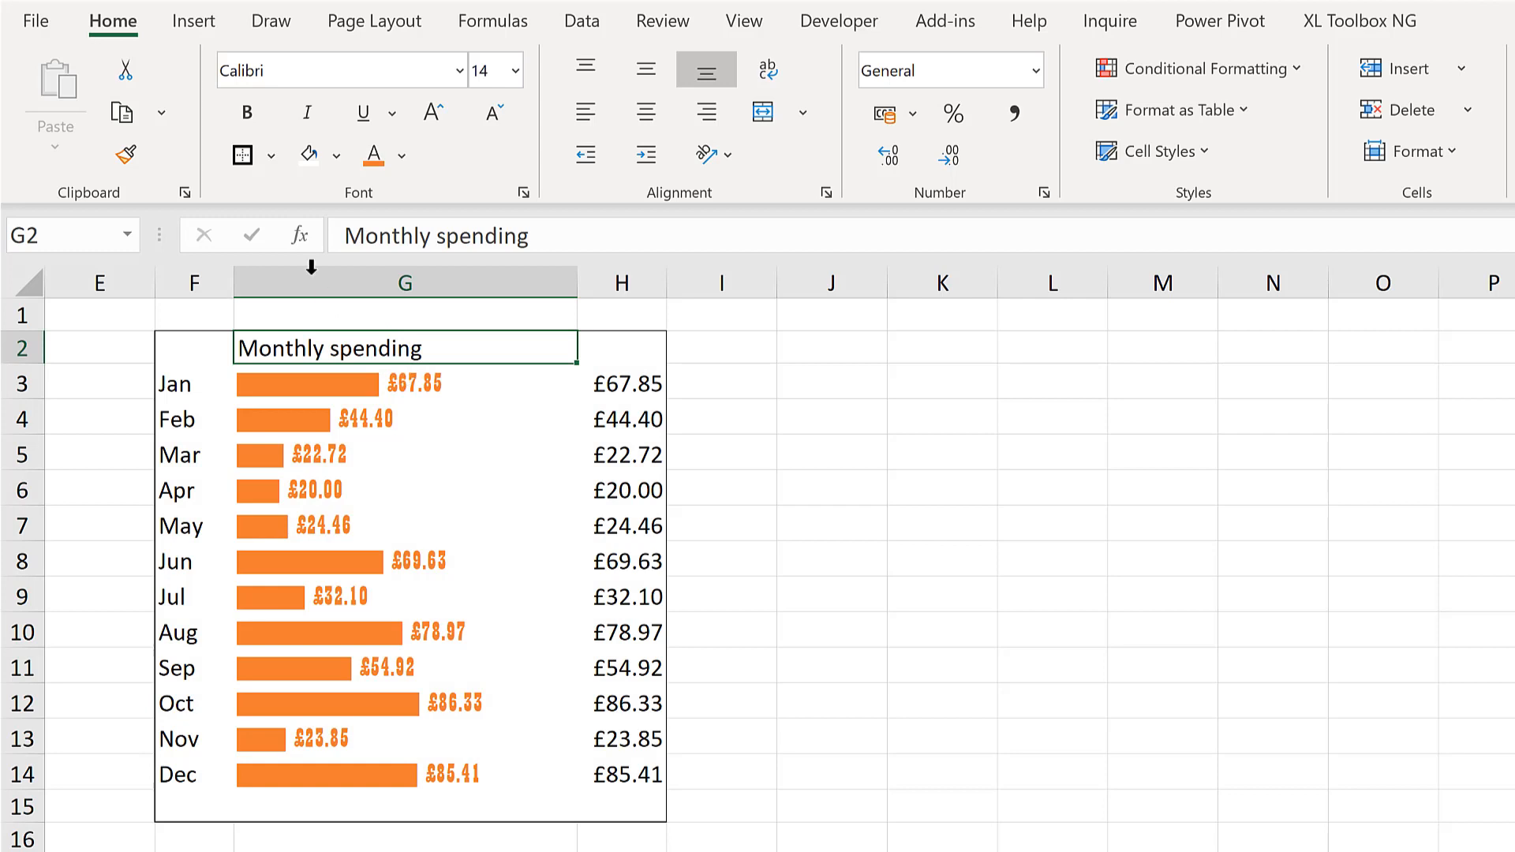
click(247, 112)
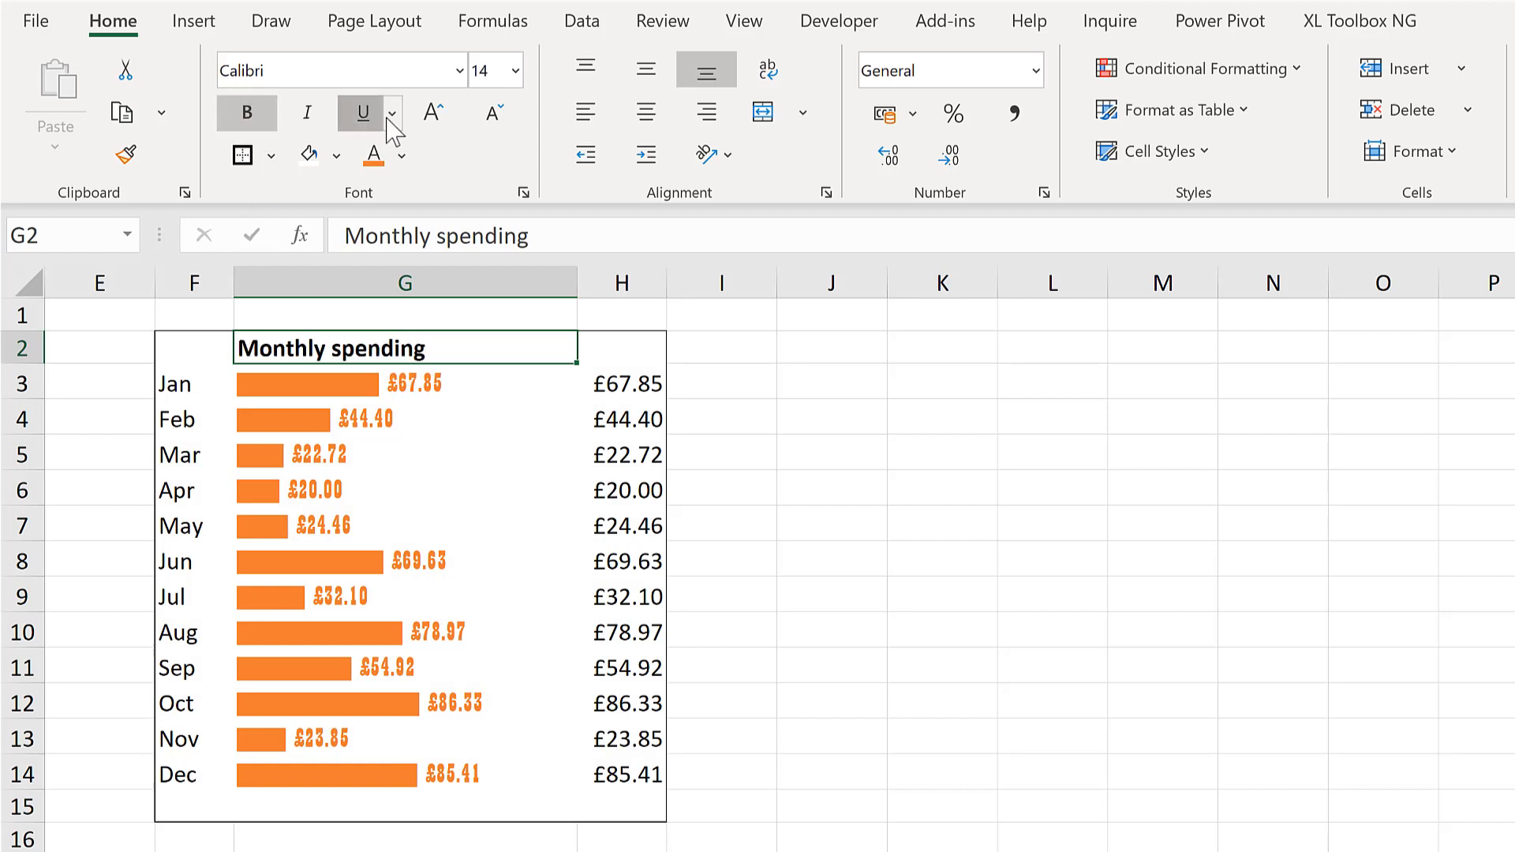
click(363, 112)
click(646, 112)
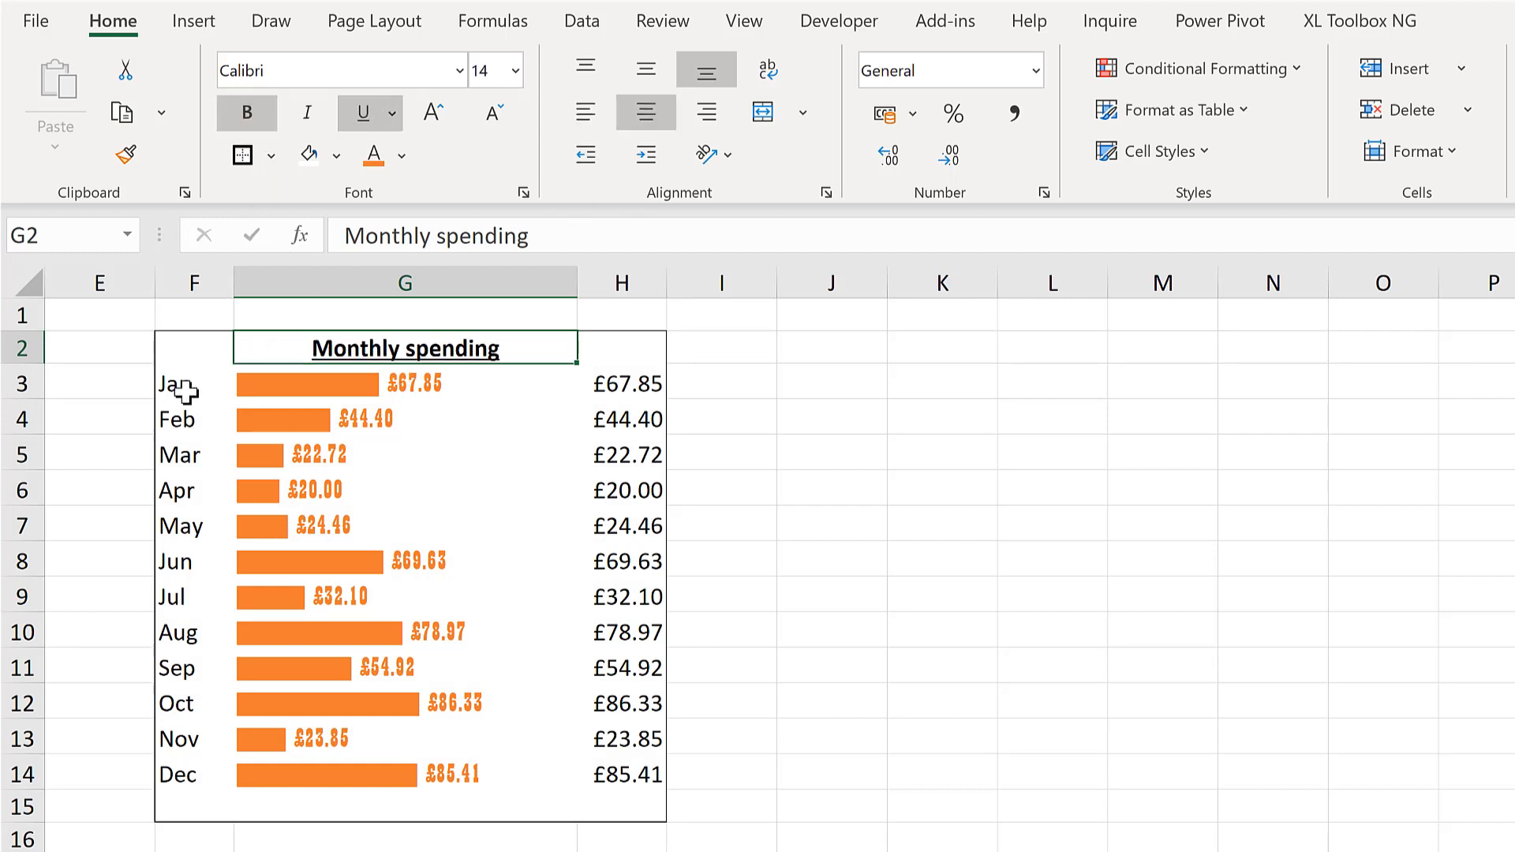
Right-align the month names in F3:F14 and add a right border to them as the chart's axis line
drag(186, 387, 179, 772)
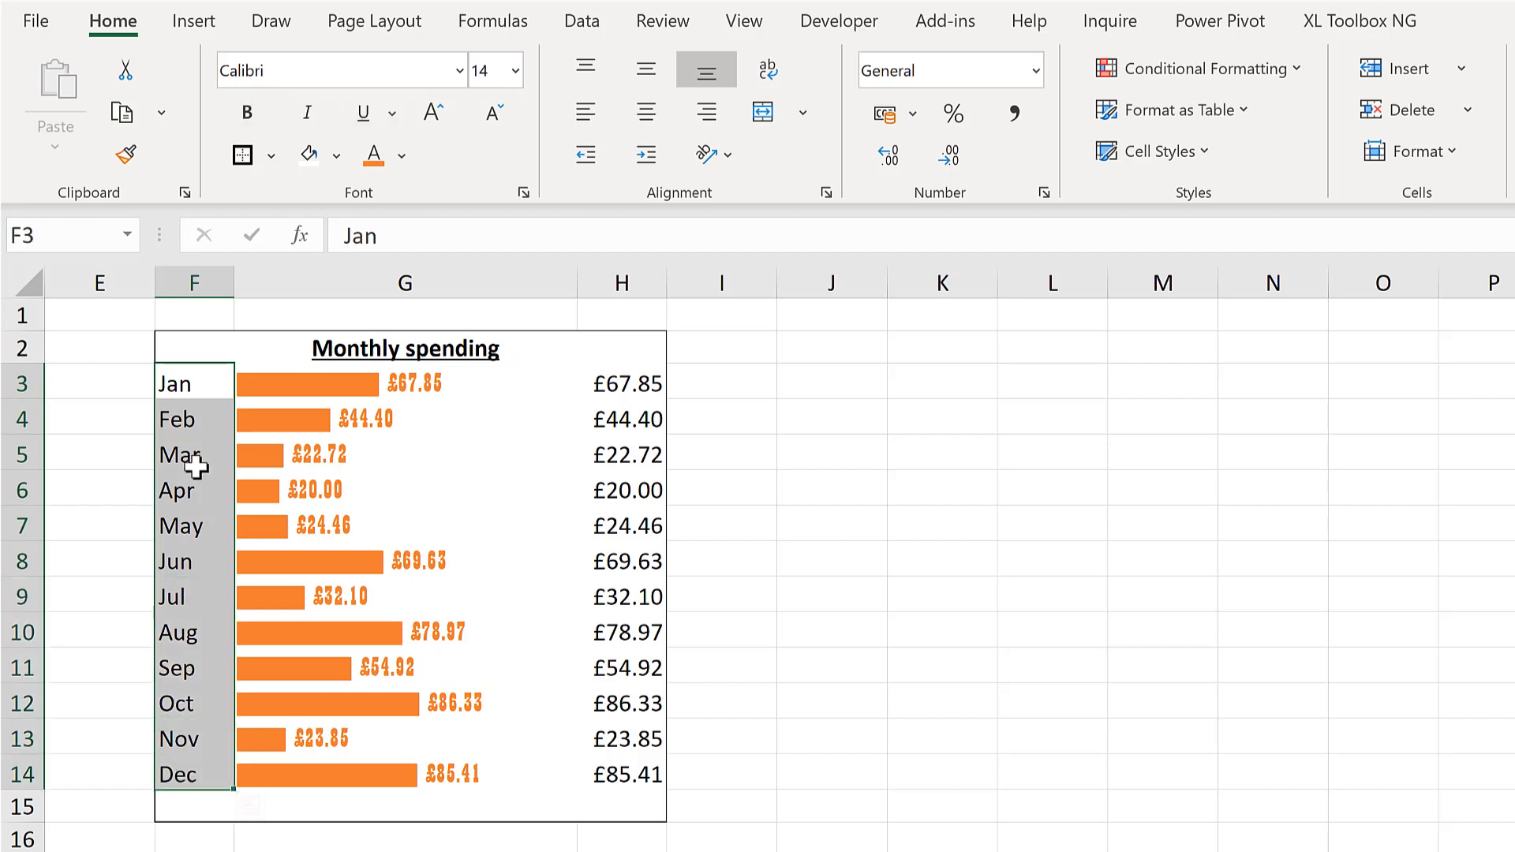
click(703, 118)
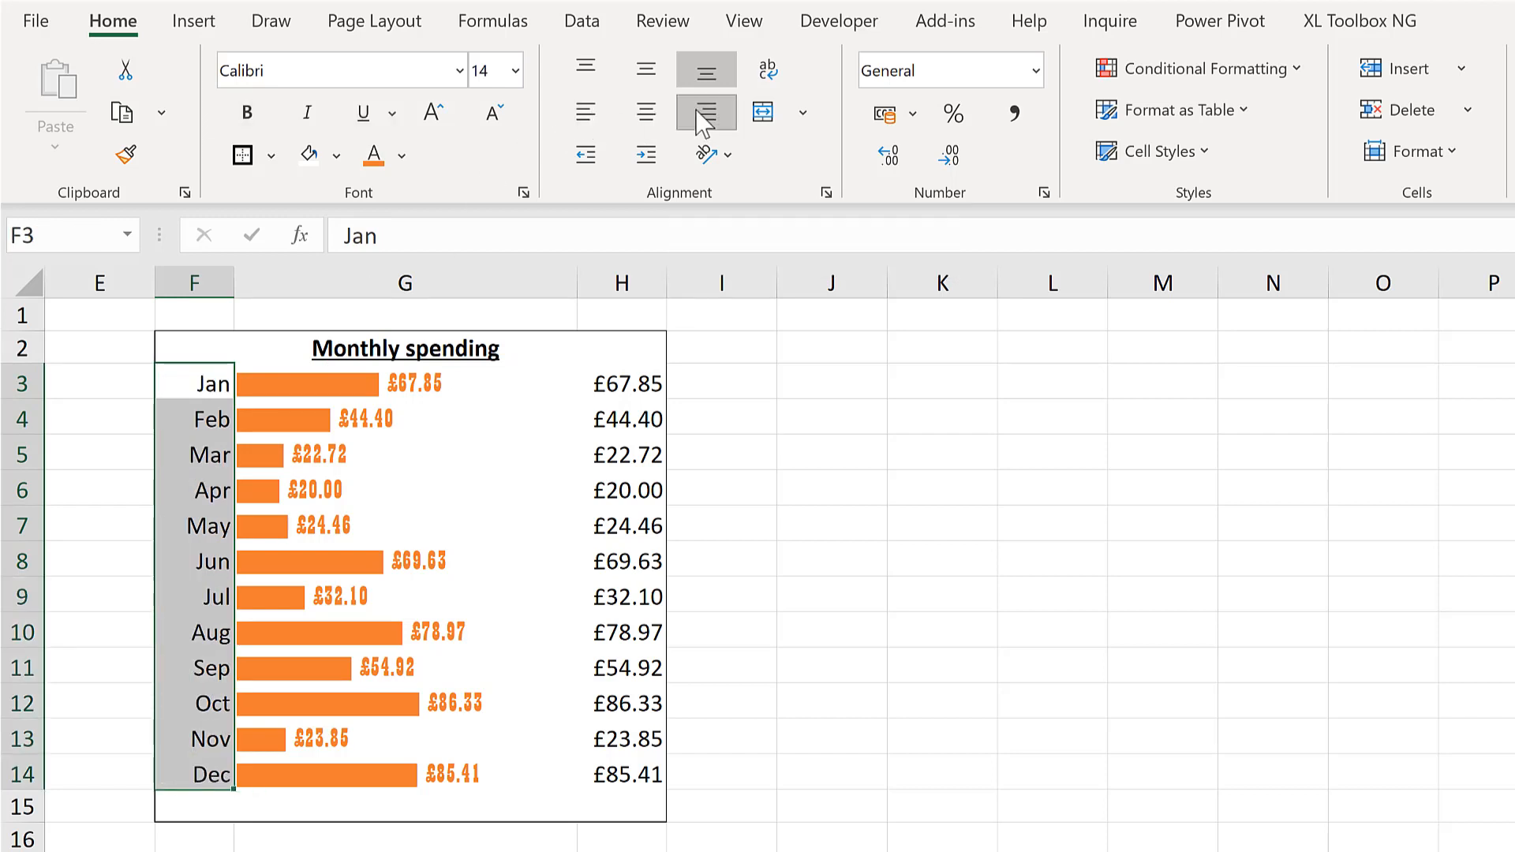
click(270, 155)
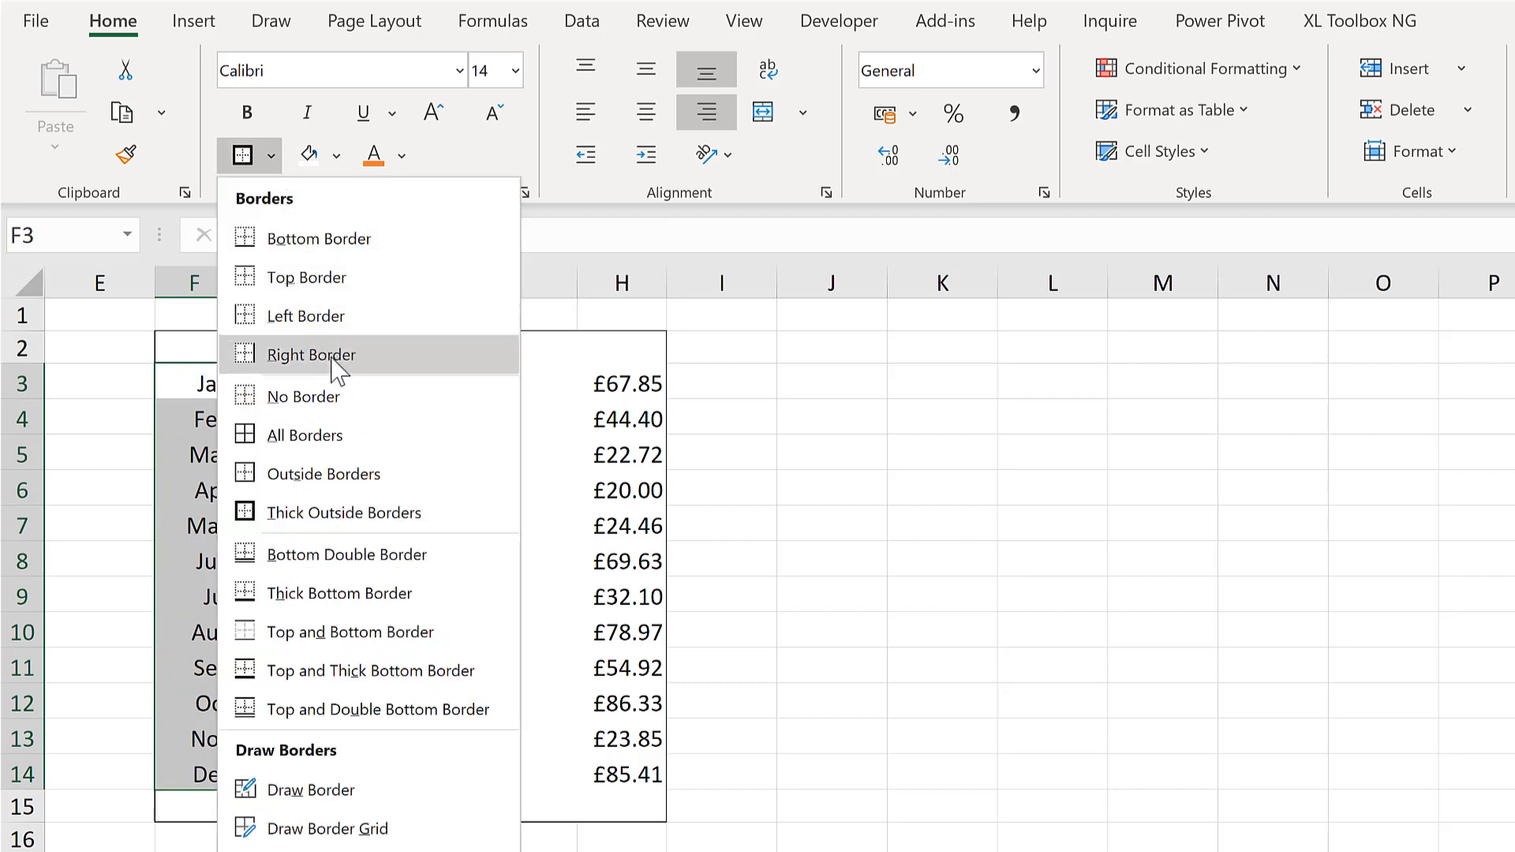
click(332, 359)
Hide the spending amounts in H3:H14 by setting their font colour to white
drag(597, 375, 629, 777)
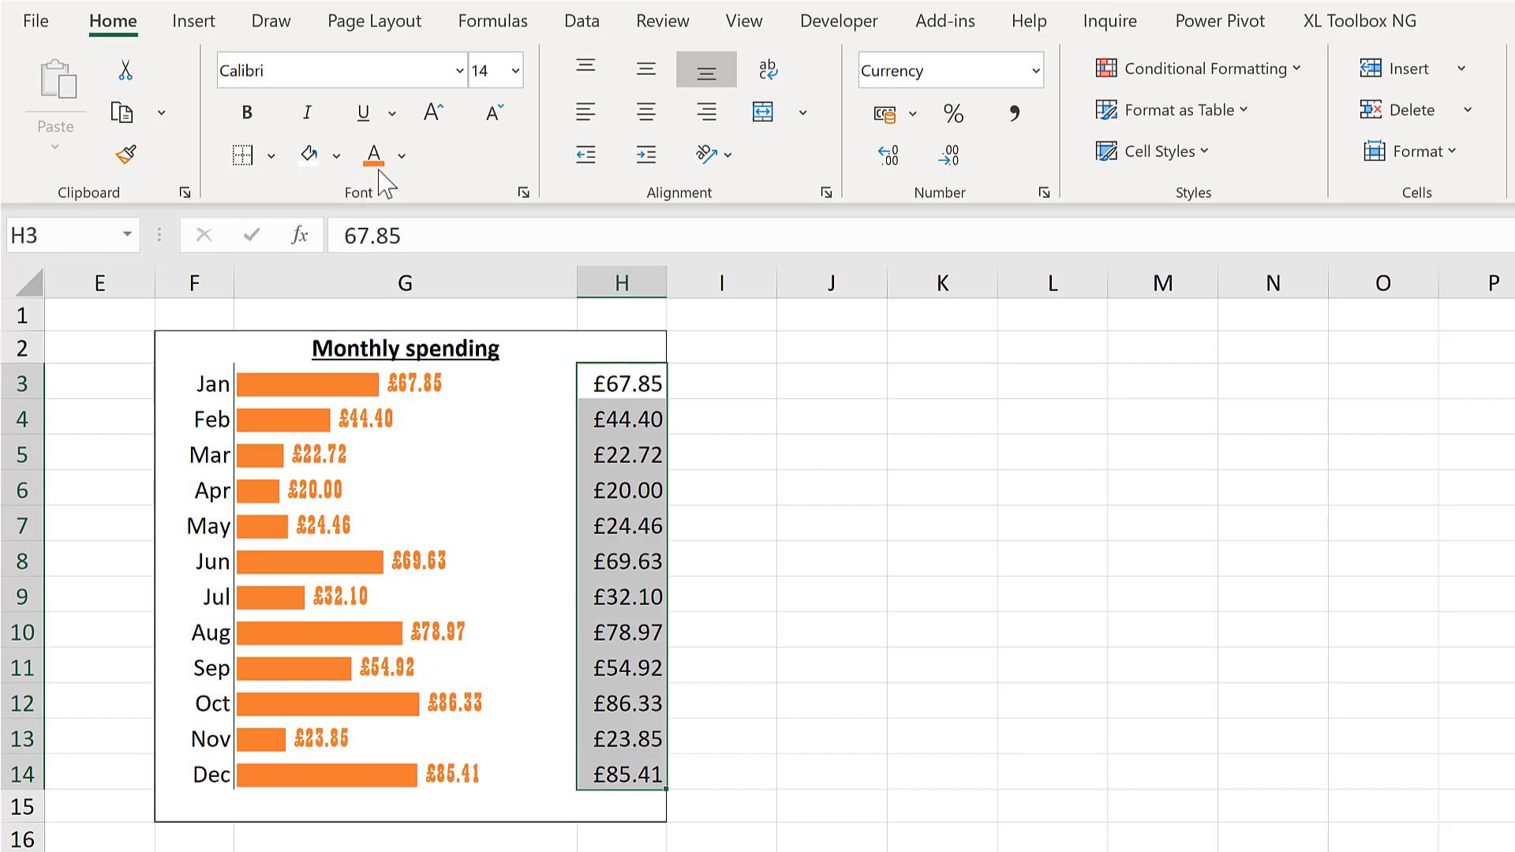
click(402, 162)
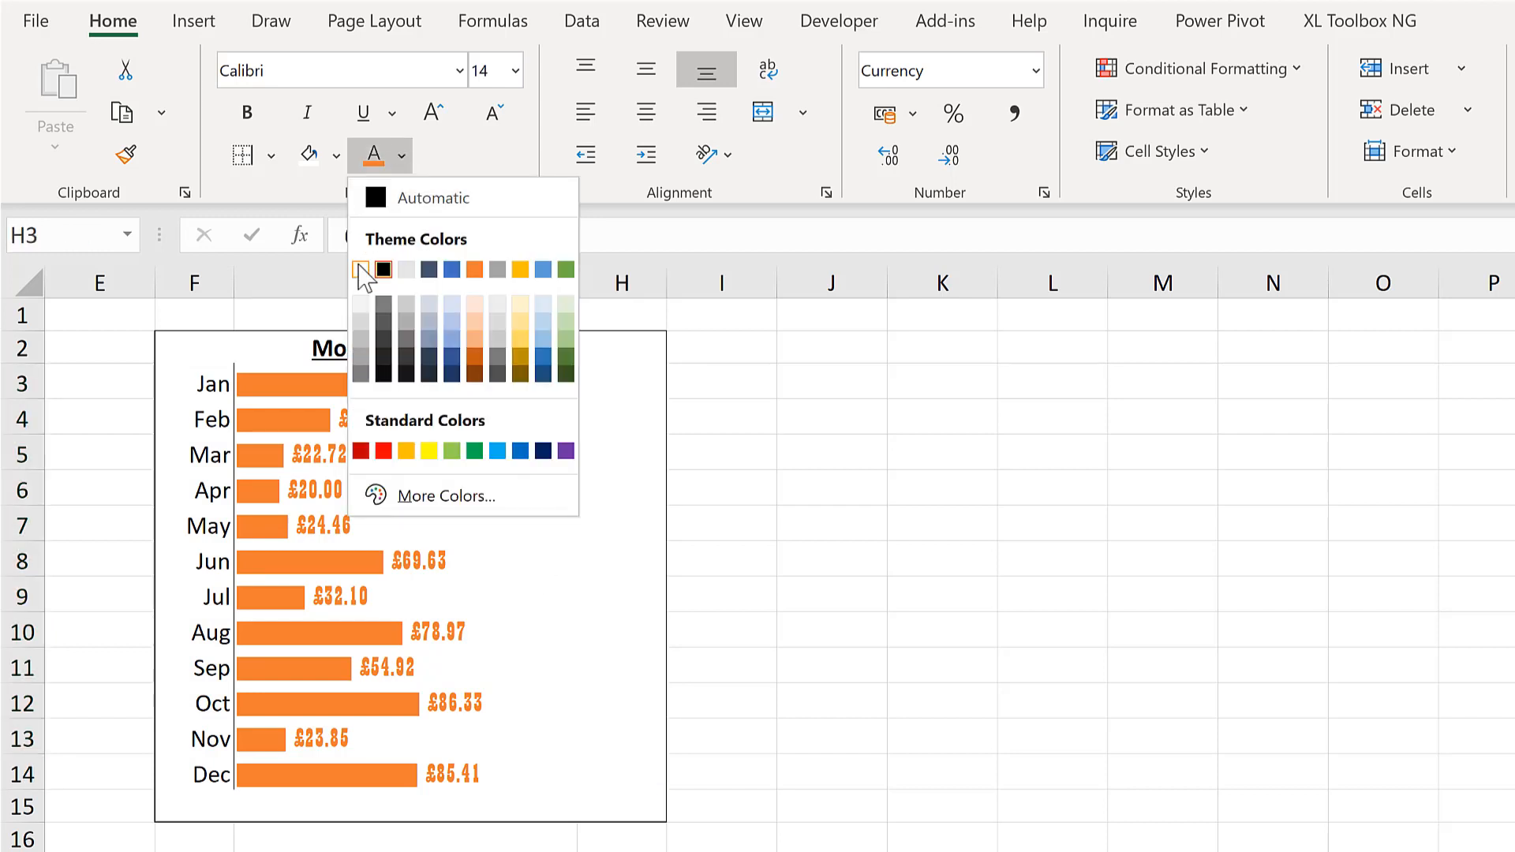
click(363, 272)
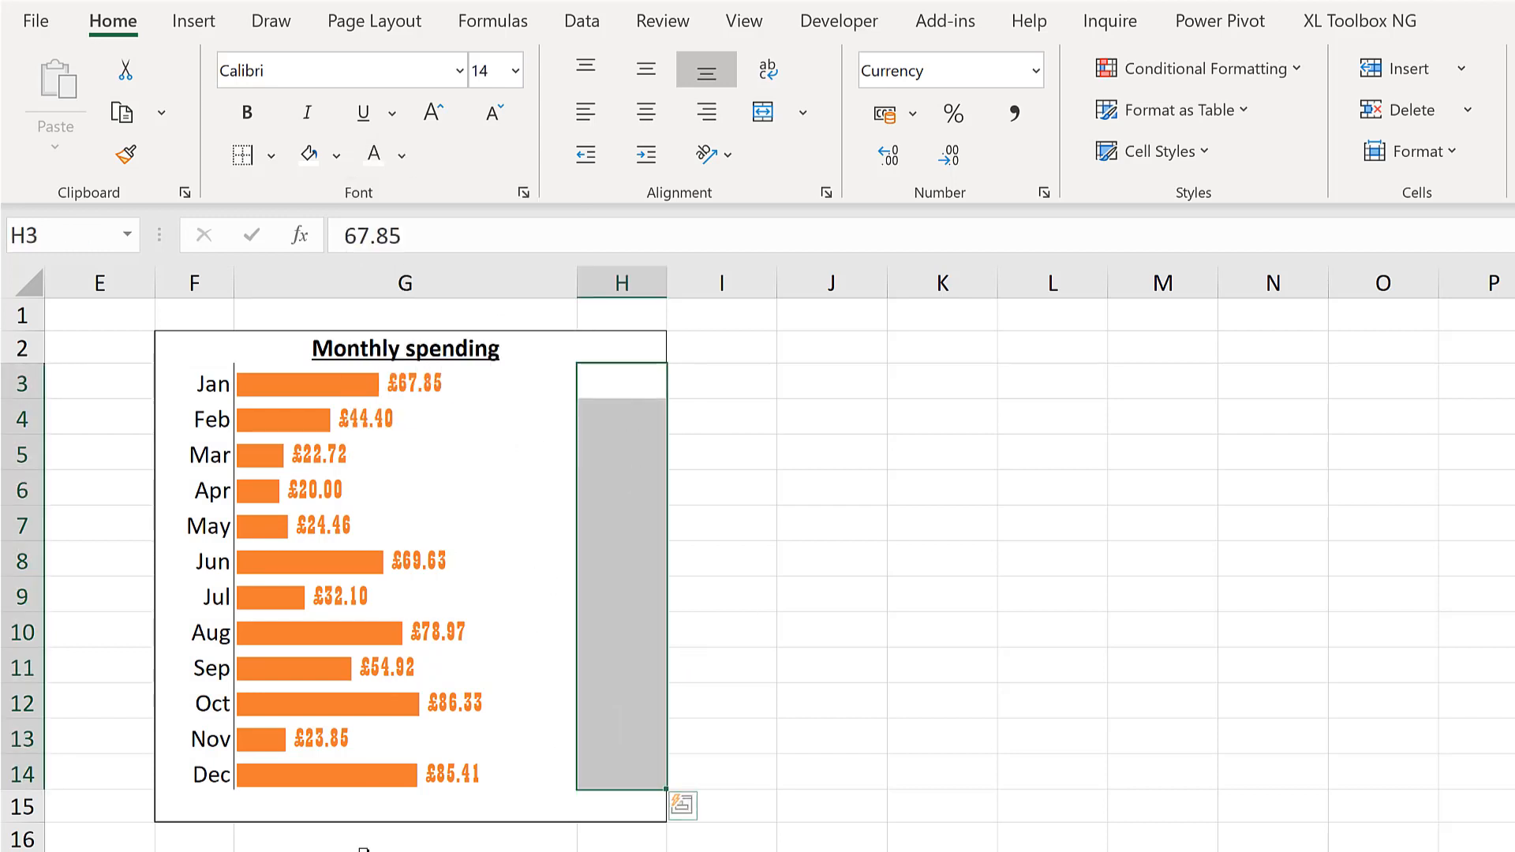
click(407, 851)
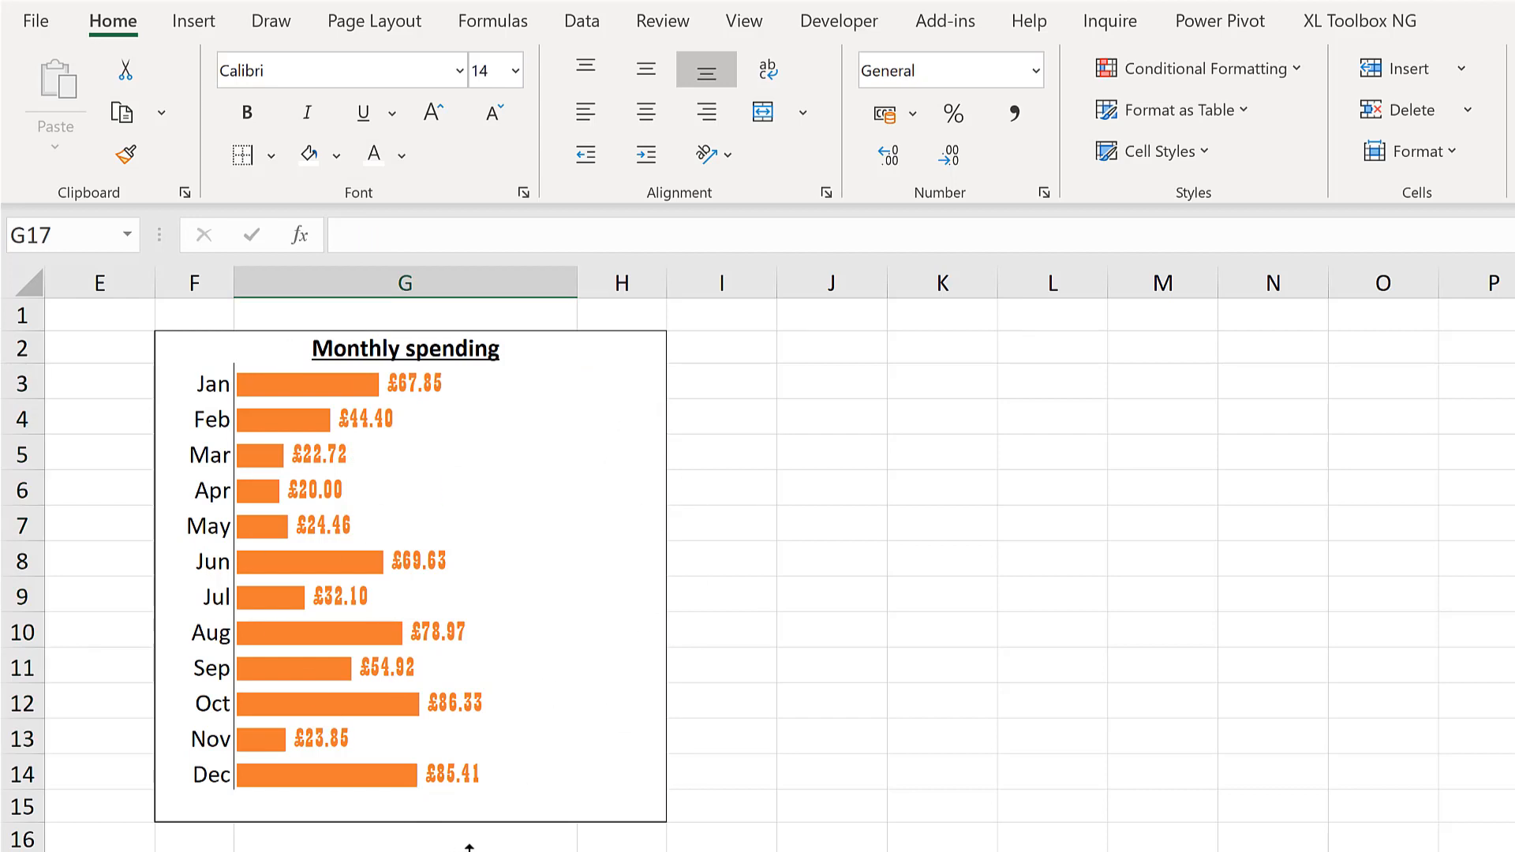
Compare the percentage bar chart with the finished monthly spending chart side by side
key(Left)
key(Left)
key(Left)
key(Left)
key(Left)
key(Left)
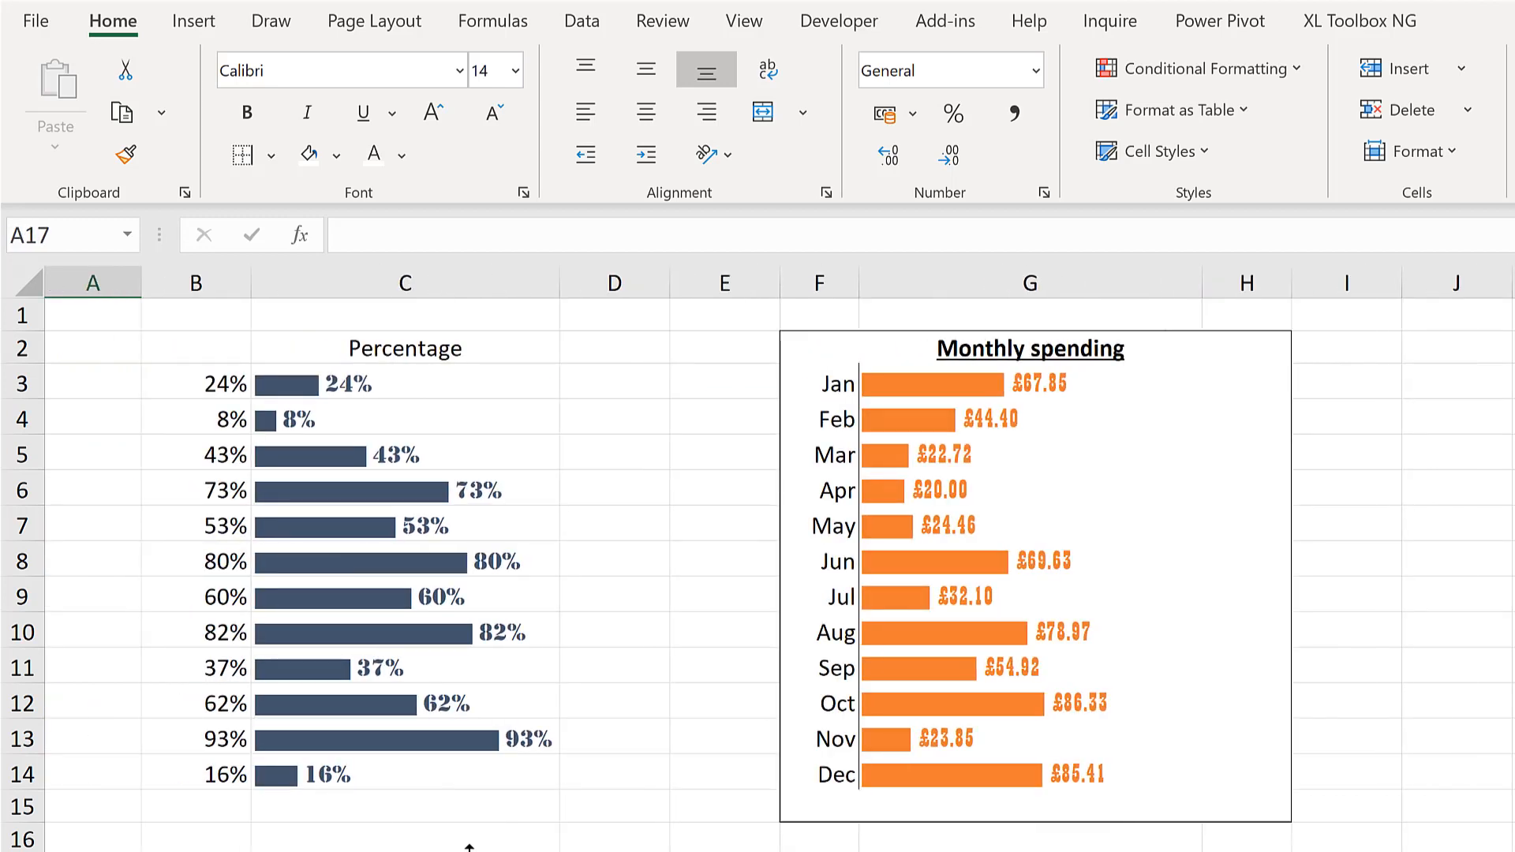
click(623, 841)
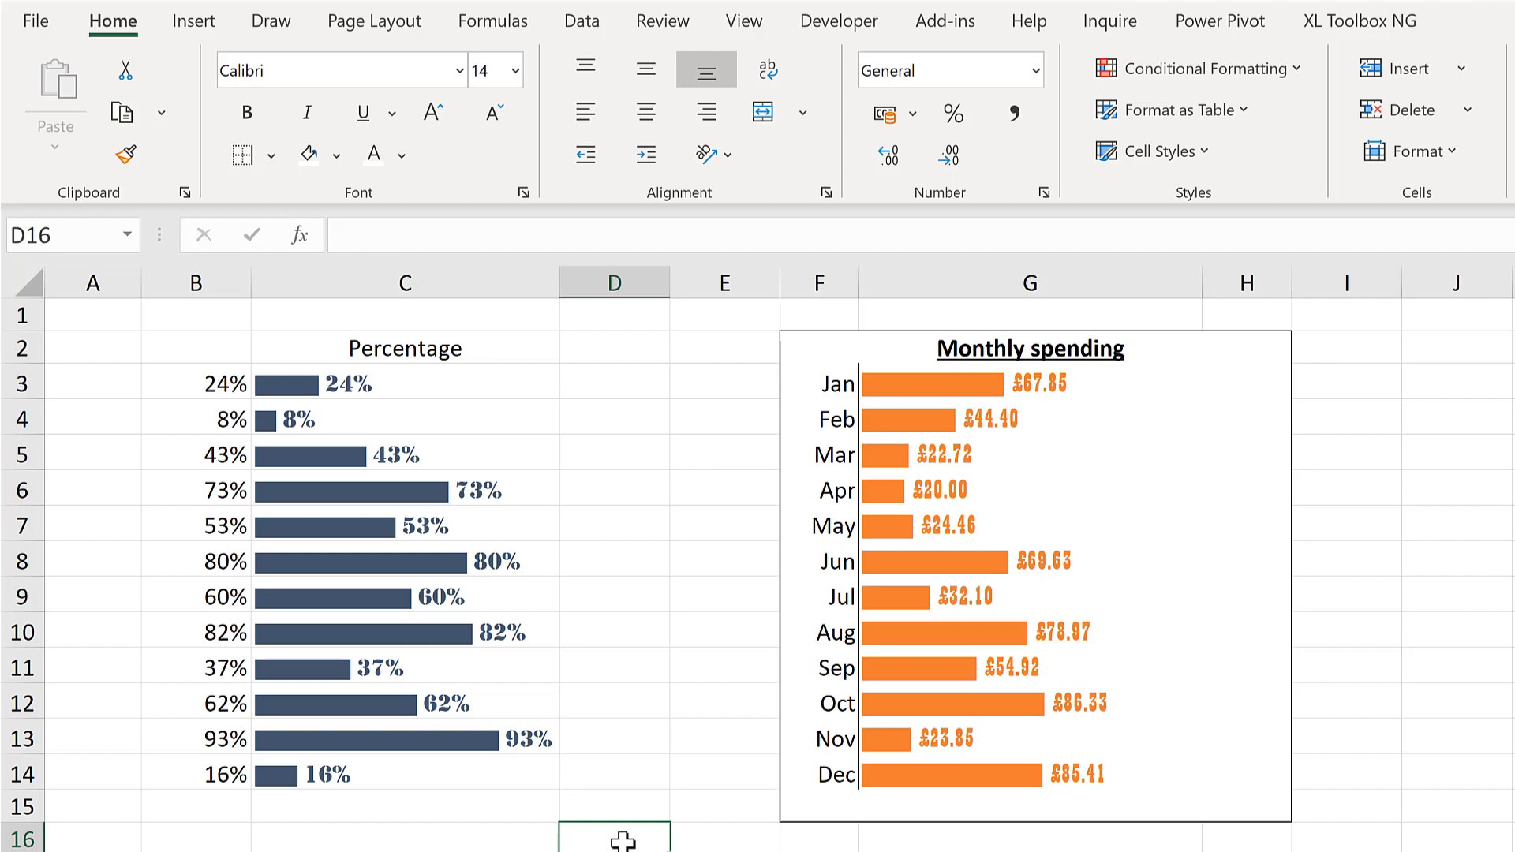